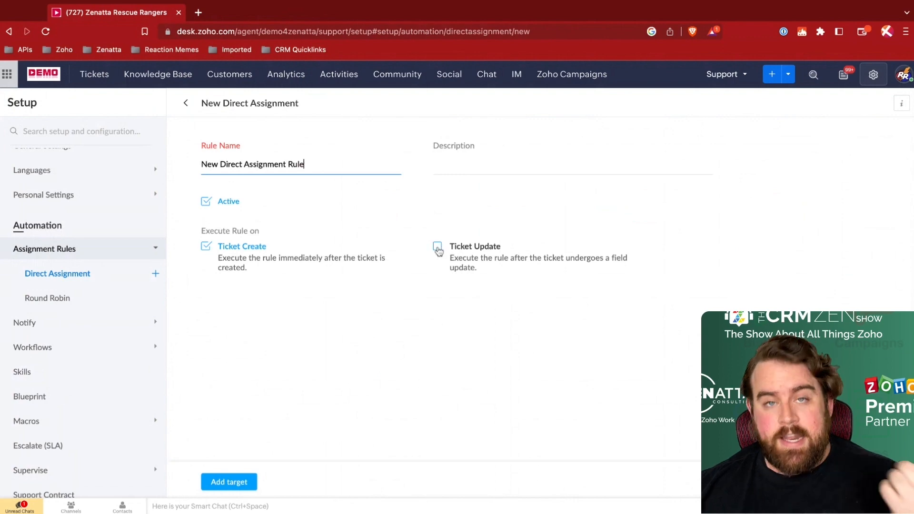
Step: Set the direct assignment rule to also run on ticket update and start a target for tickets coming to the Internal department
click(437, 247)
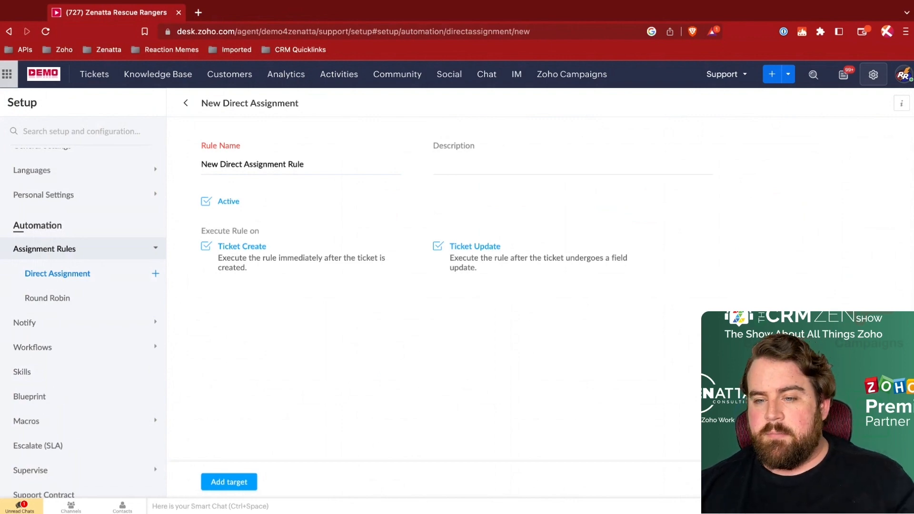
click(233, 482)
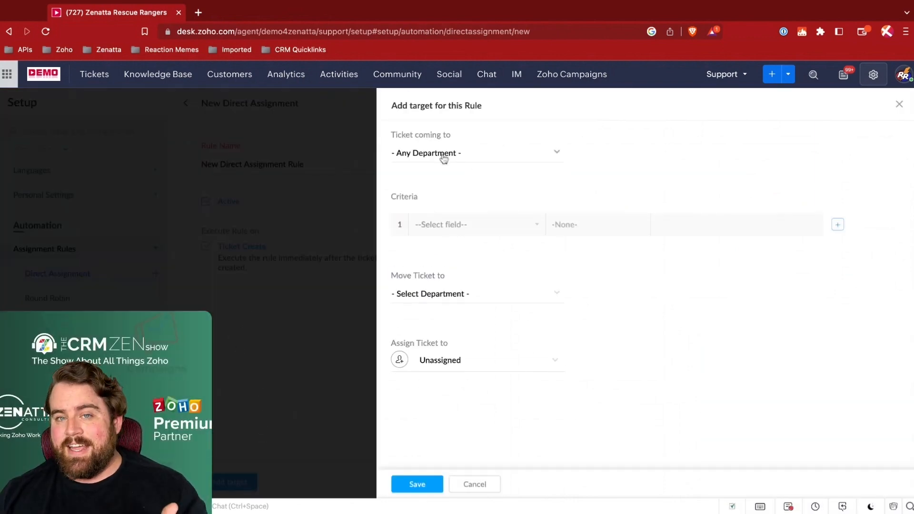
click(443, 159)
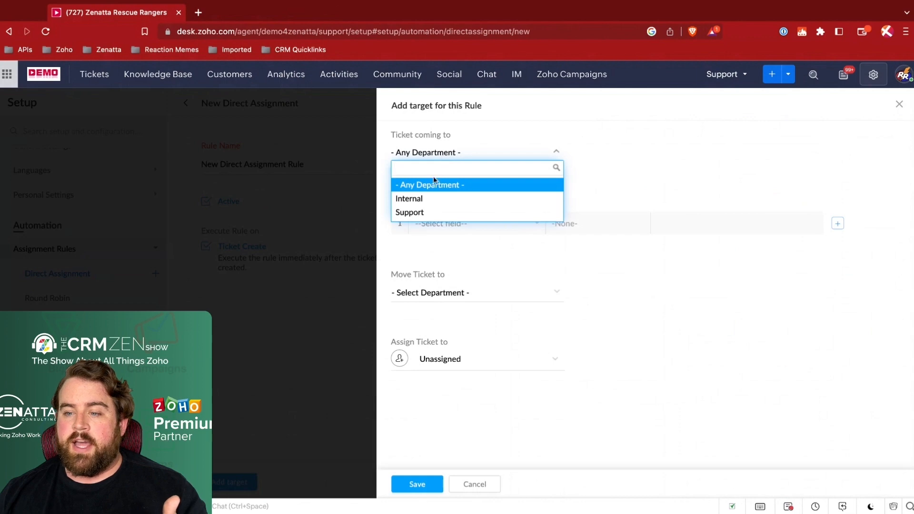
click(429, 203)
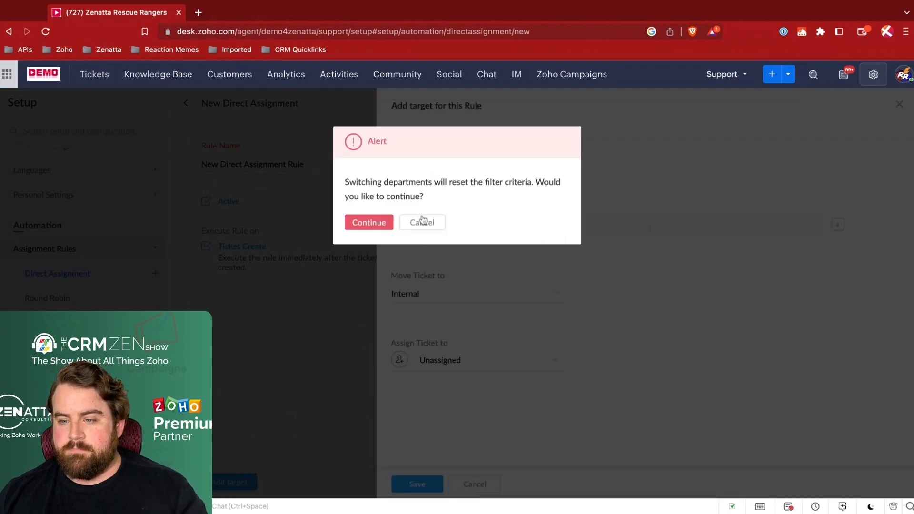
click(377, 224)
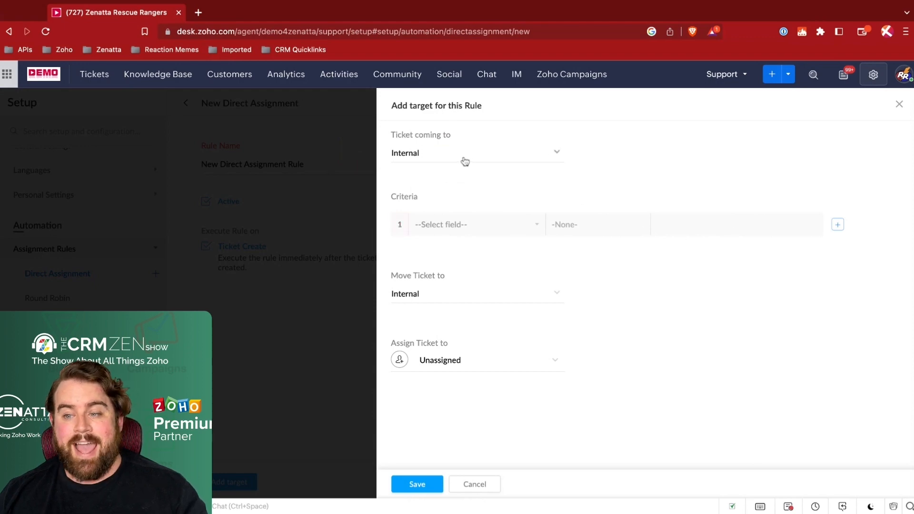
Step: Review the target's destination departments and its assignable agents and teams, and discard the target
click(431, 298)
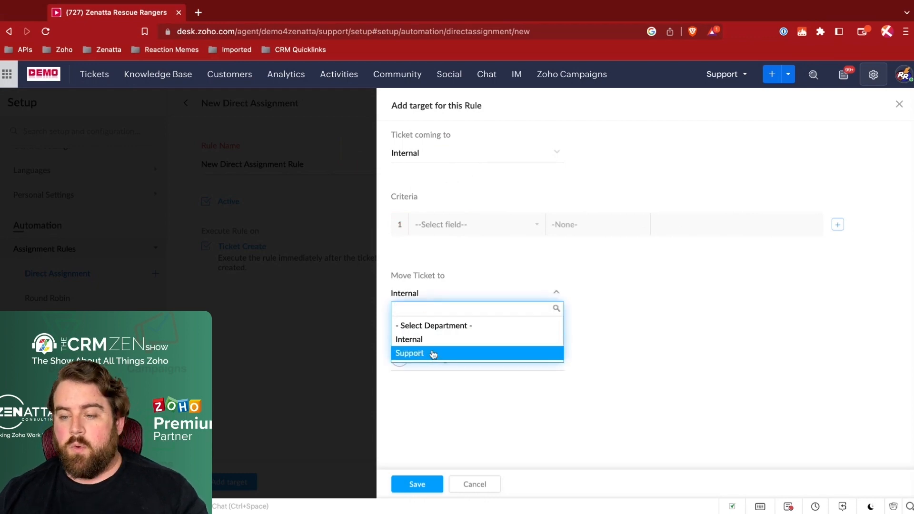
click(439, 274)
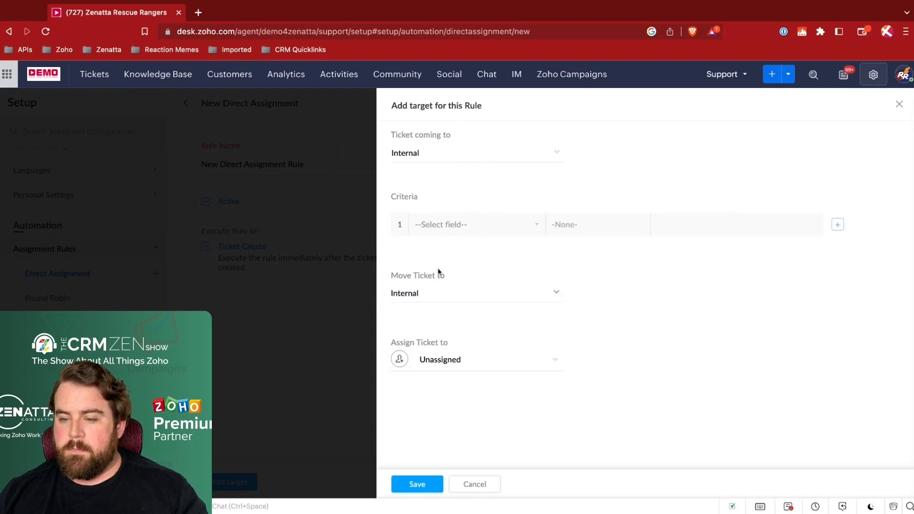
click(439, 360)
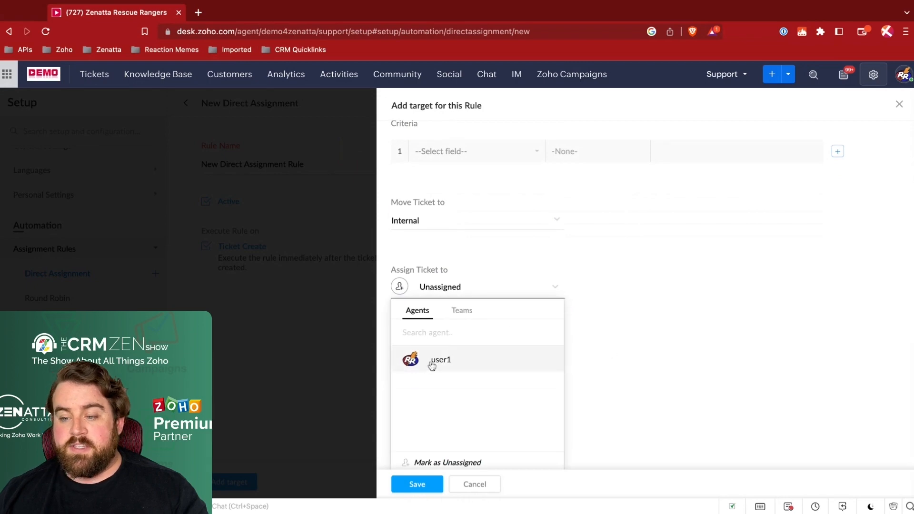
click(462, 310)
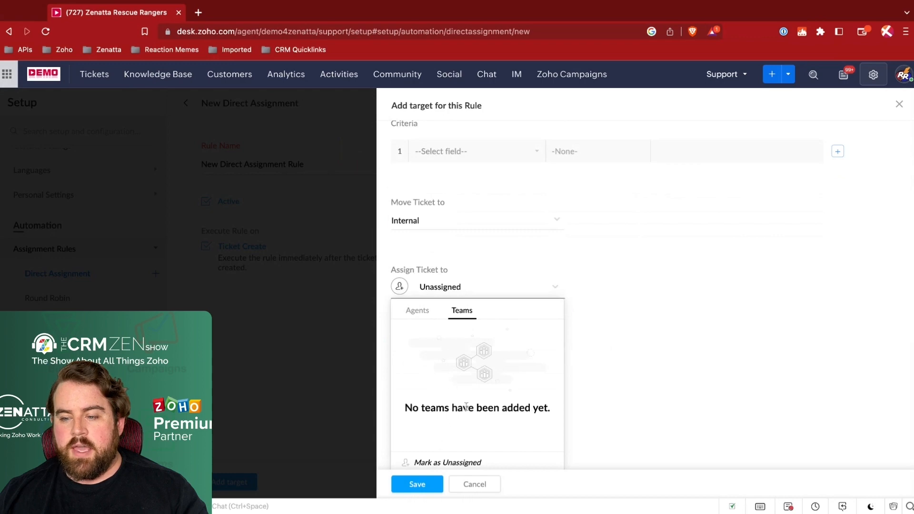
click(431, 462)
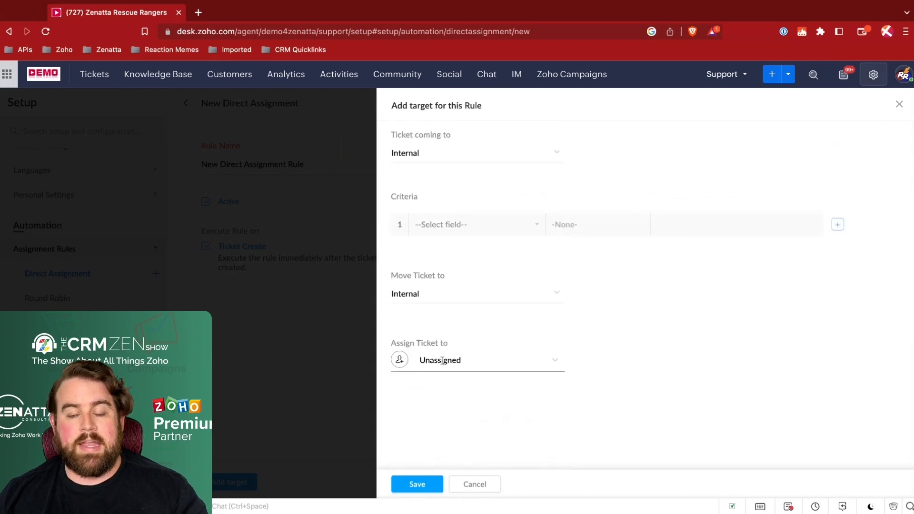
click(475, 485)
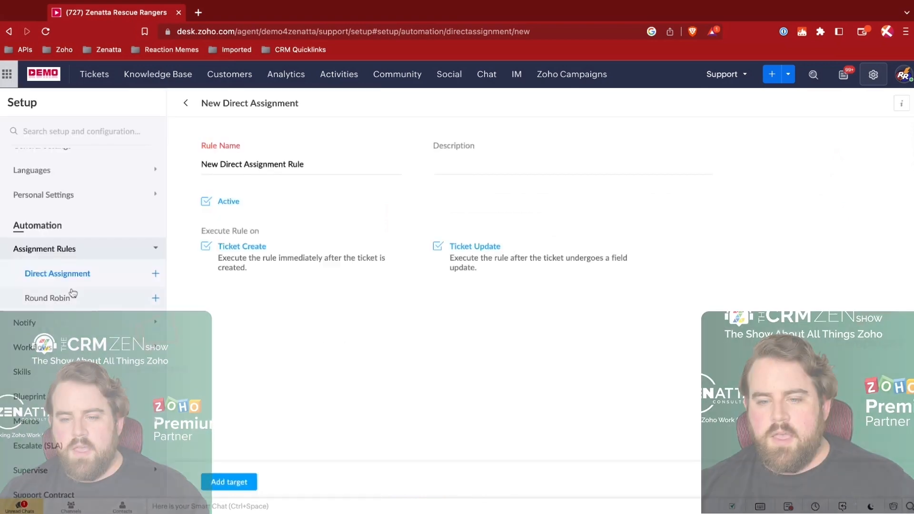
Step: Open the Round Robin assignment rules for the Support department
click(61, 299)
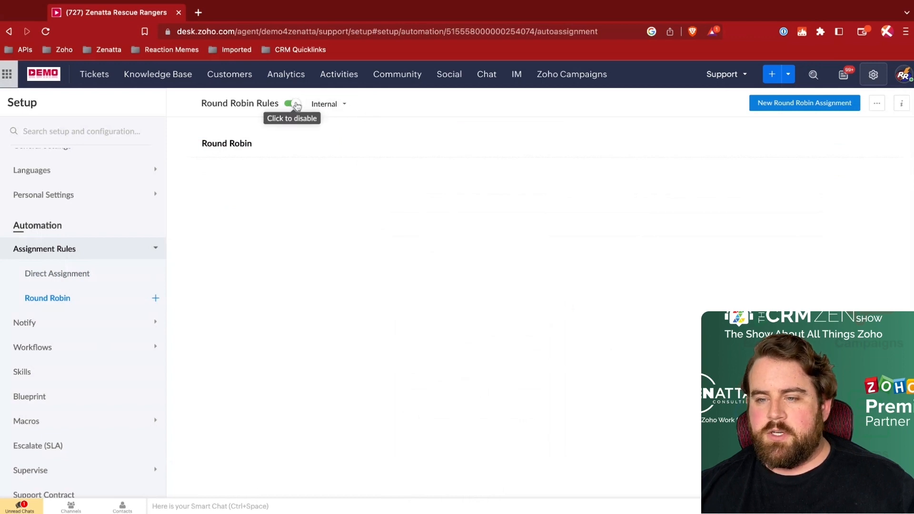
click(331, 108)
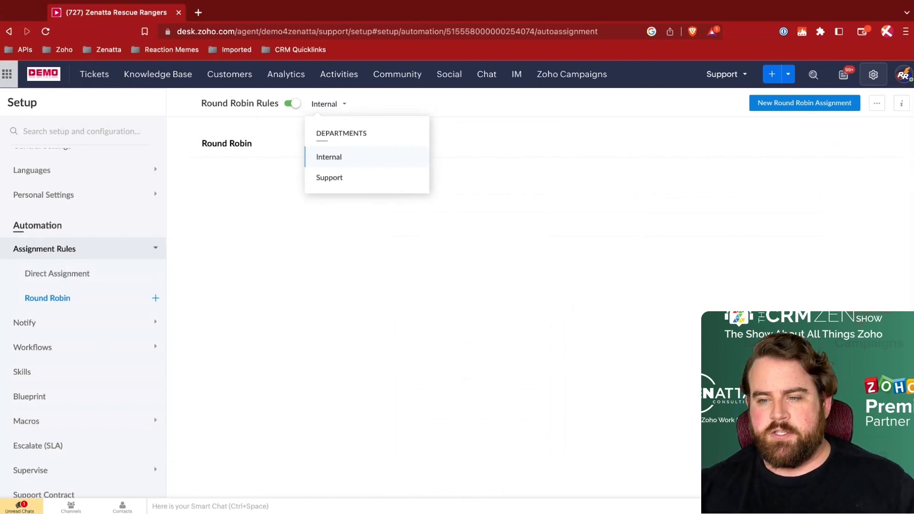
click(360, 182)
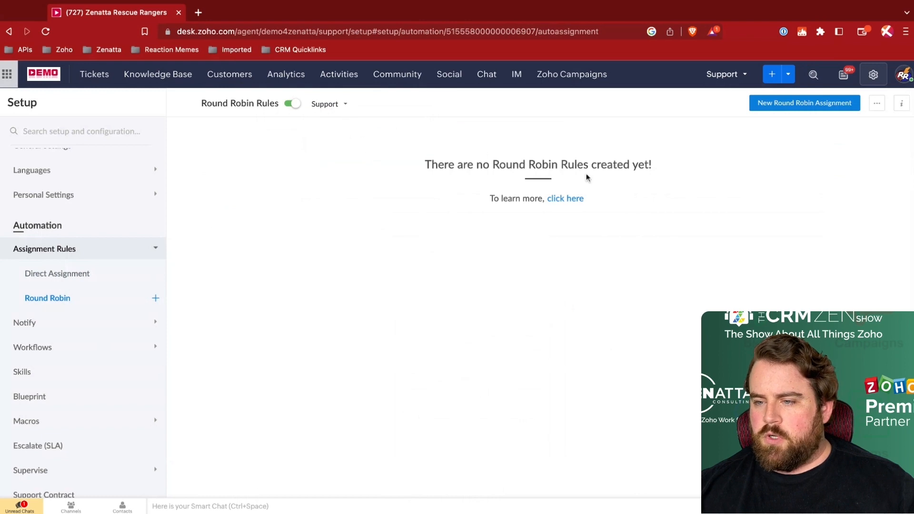
Step: Start a new round robin assignment rule for Support named New RR Rule
click(778, 103)
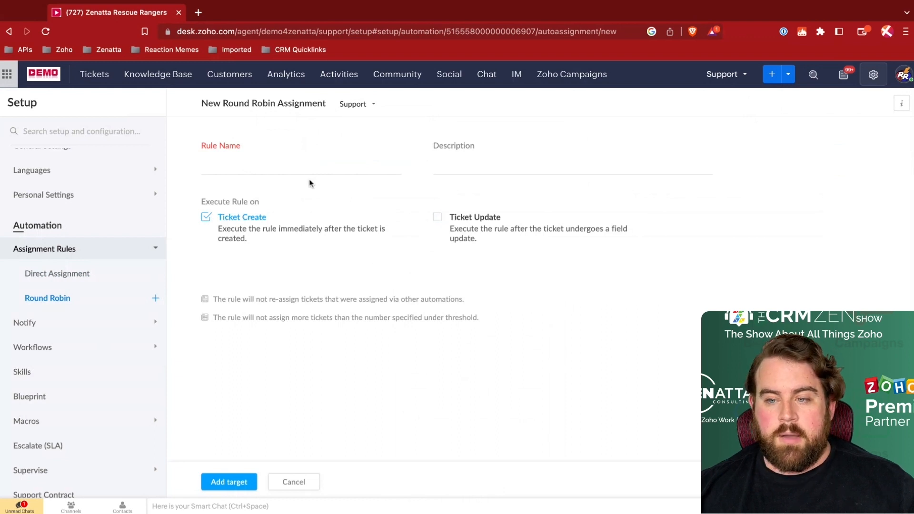
click(299, 170)
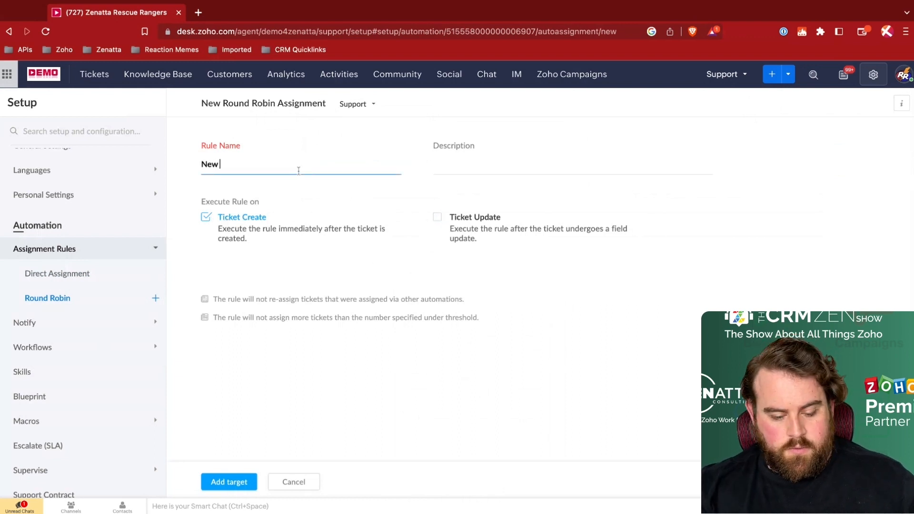
text(New RR Rule)
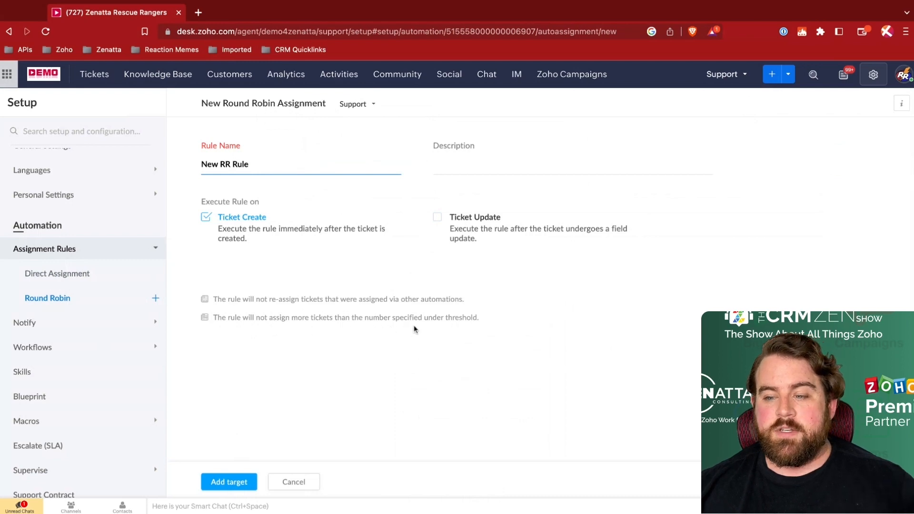
Step: Add a round robin target without criteria that assigns tickets to agent user1, and save it
click(227, 482)
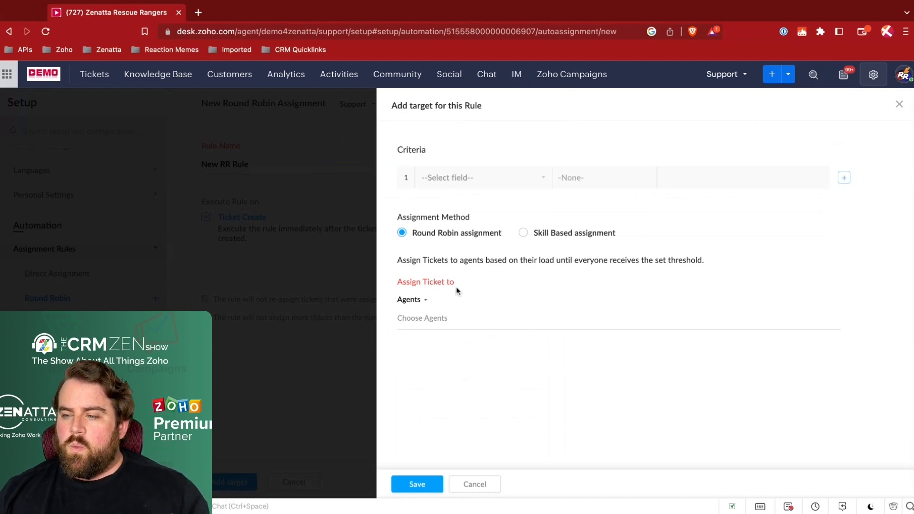
click(423, 319)
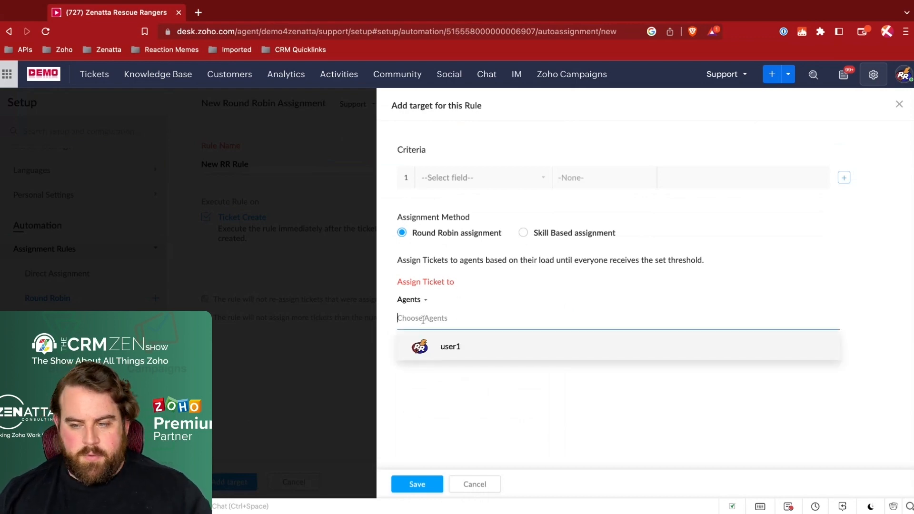
click(409, 346)
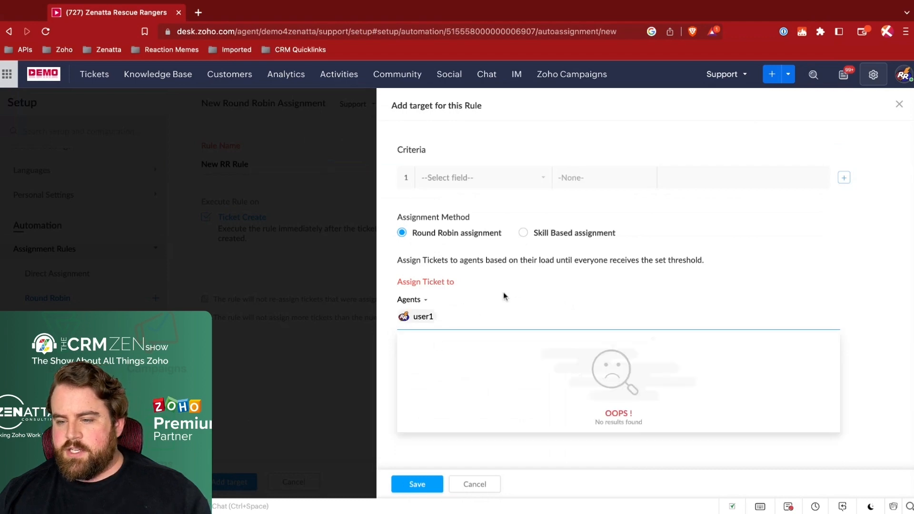
click(499, 275)
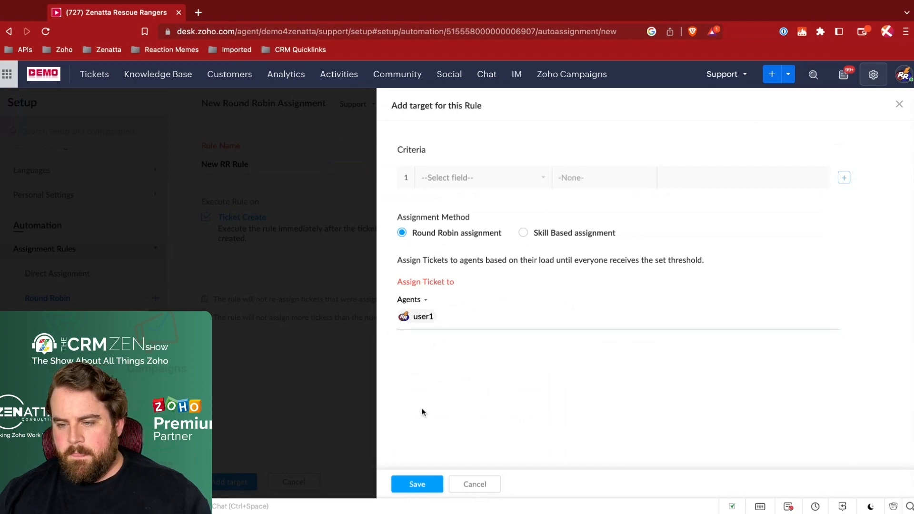
click(417, 484)
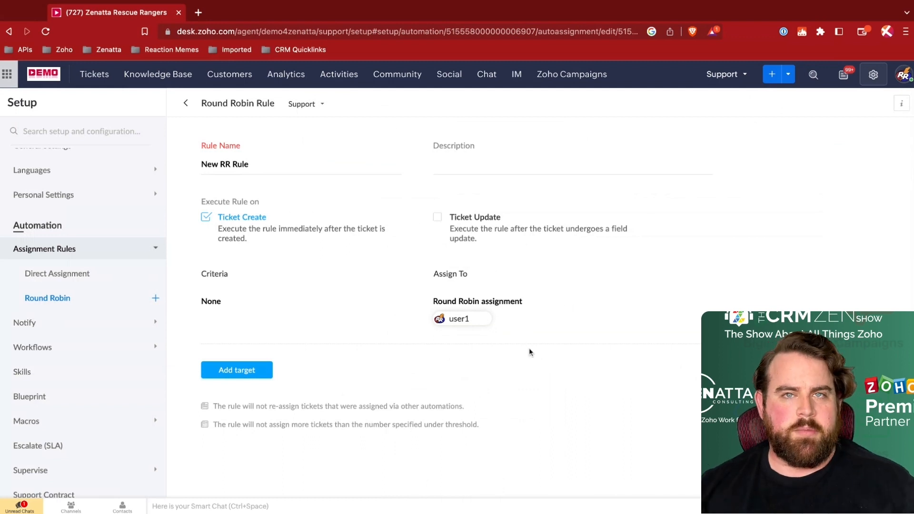
Step: Enable Ticket Update for the round robin rule and try a skill-based assignment target, closing it without saving
click(437, 219)
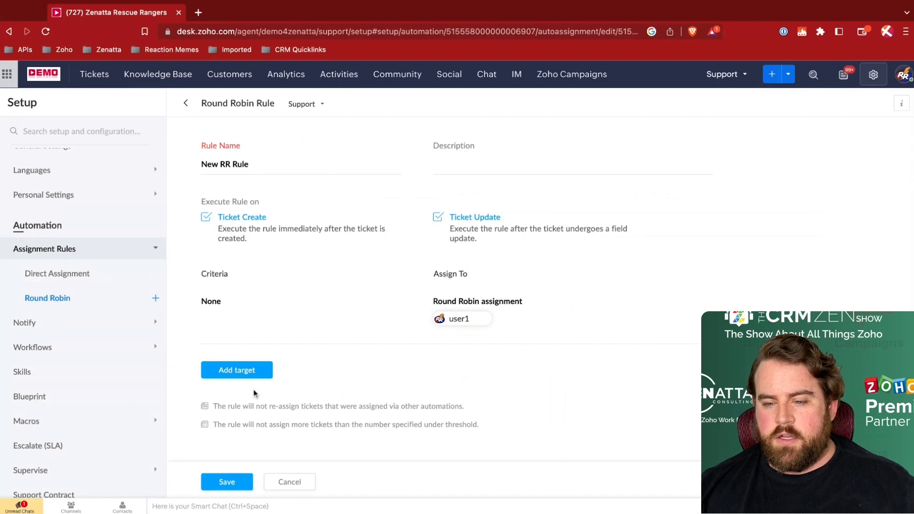
click(240, 374)
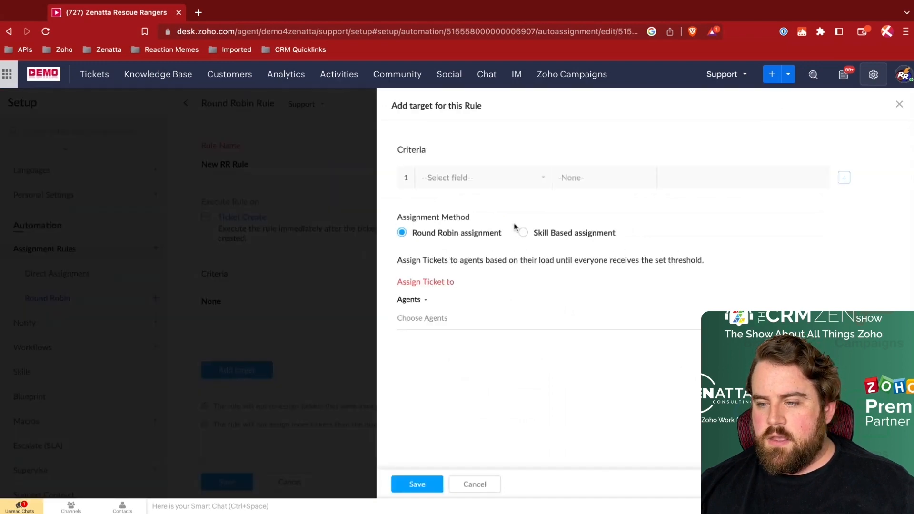
click(527, 234)
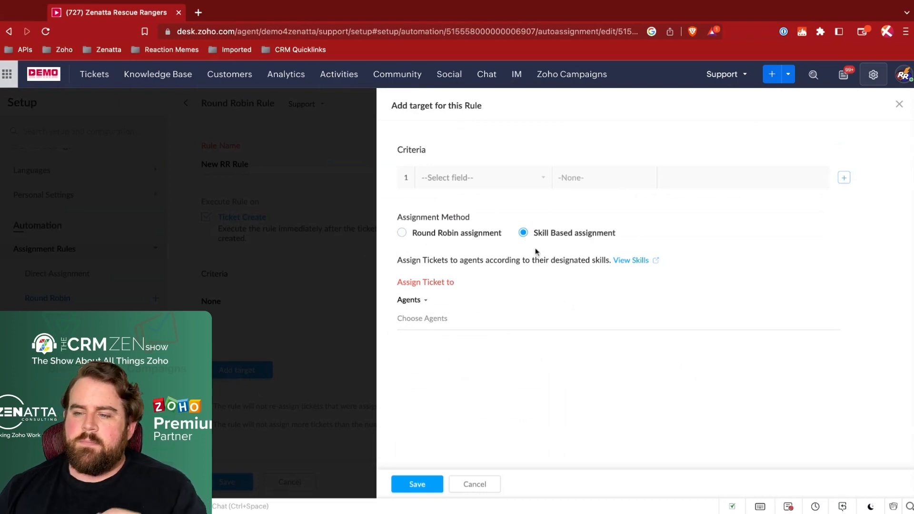
click(422, 318)
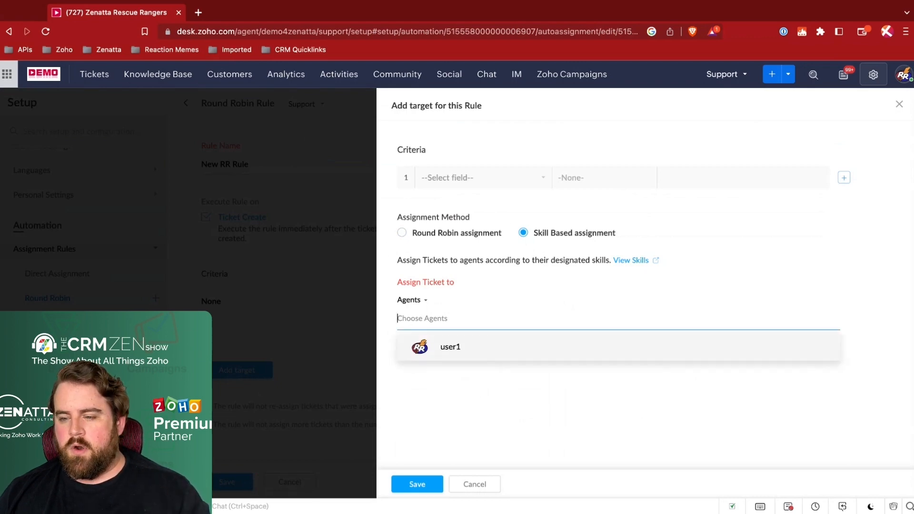
click(899, 104)
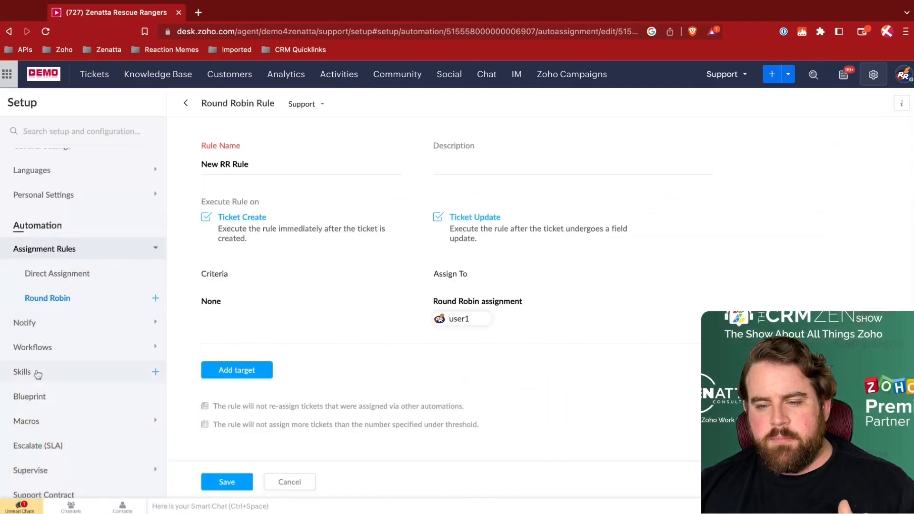
Step: Open the Skills setup for the Support department
click(52, 373)
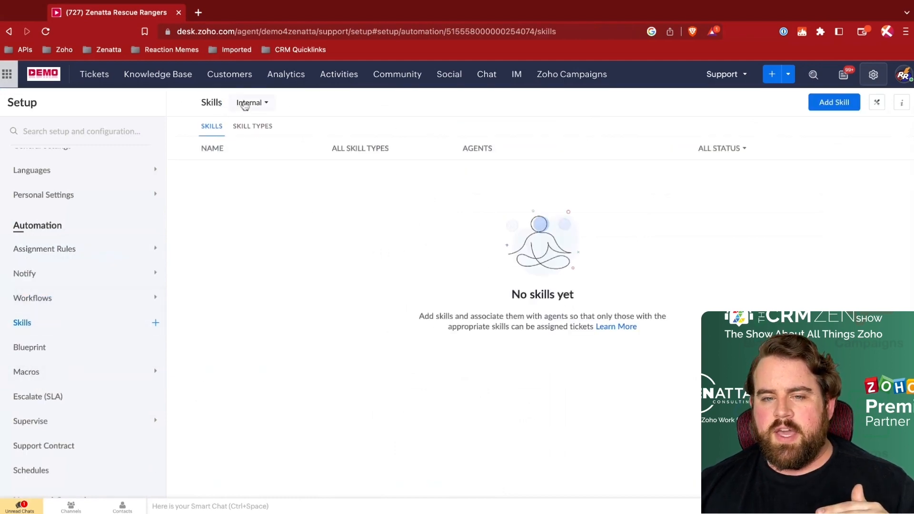
click(243, 103)
click(262, 177)
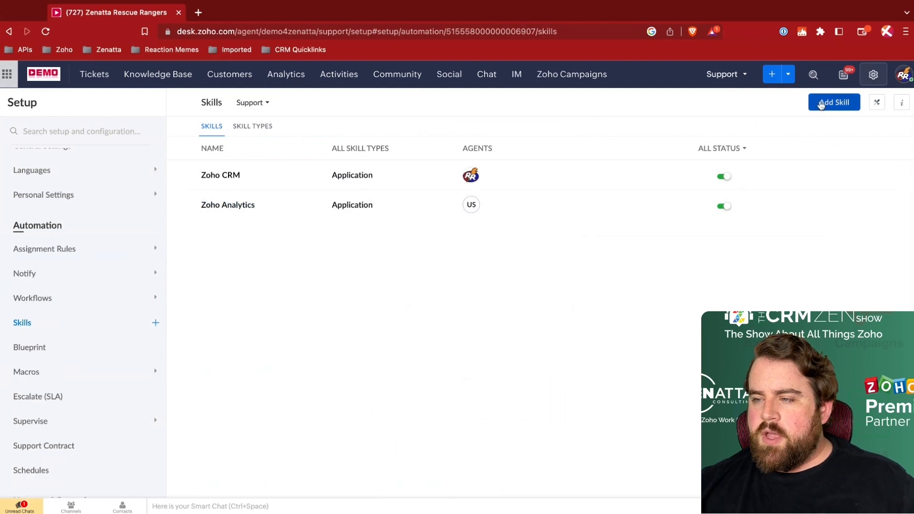
Step: Start a new Support skill named Zoho Desk with the skill type Application
click(826, 105)
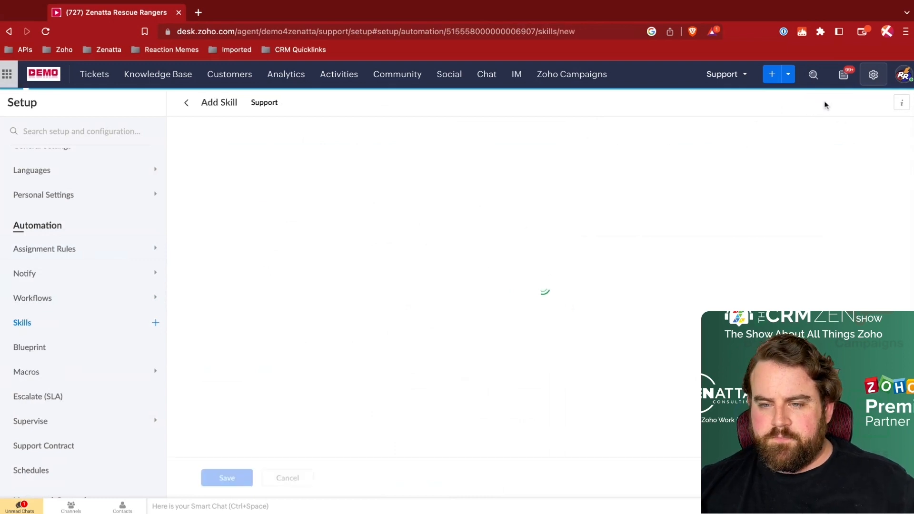
click(287, 168)
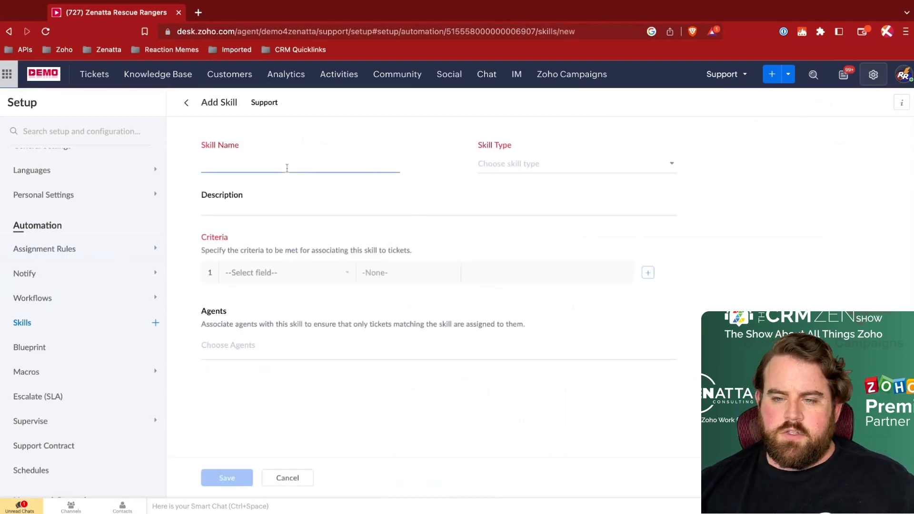
text(Zoho Desk)
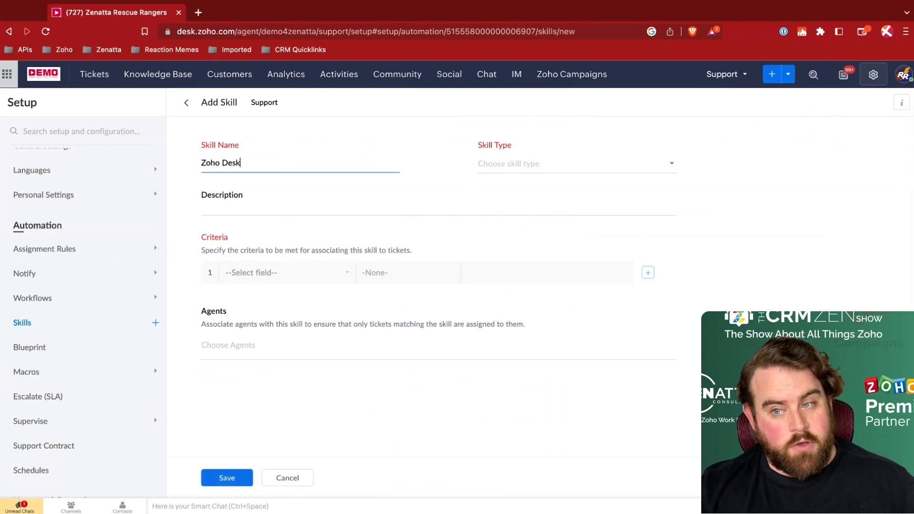
click(520, 169)
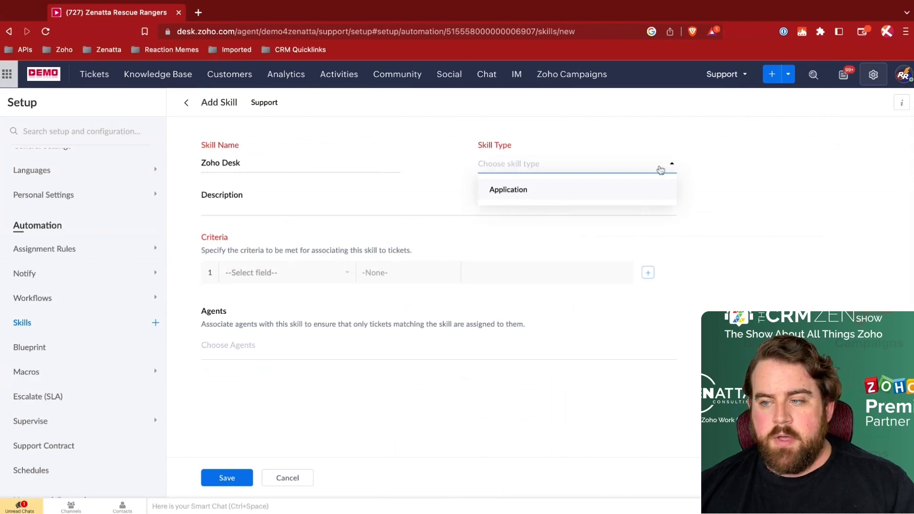
click(593, 190)
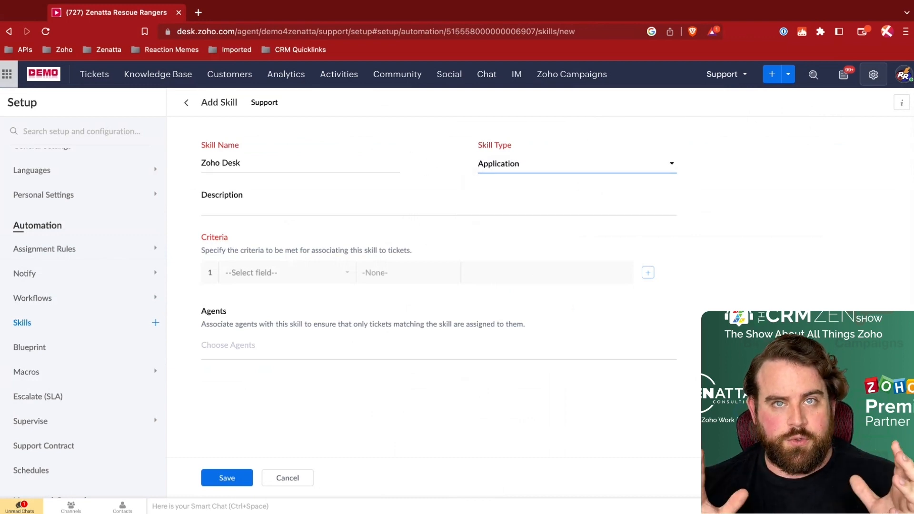
Step: Set the skill's criteria so that the ticket Description contains "desk"
click(281, 278)
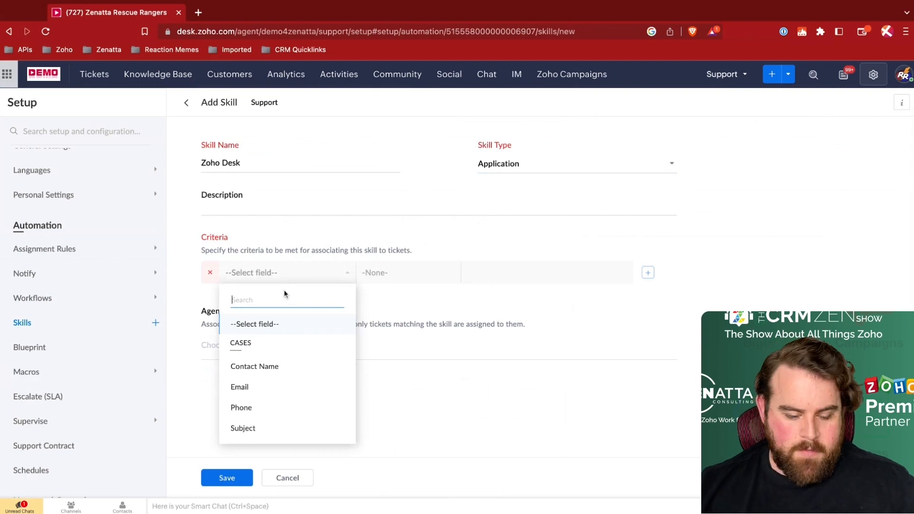
text(des)
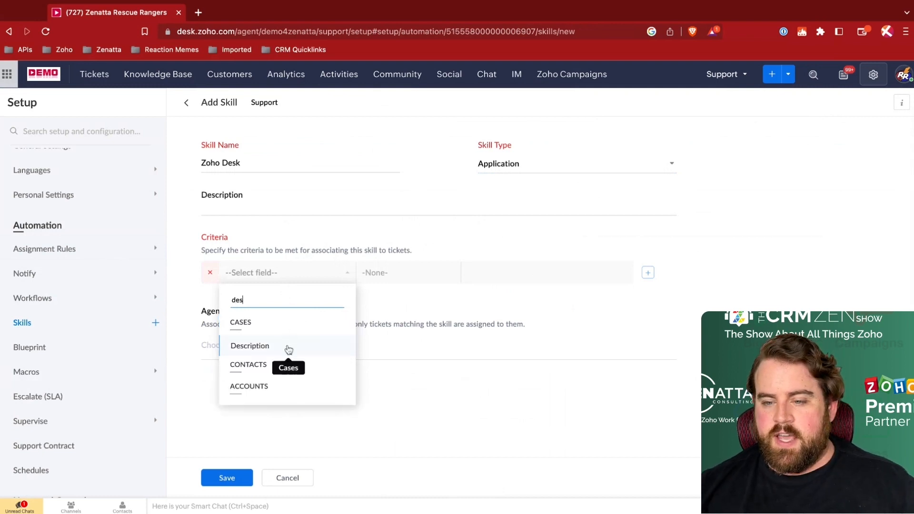
click(289, 350)
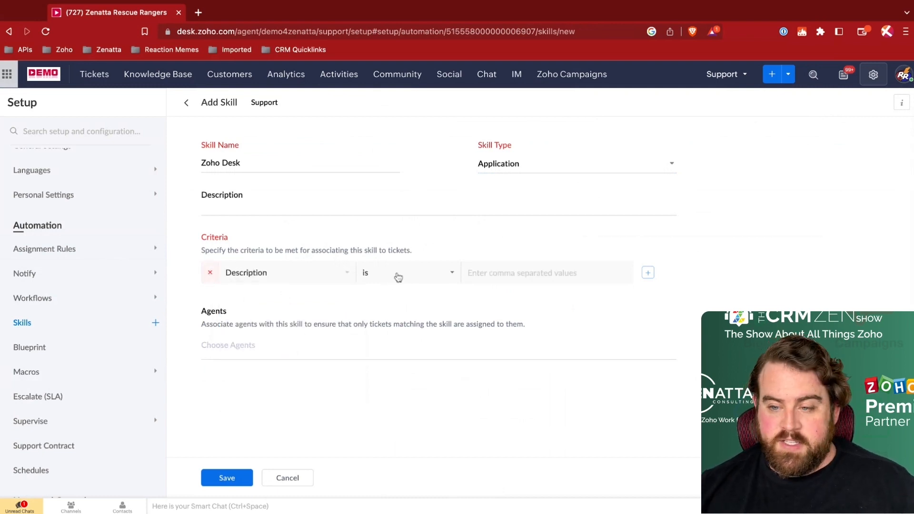
click(435, 276)
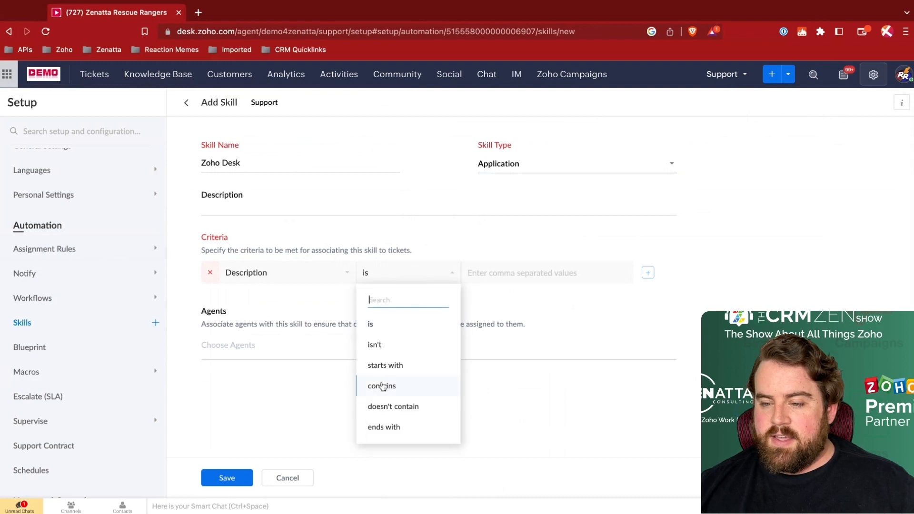
click(384, 387)
click(480, 277)
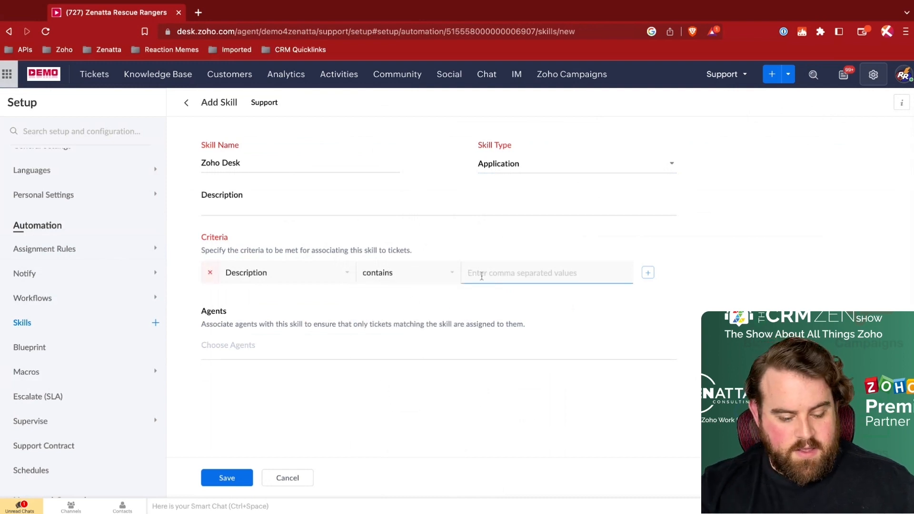
text(desk)
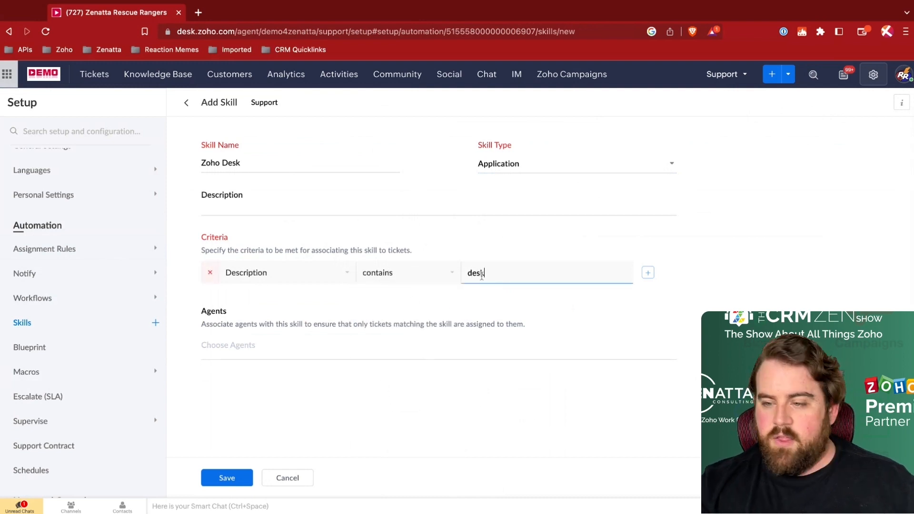
Step: Associate agent user1 with the Zoho Desk skill and save the skill
click(239, 349)
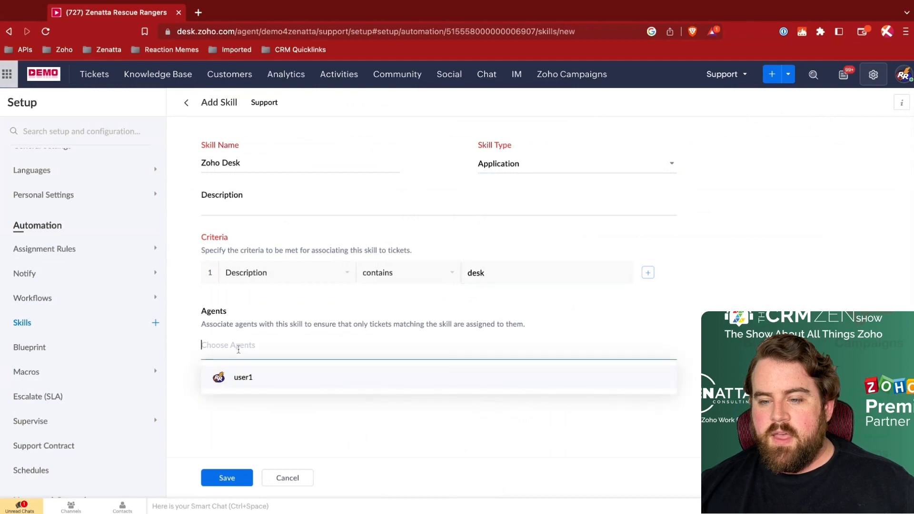
click(241, 377)
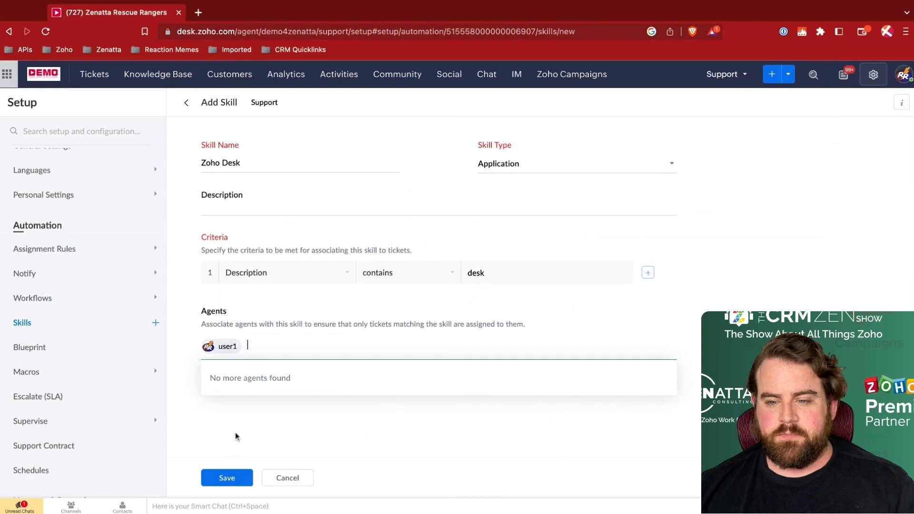
click(227, 478)
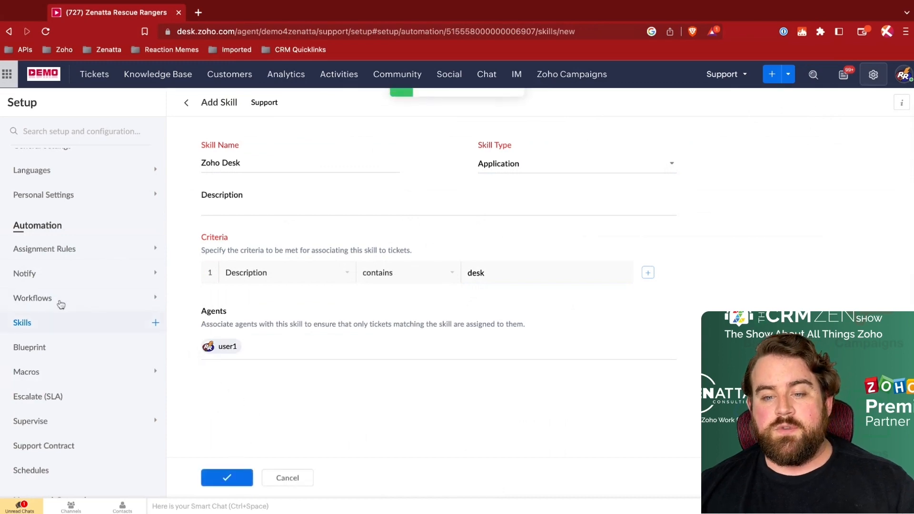
Step: Add a Skill Based assignment target for agent user1, without criteria, to the round robin rule New RR Rule and save the target
click(71, 261)
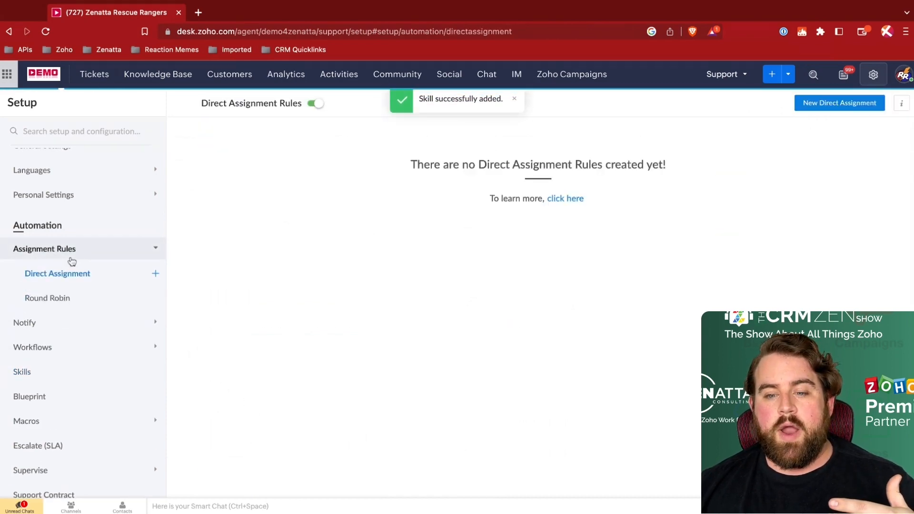
click(65, 299)
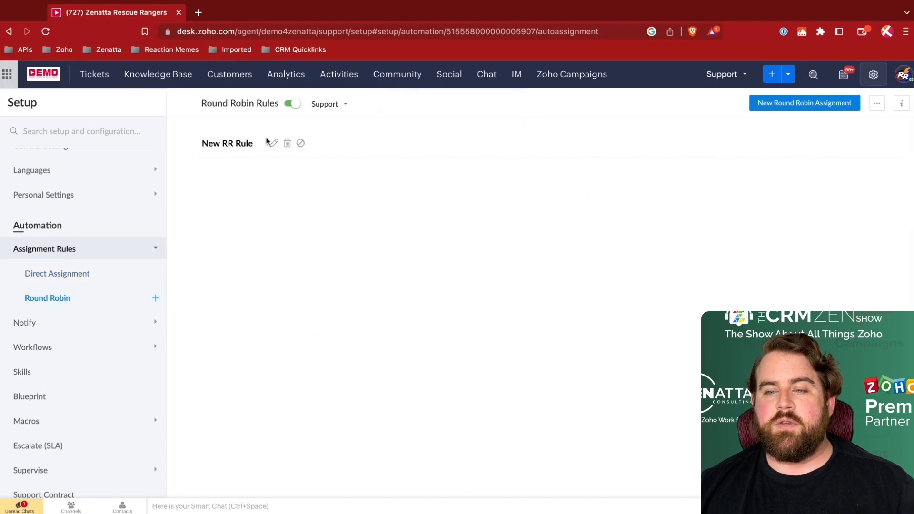
click(274, 143)
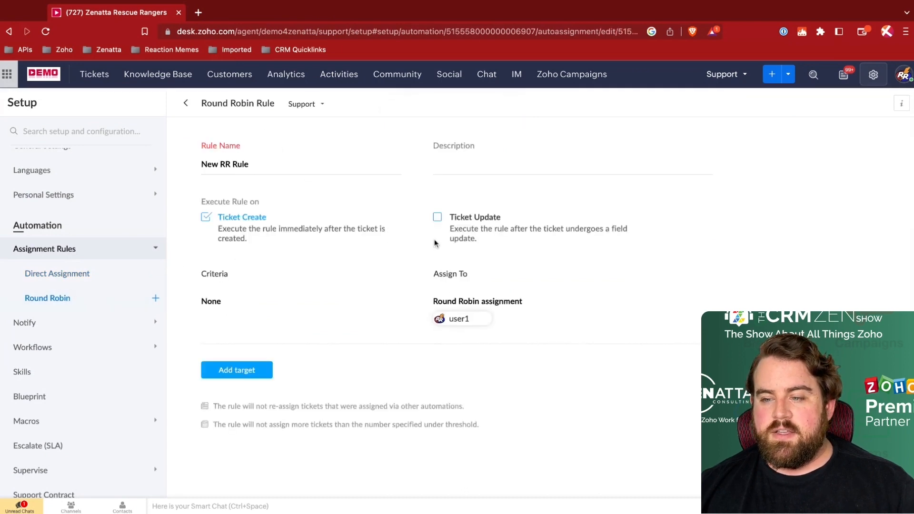
click(254, 368)
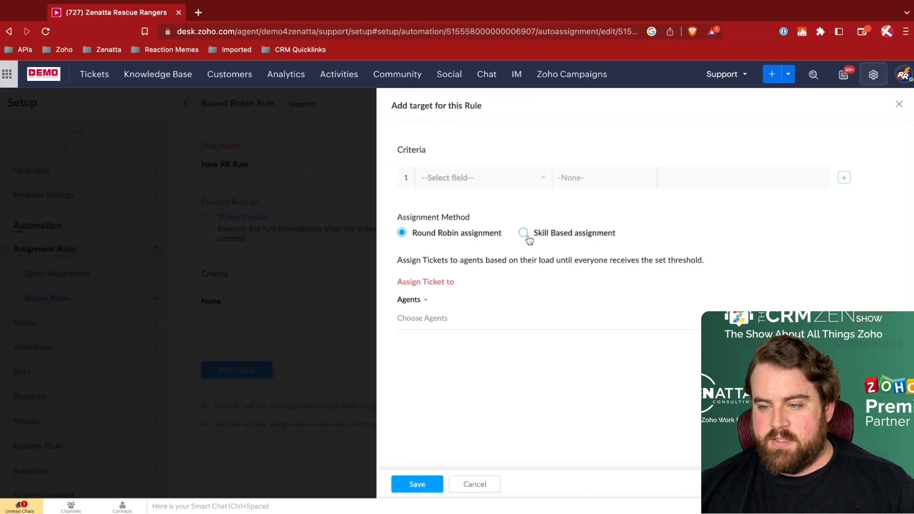
click(527, 238)
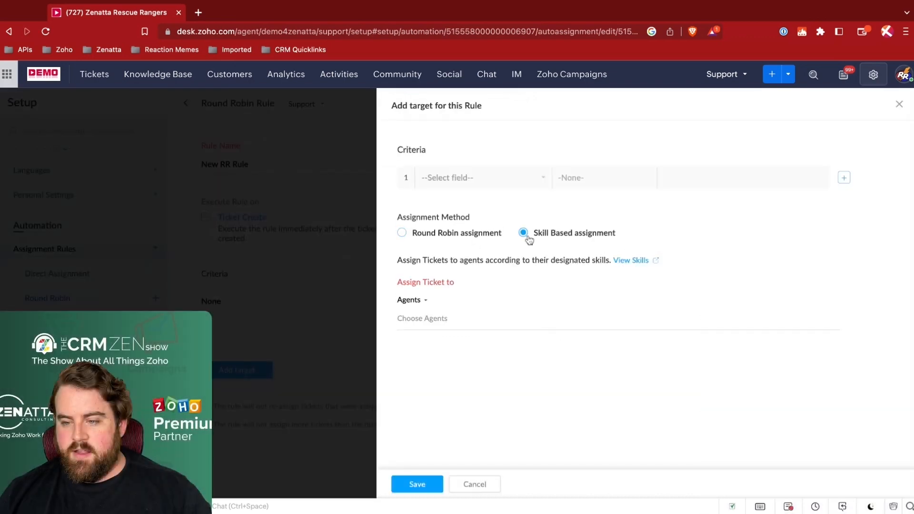
click(425, 318)
click(440, 349)
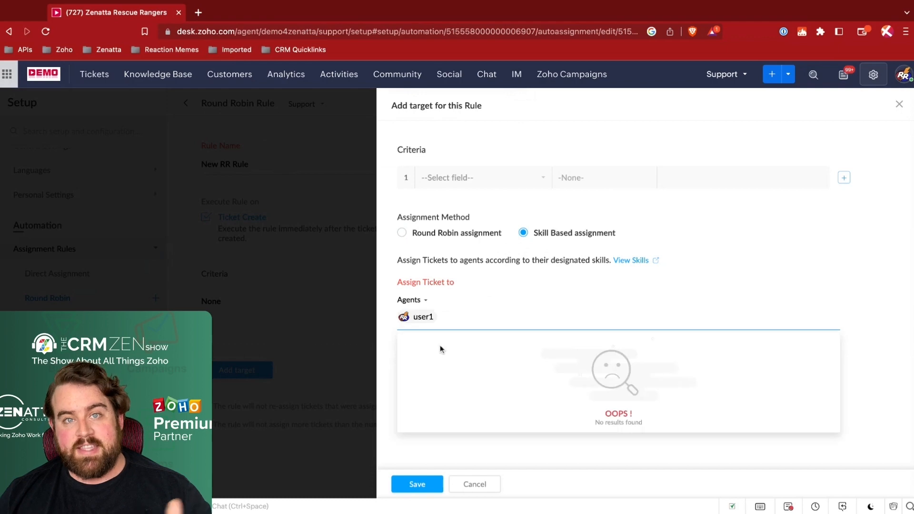
click(418, 484)
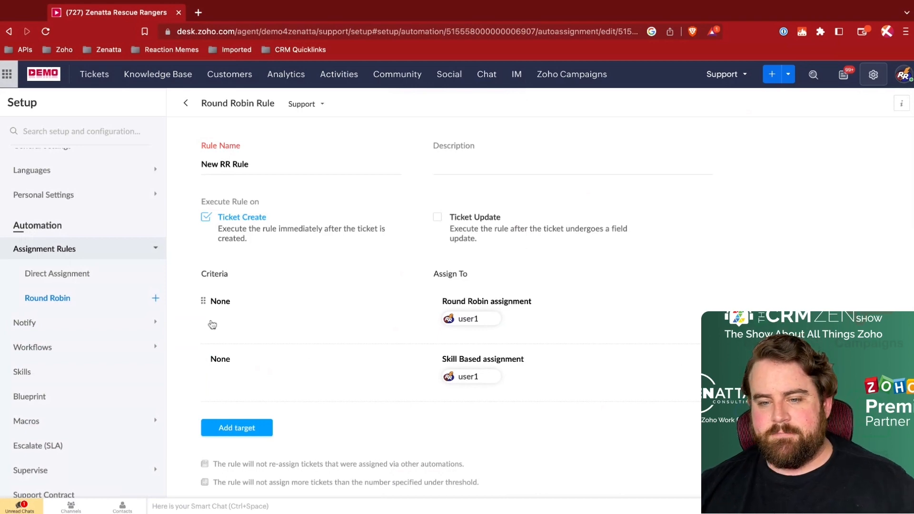
Step: Open the Notification Rules and switch them to the Support department
click(49, 324)
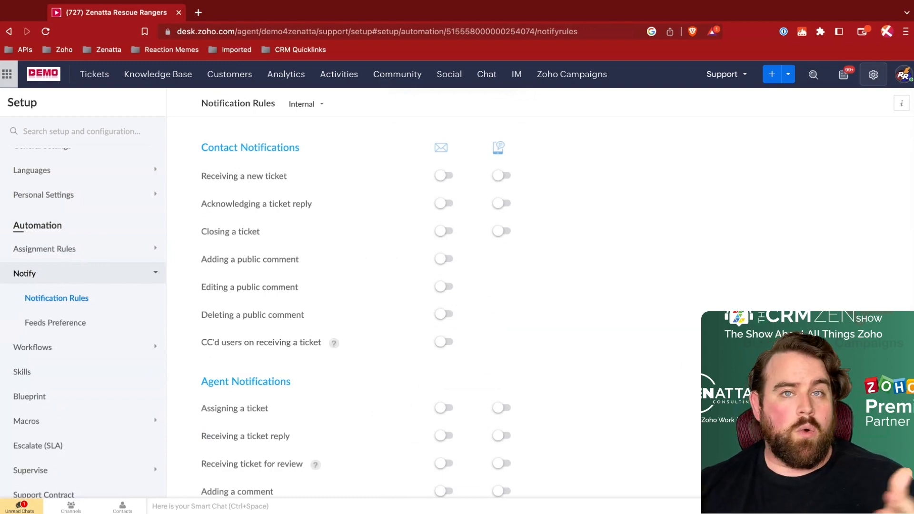
click(308, 106)
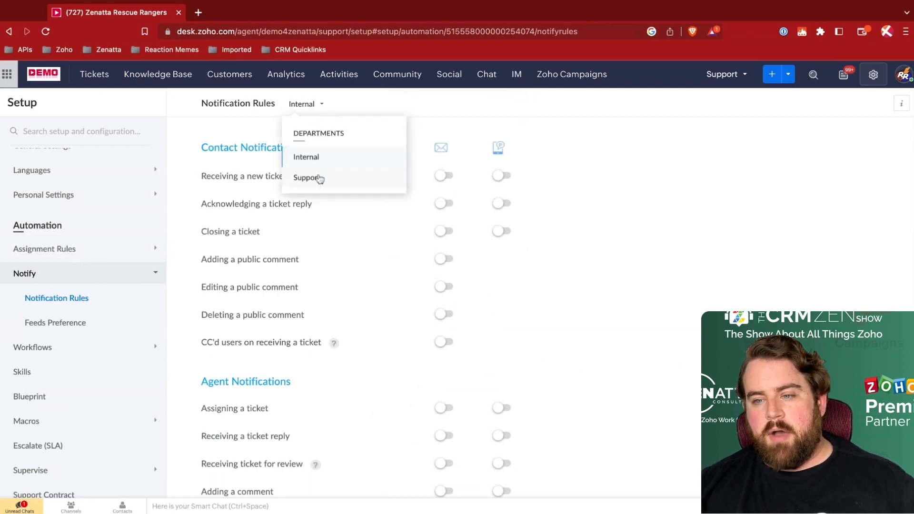
click(320, 177)
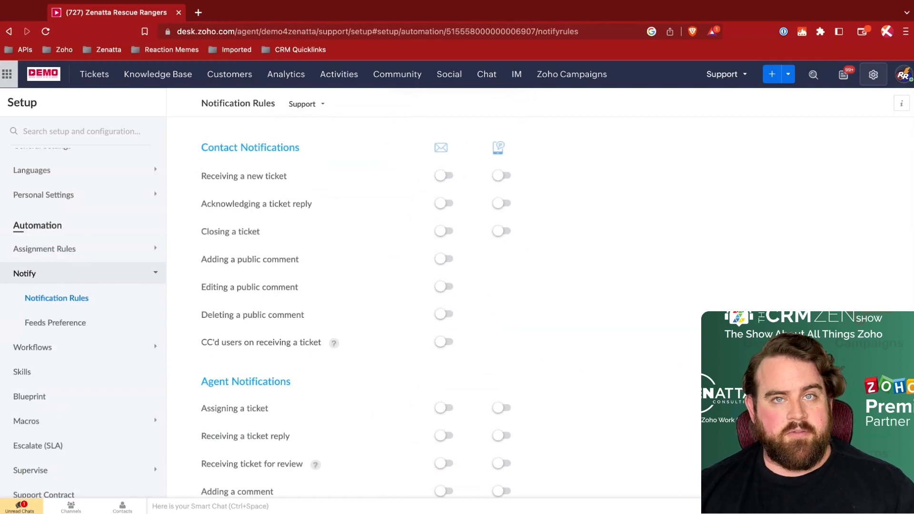
Step: Review the agent, department and team notification options for the Support department, including the help hints
scroll(351, 200, down, 5)
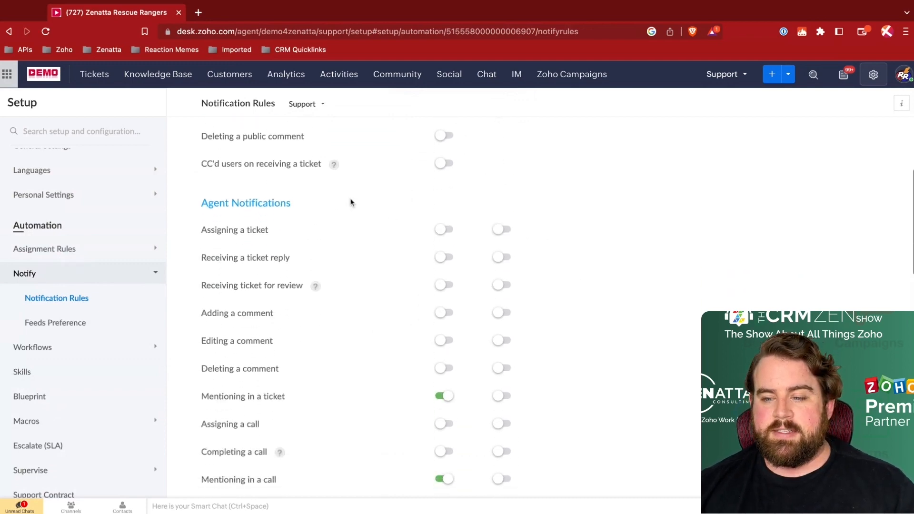
scroll(340, 193, up, 1)
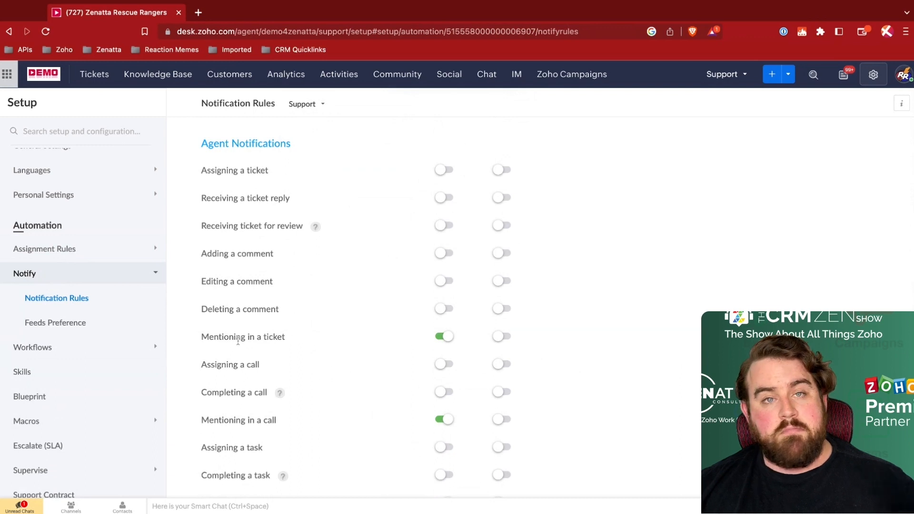
scroll(240, 341, down, 2)
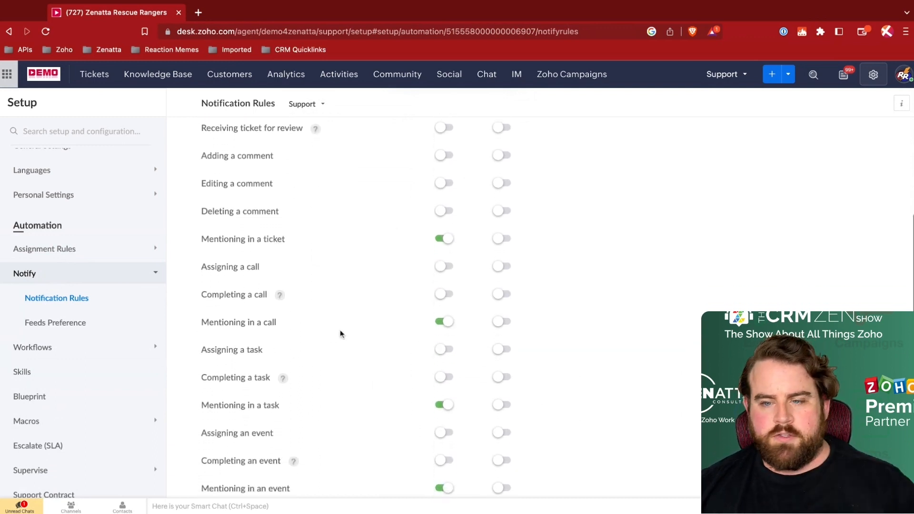
scroll(340, 334, down, 7)
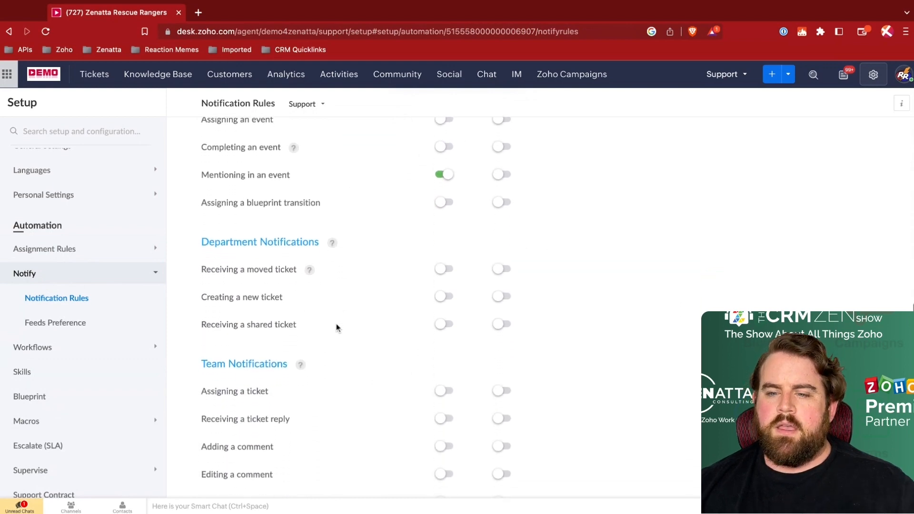
scroll(337, 327, down, 1)
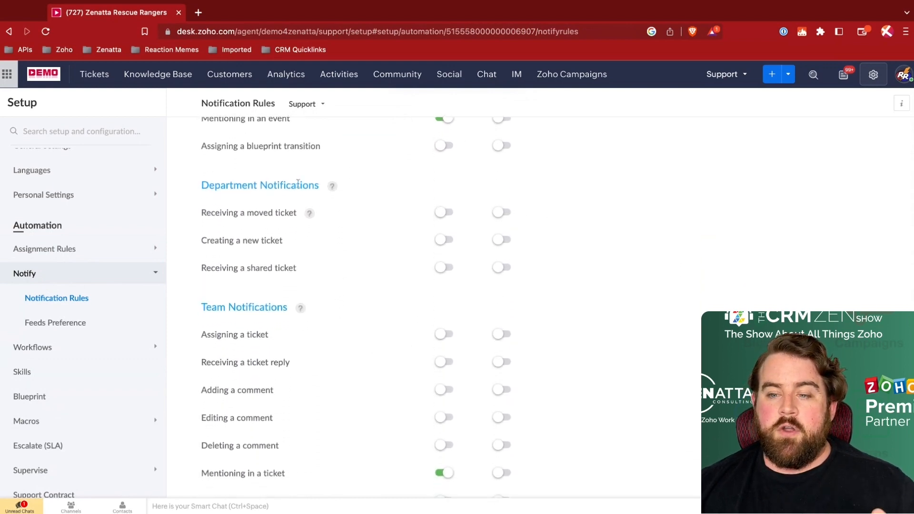
mouse_move(335, 188)
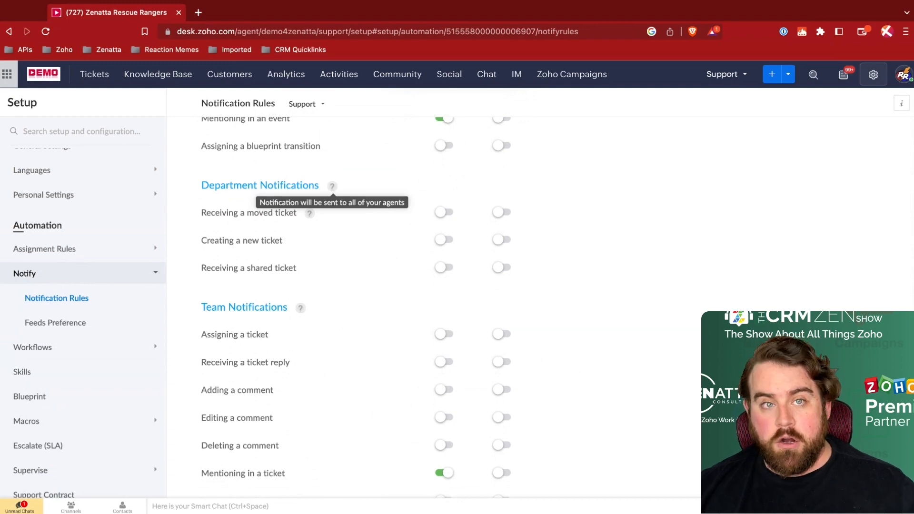
mouse_move(310, 214)
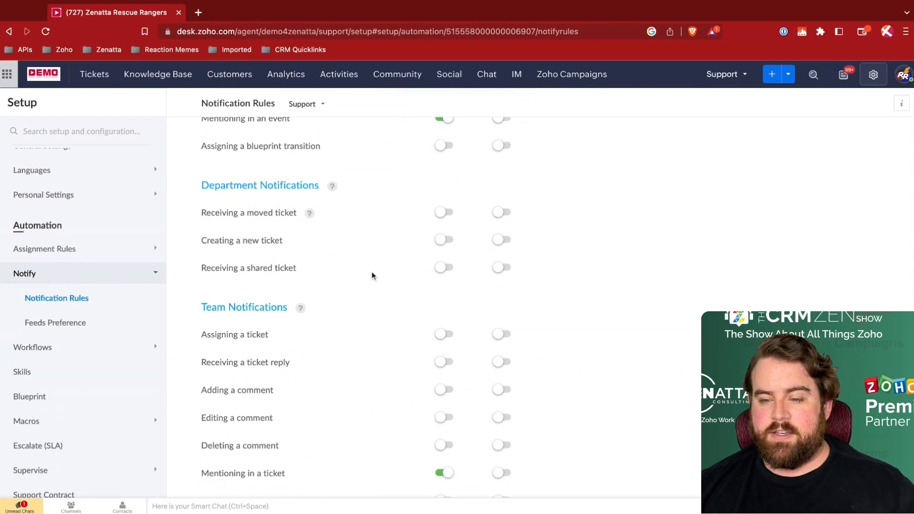
scroll(326, 268, down, 2)
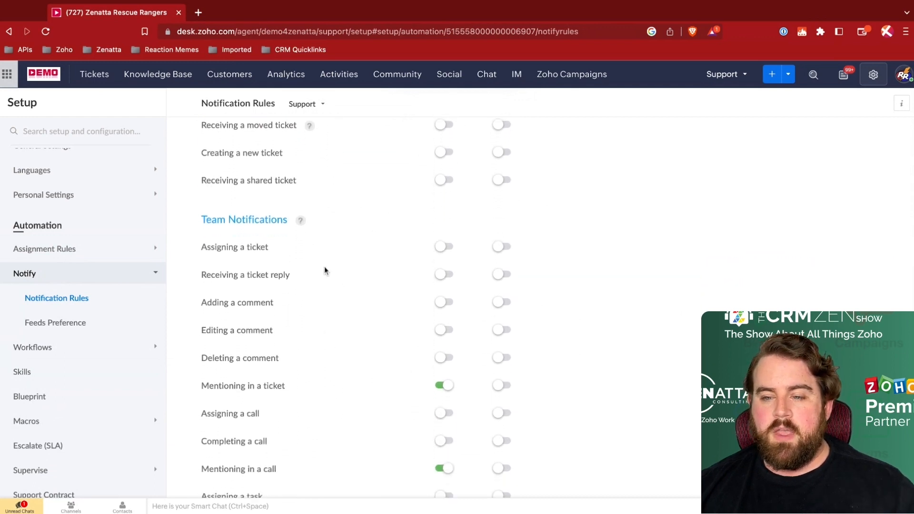
scroll(324, 270, down, 1)
mouse_move(301, 183)
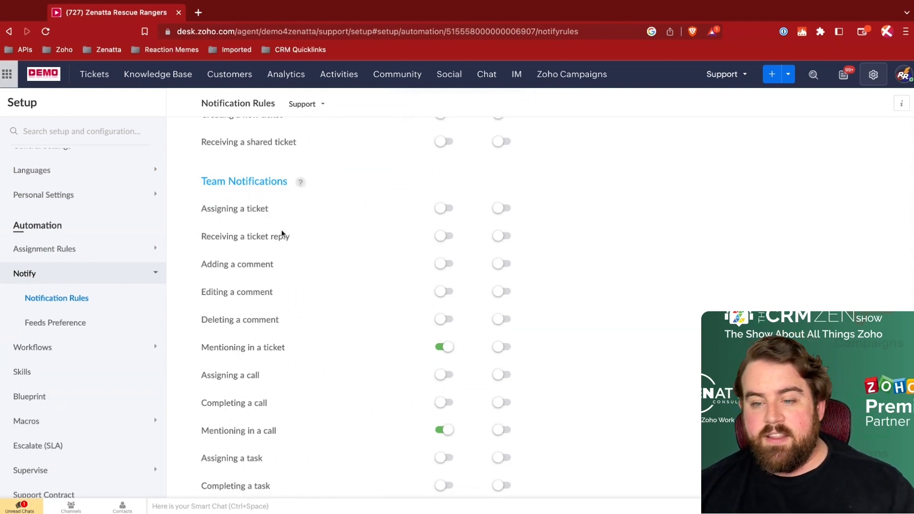
scroll(303, 306, down, 2)
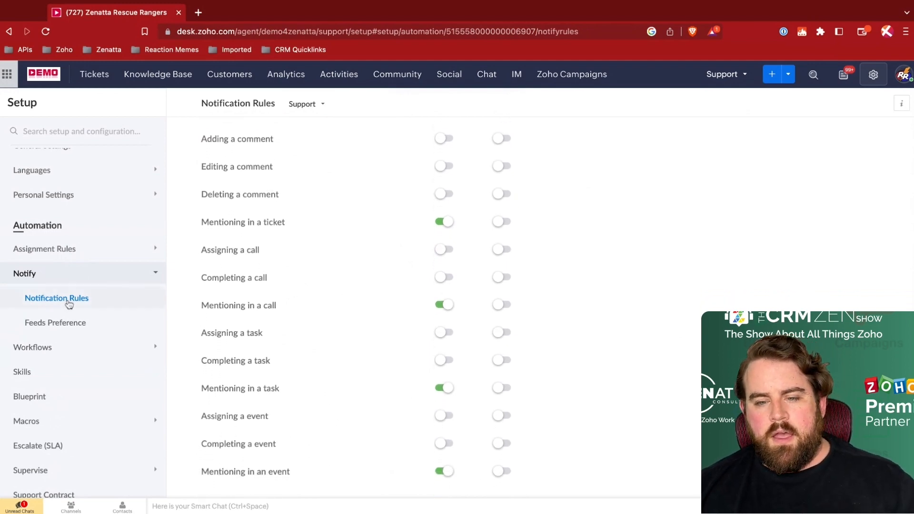
Step: Enable Feeds Preference in the Notify settings and view the Team Feeds of the Tickets module
click(53, 325)
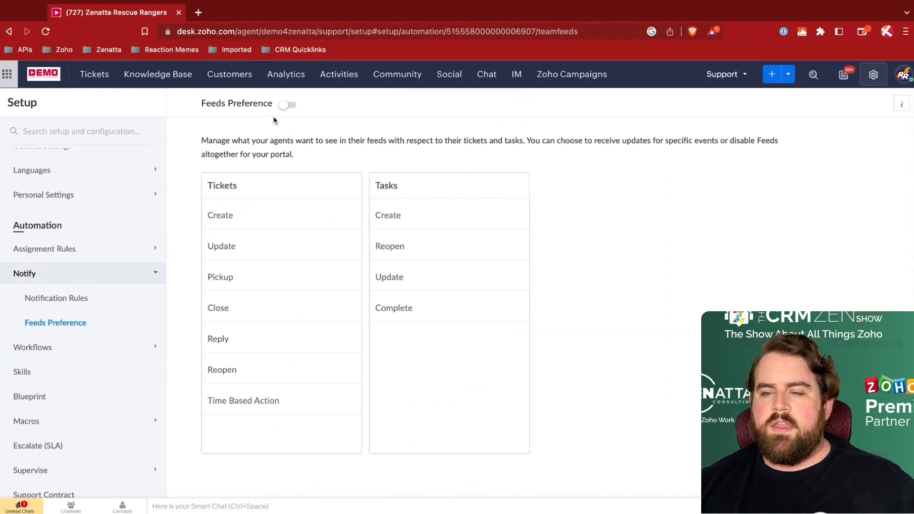
click(288, 105)
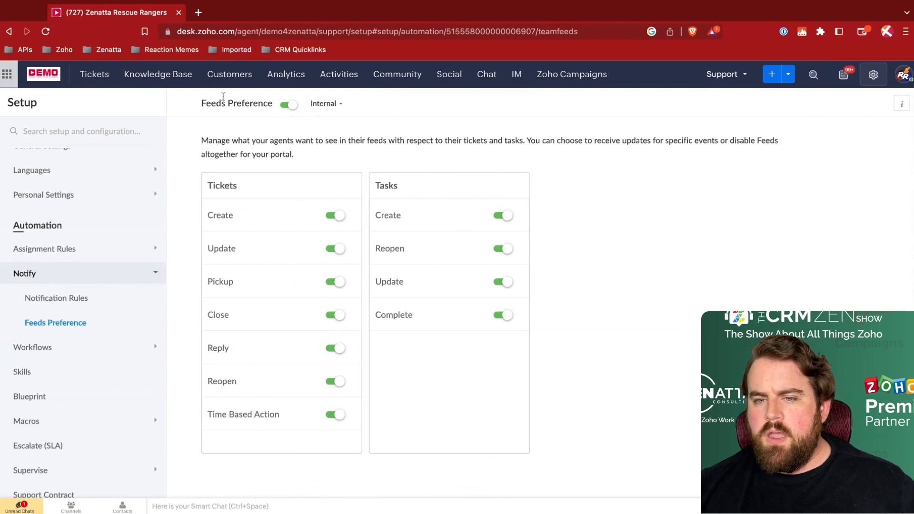
click(92, 76)
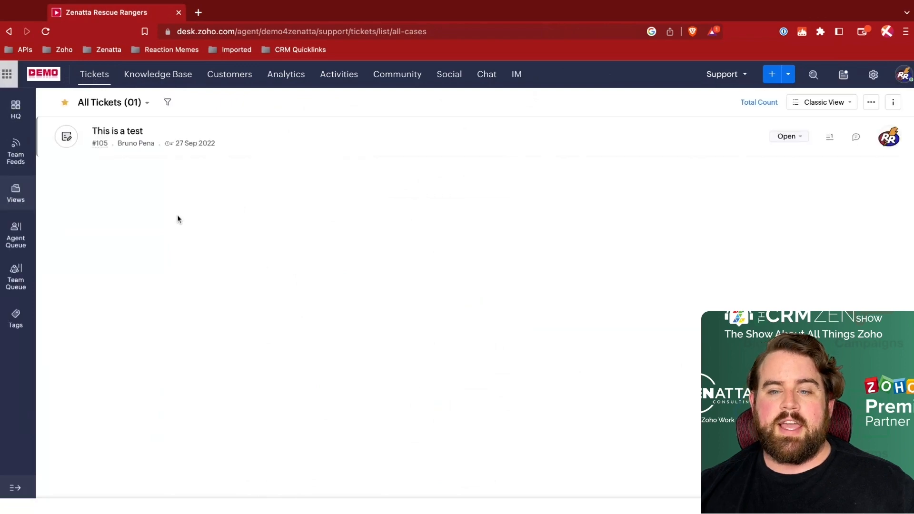
click(16, 158)
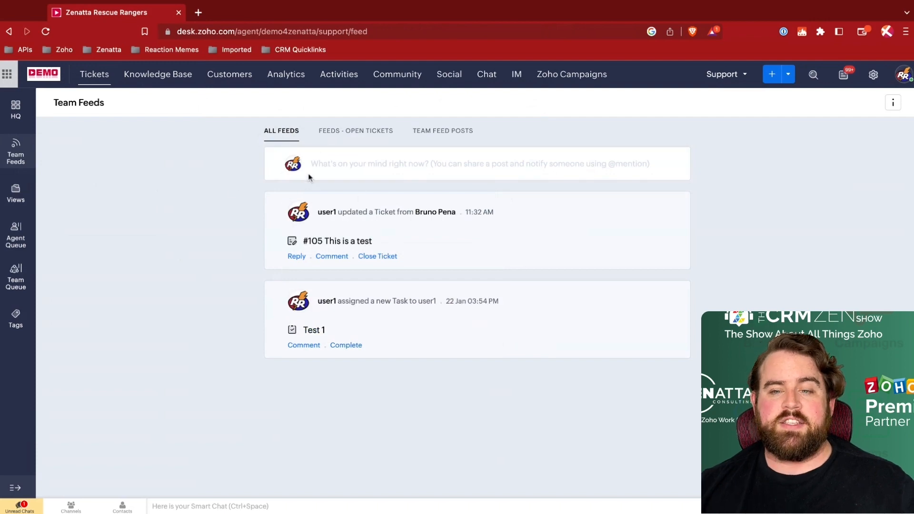
Step: Return to the Notify setup and view the Feeds Preference options for tickets and tasks
click(874, 75)
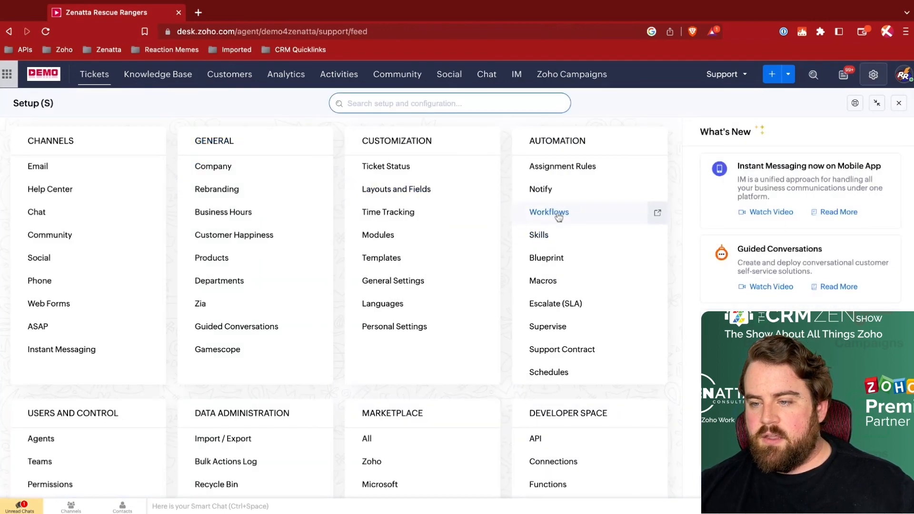
click(566, 193)
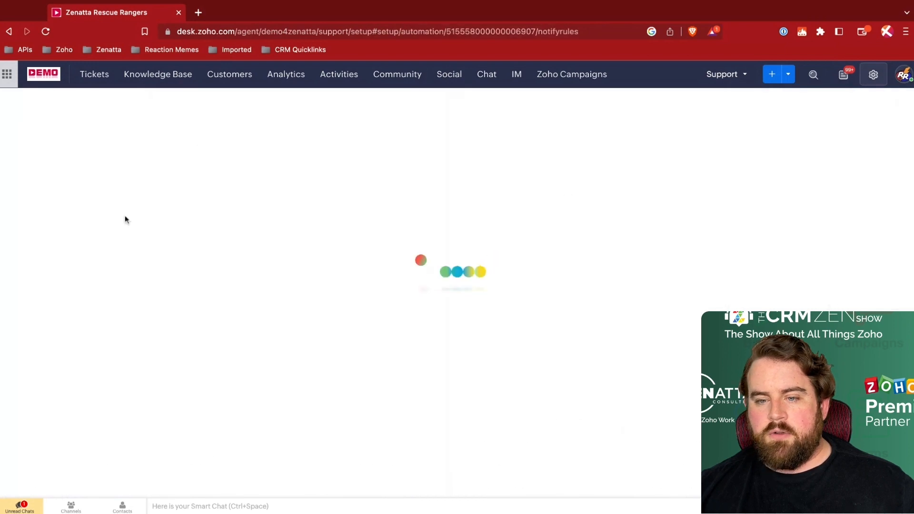
click(56, 209)
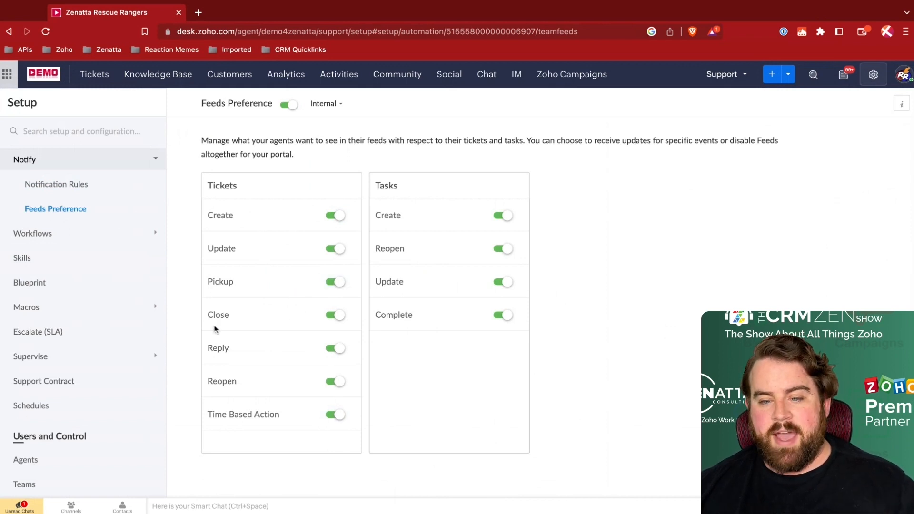
Step: Create an active workflow rule for the Tickets module named New Ticket Rule and proceed to its triggers
click(52, 235)
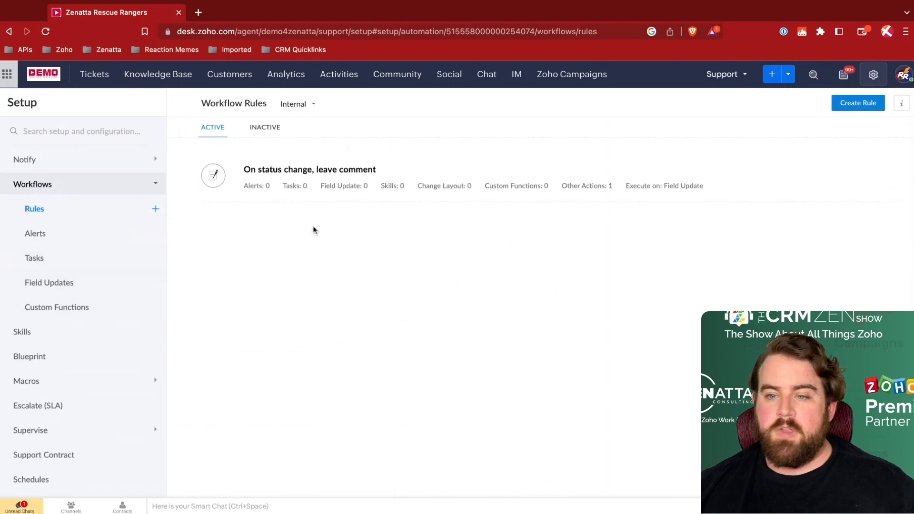
click(851, 103)
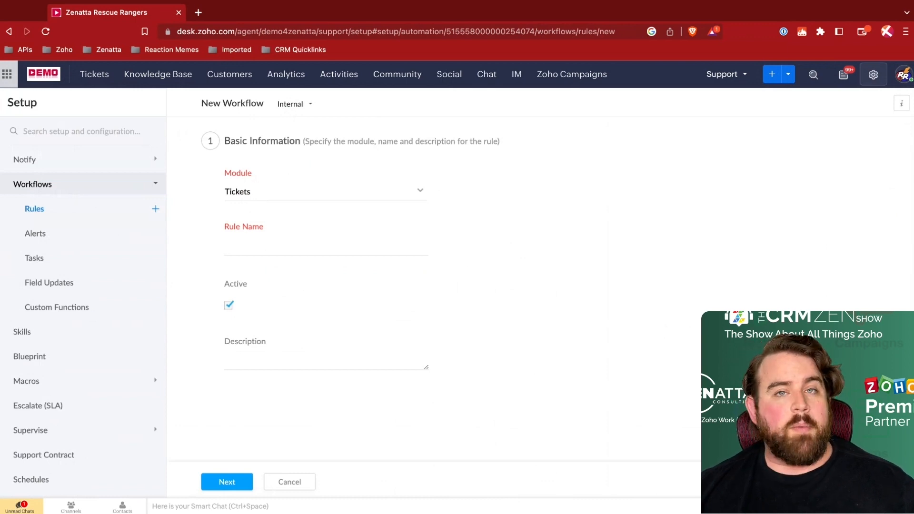
click(324, 192)
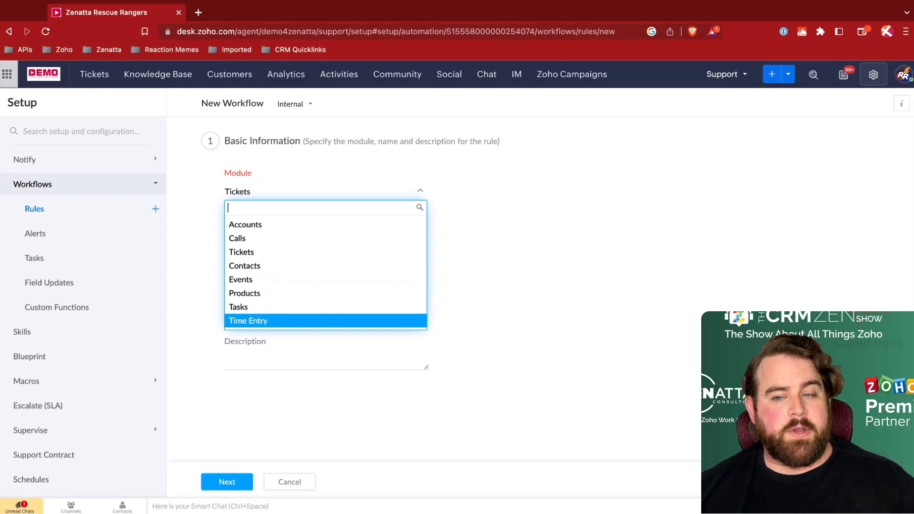
click(215, 232)
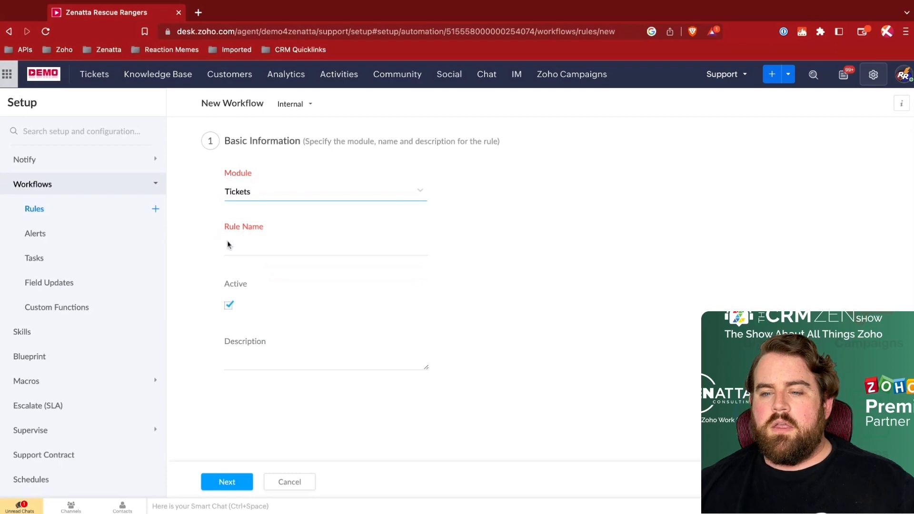
click(275, 241)
text(New)
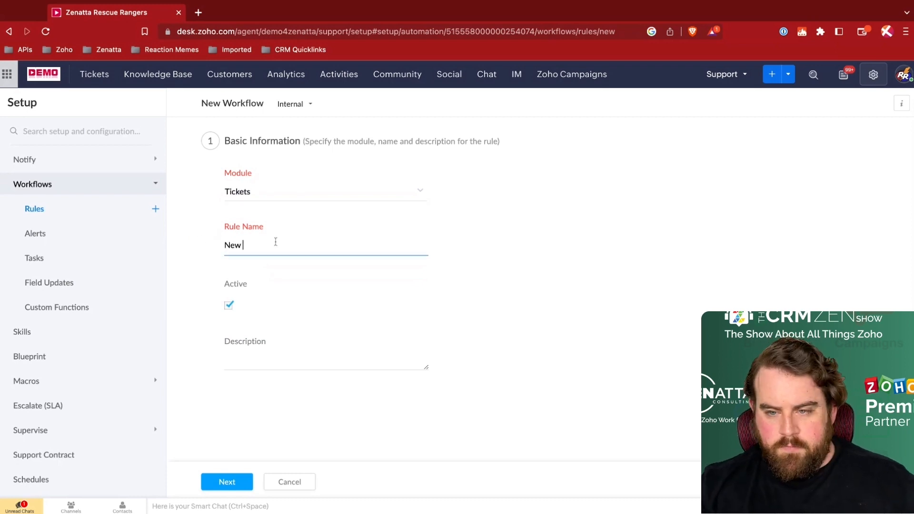
text( Ticket Rule)
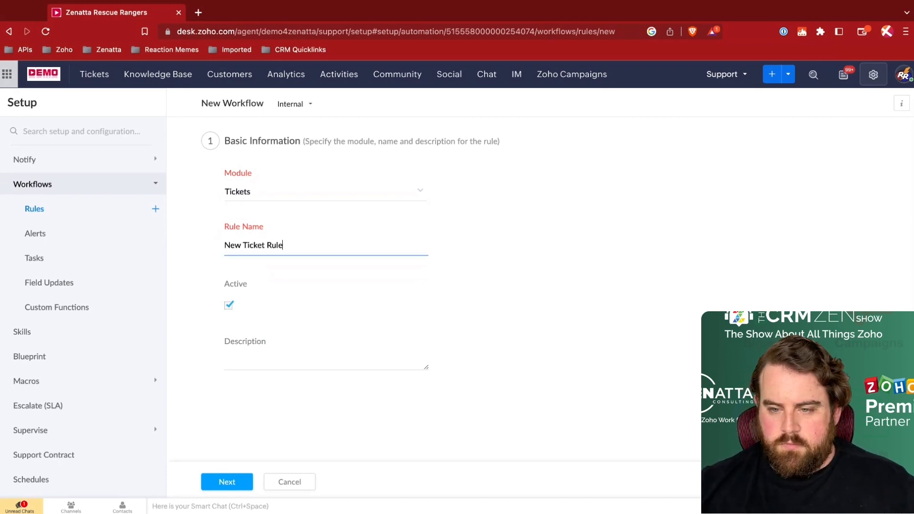
click(220, 480)
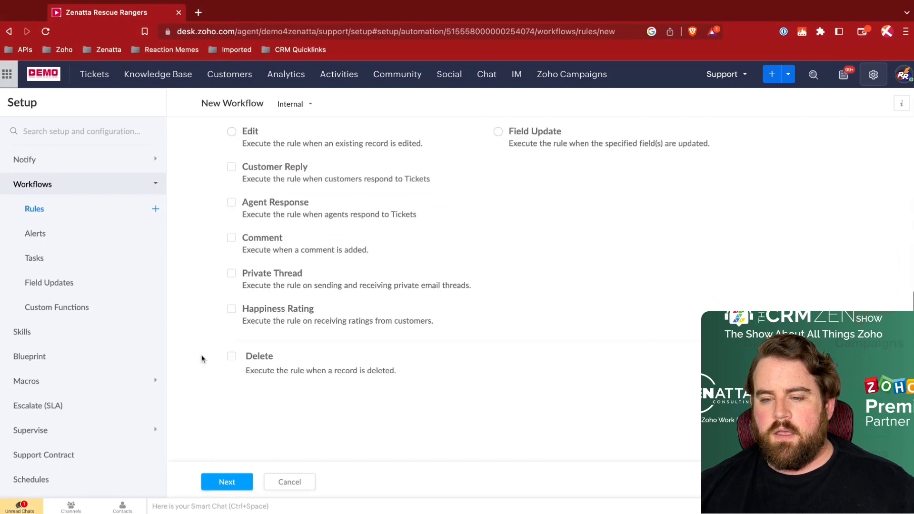
Step: Set the workflow rule to execute on Create
scroll(195, 284, up, 2)
scroll(196, 284, up, 2)
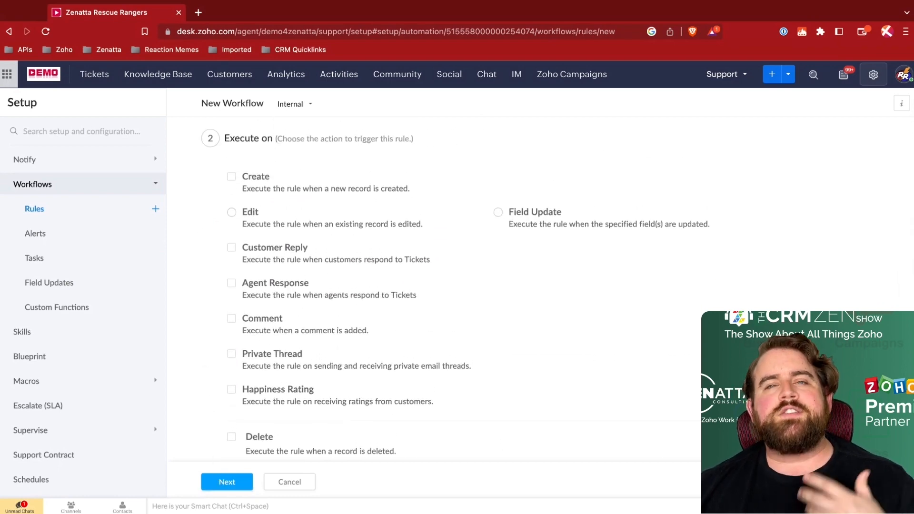
click(232, 178)
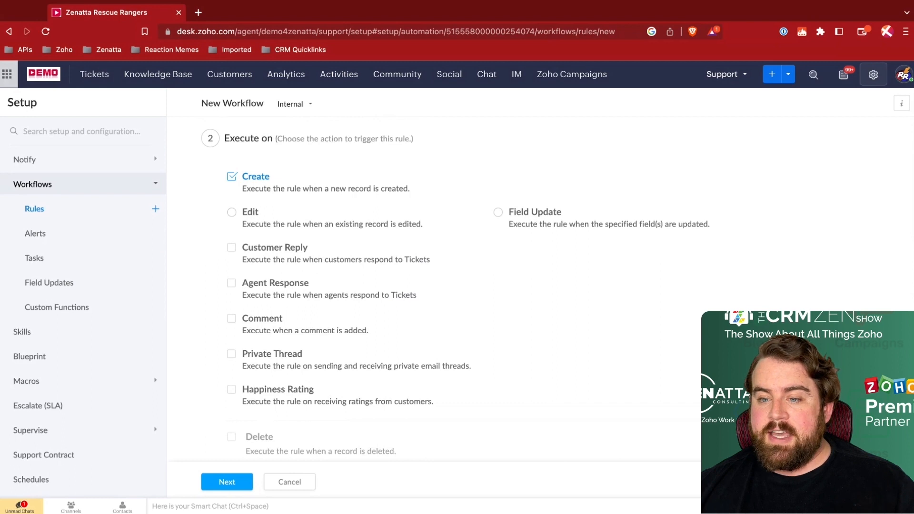
Step: Try the Edit trigger and the Field Update trigger as alternatives for the workflow rule
click(233, 215)
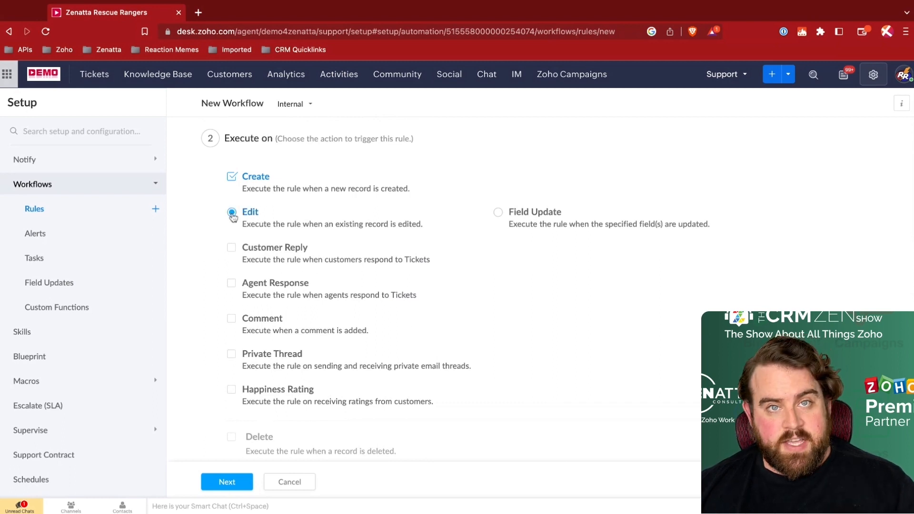
click(498, 213)
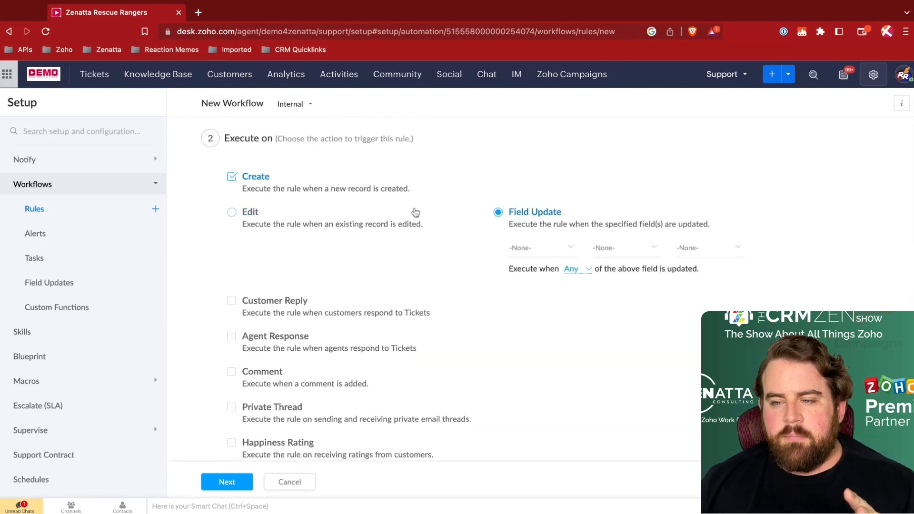
click(232, 215)
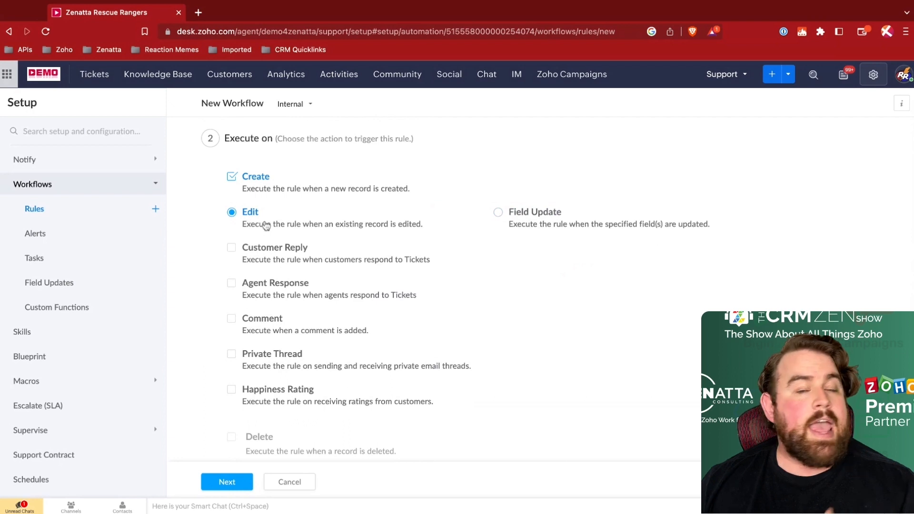
click(498, 213)
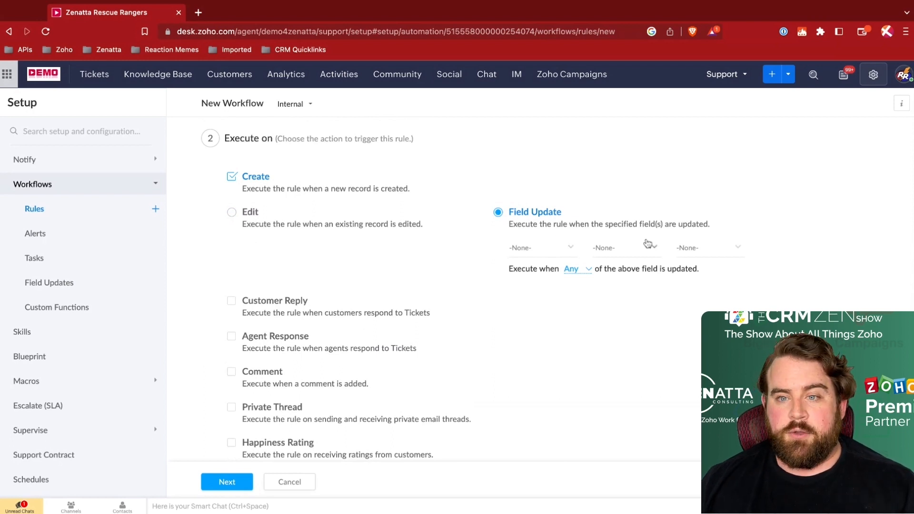
Step: Try adding Agent Response, Comment and Customer Reply as further triggers for the workflow rule
scroll(225, 316, down, 1)
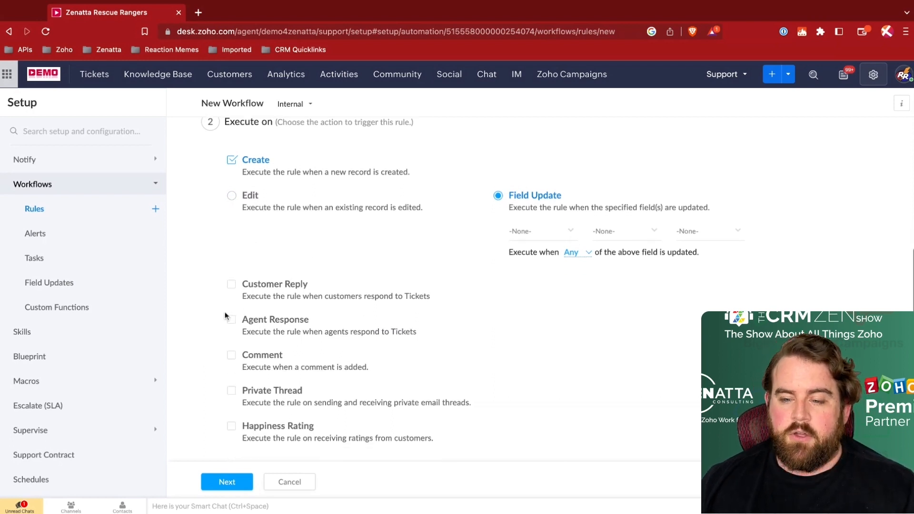
scroll(226, 316, down, 2)
click(232, 287)
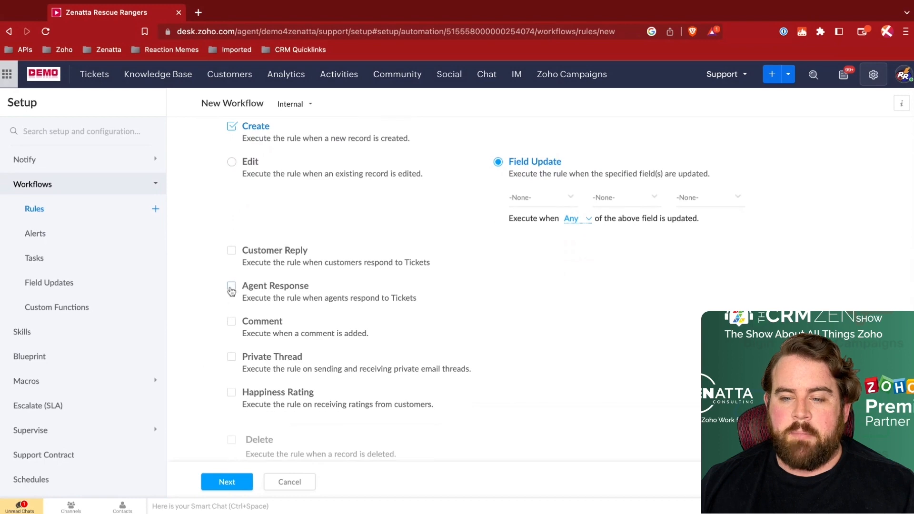
click(233, 322)
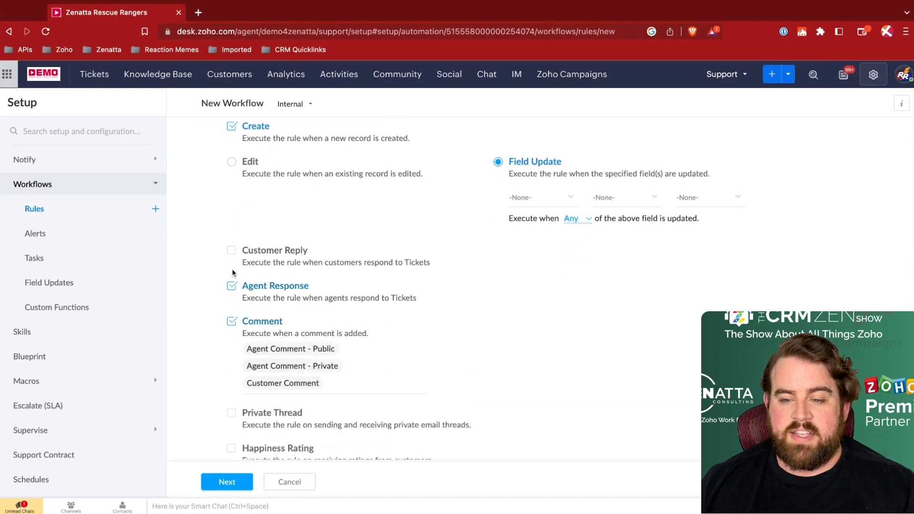
click(232, 251)
scroll(369, 244, up, 1)
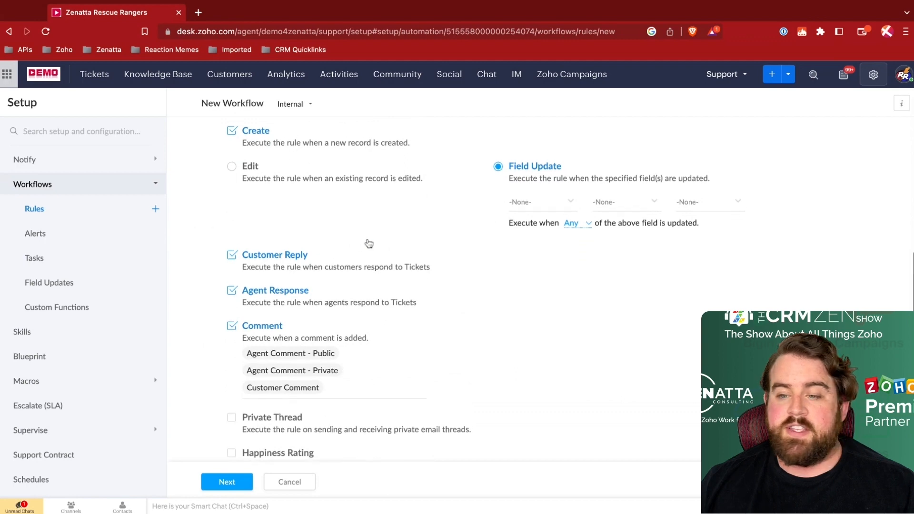
scroll(369, 244, up, 2)
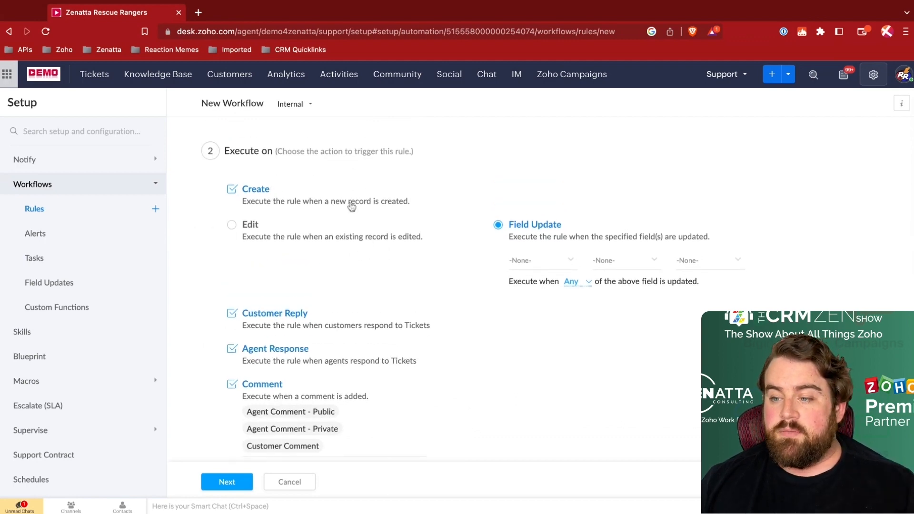
Step: Replace Field Update with Edit, then clear the Edit, Customer Reply, Agent Response and Comment triggers
click(233, 228)
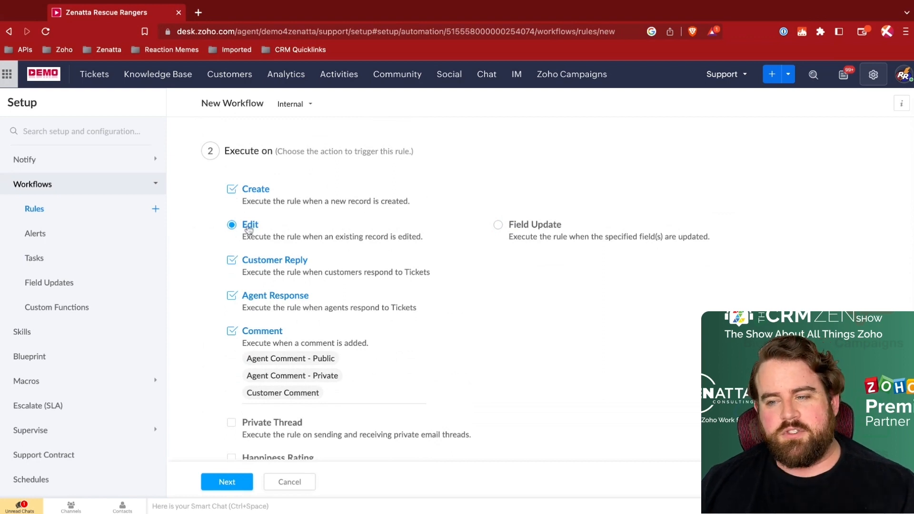
click(232, 225)
click(232, 261)
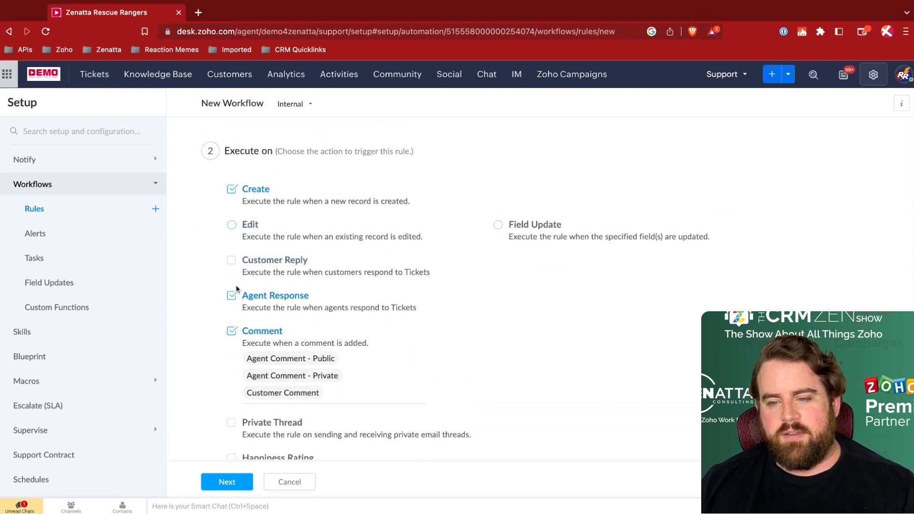
click(232, 296)
click(231, 331)
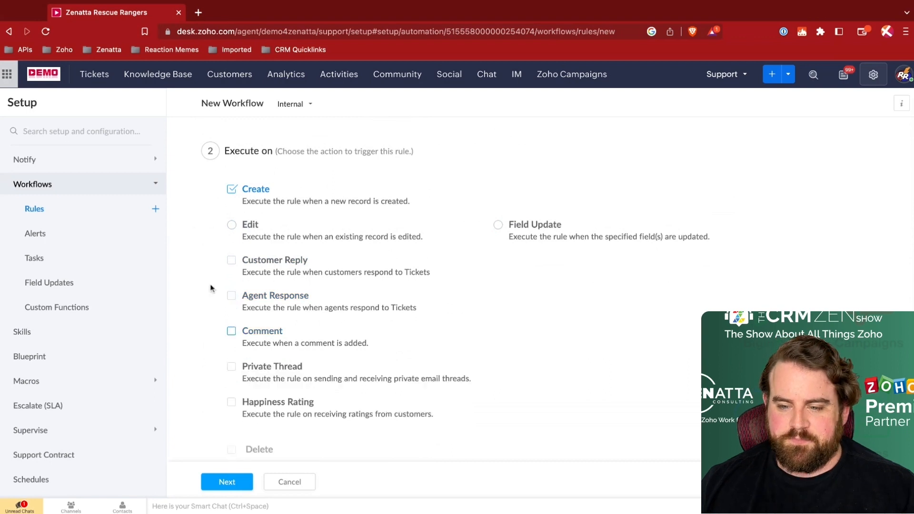
Step: Continue to the workflow rule's criteria and choose Subject as the field of the first criterion
scroll(209, 269, down, 2)
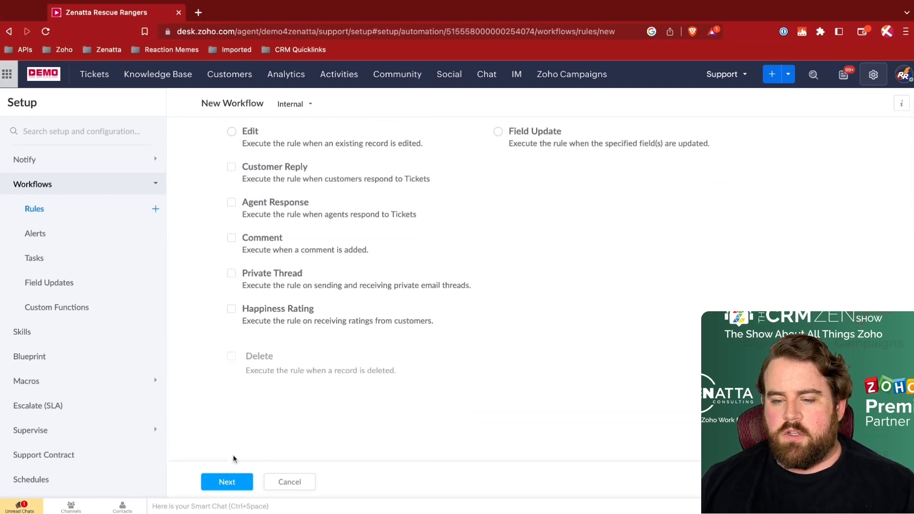
click(235, 482)
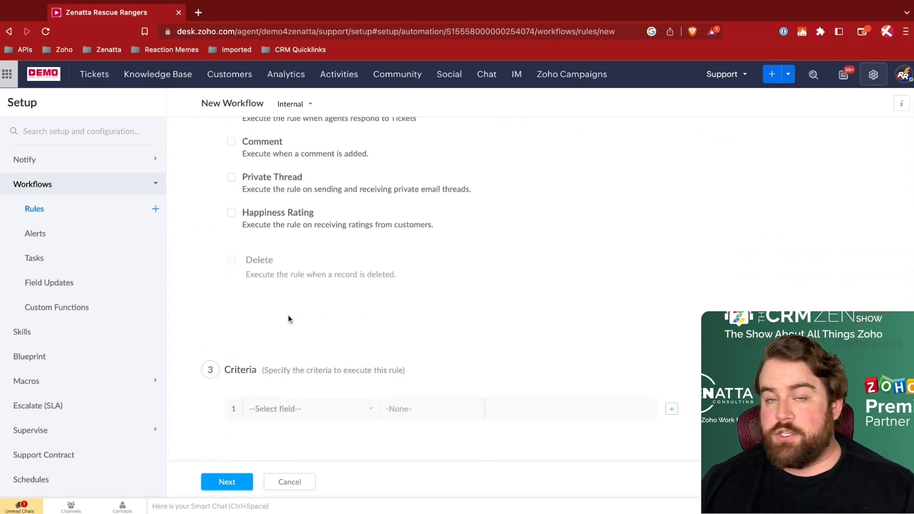
click(309, 409)
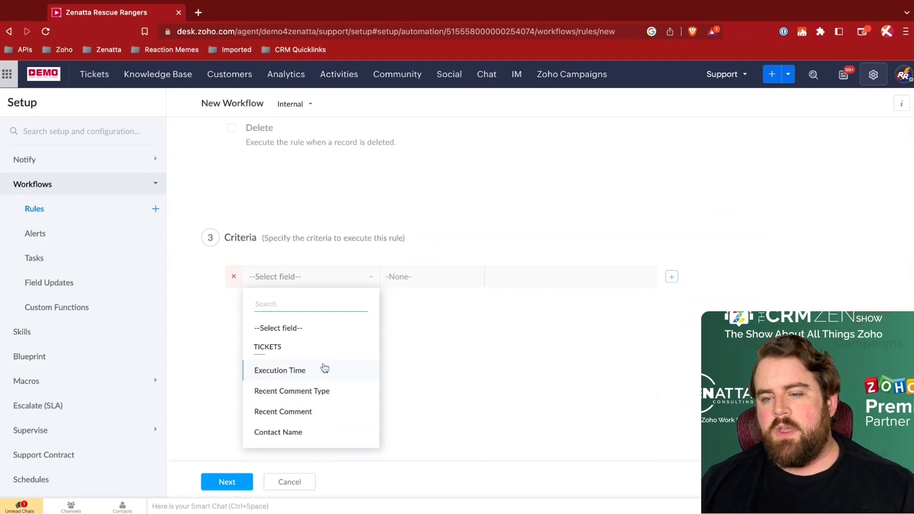
scroll(259, 273, up, 10)
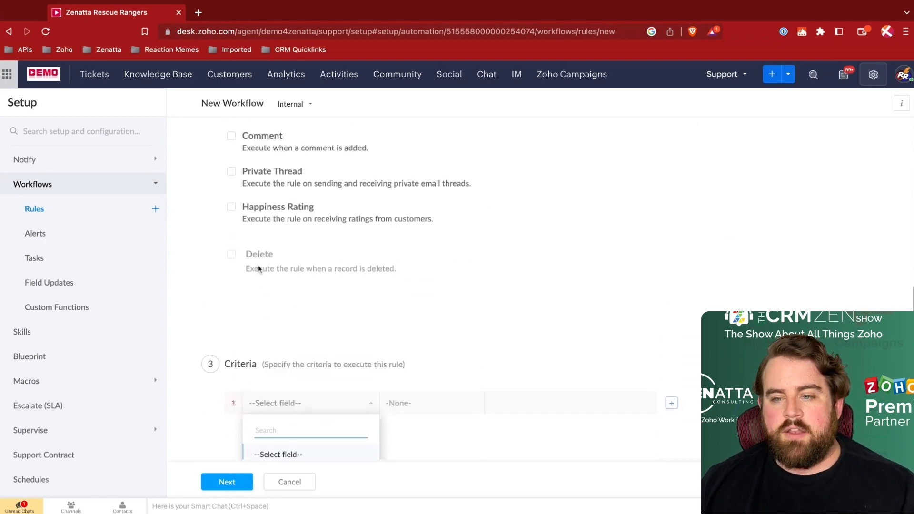
scroll(260, 275, down, 10)
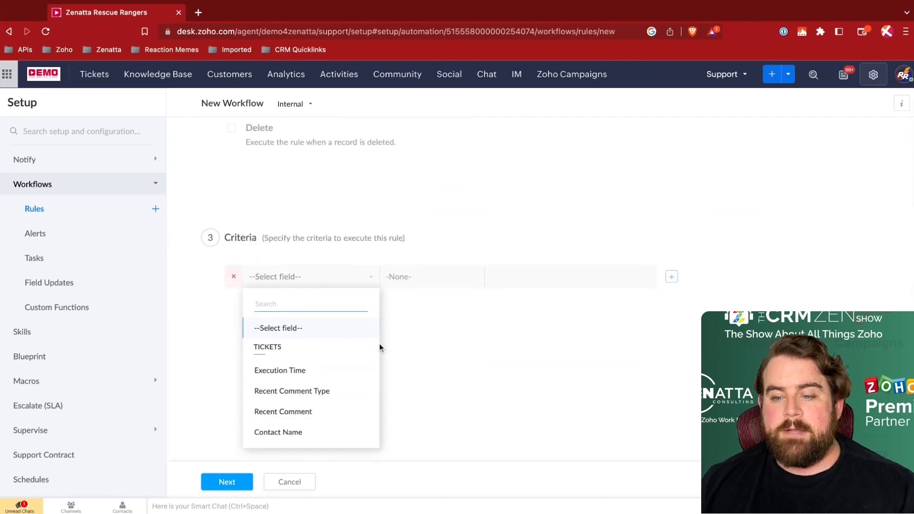
scroll(318, 391, down, 1)
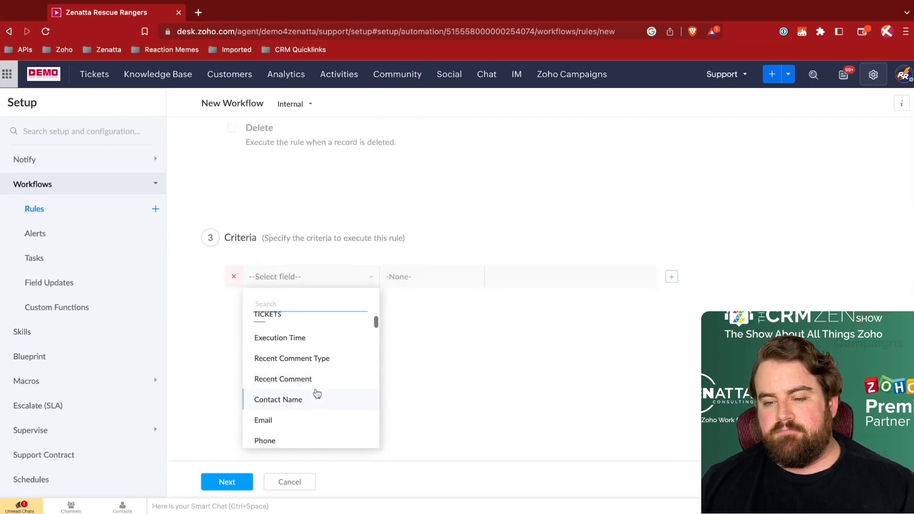
scroll(307, 396, down, 2)
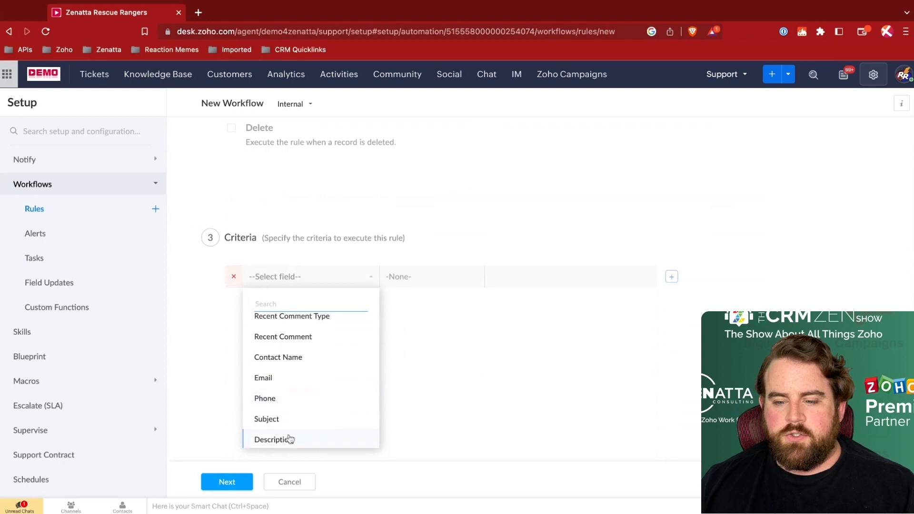
click(283, 421)
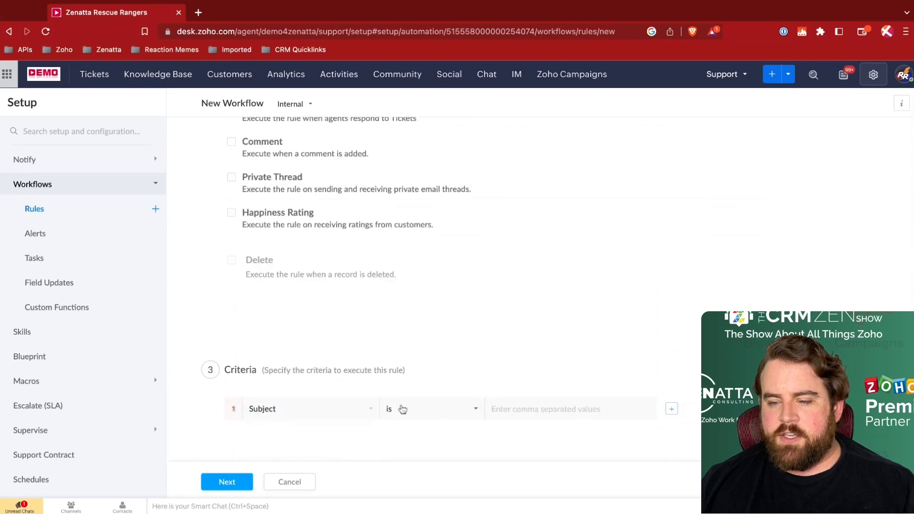
Step: Complete the Subject criterion with the operator contains and the value No-Reply, and continue to the rule's actions
click(446, 409)
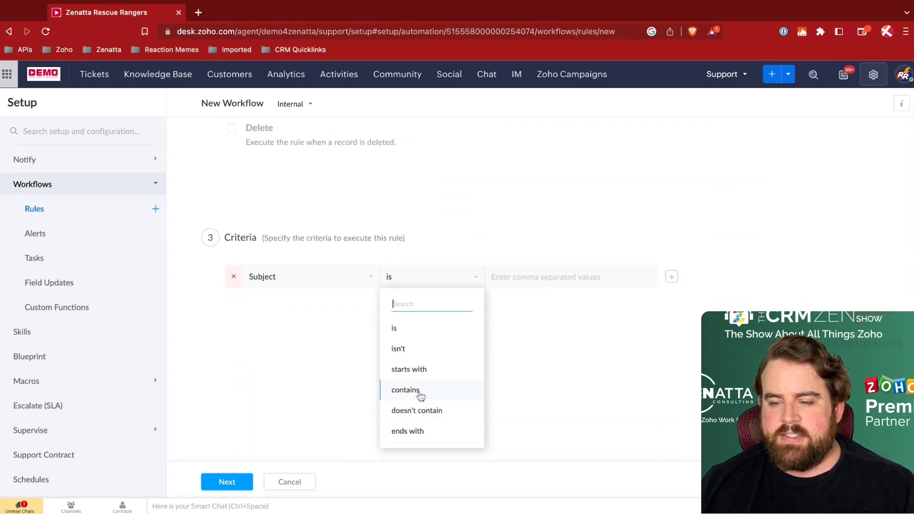
click(406, 390)
click(496, 403)
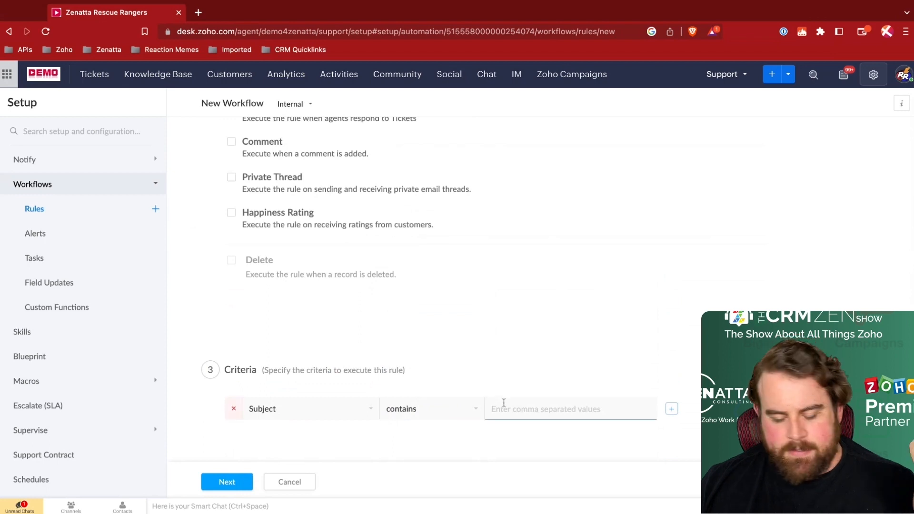
text(N)
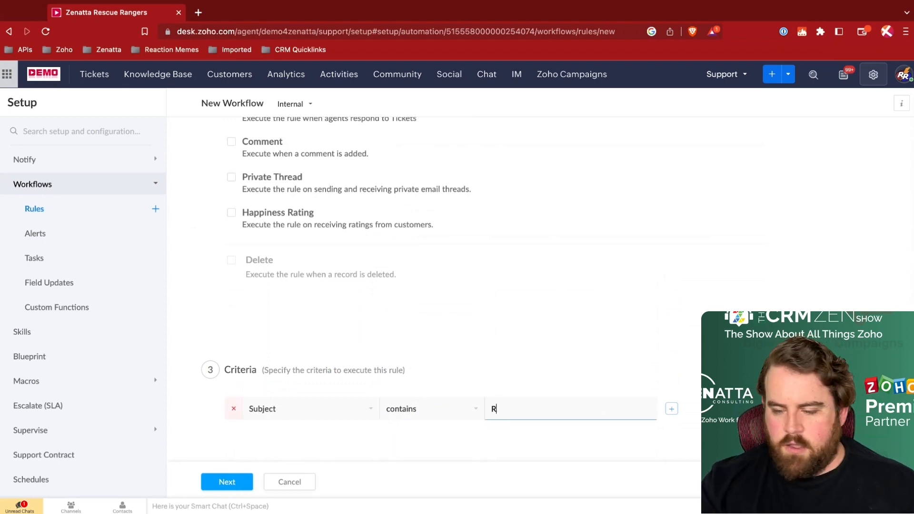
key(BackSpace)
text(No)
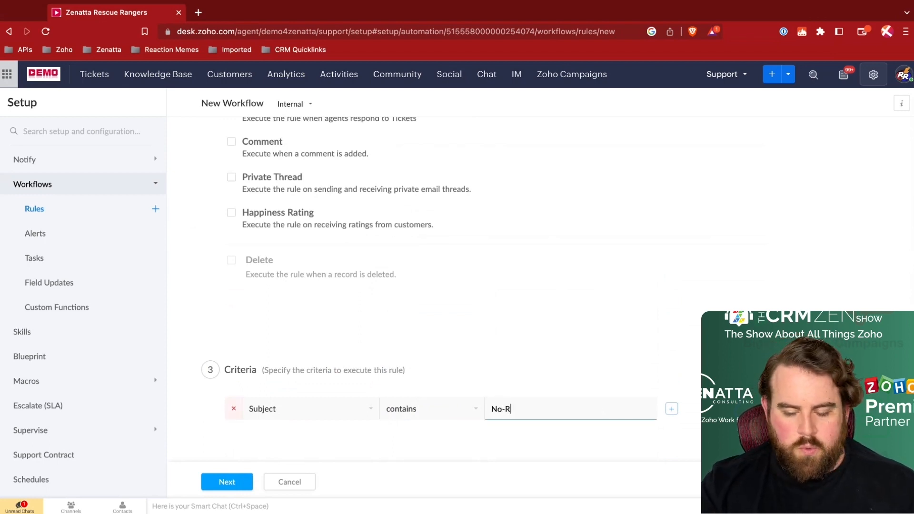
text(-Roply)
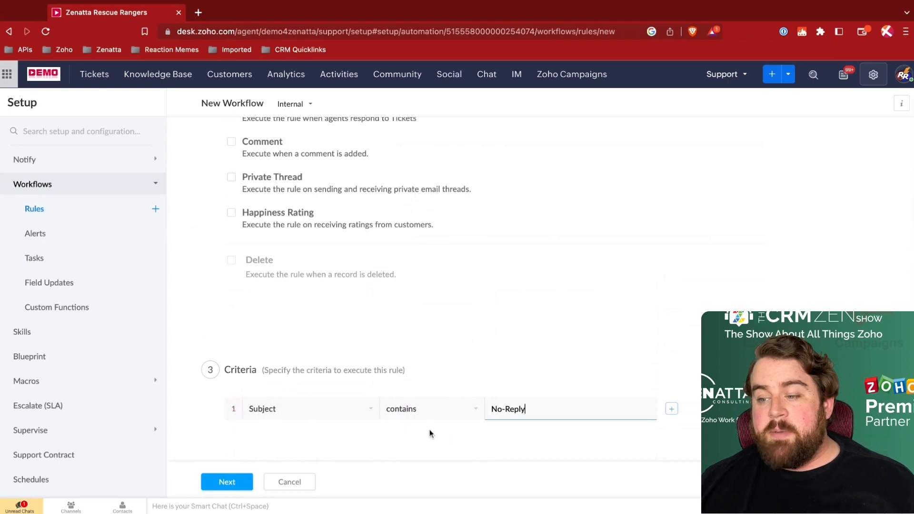
click(230, 482)
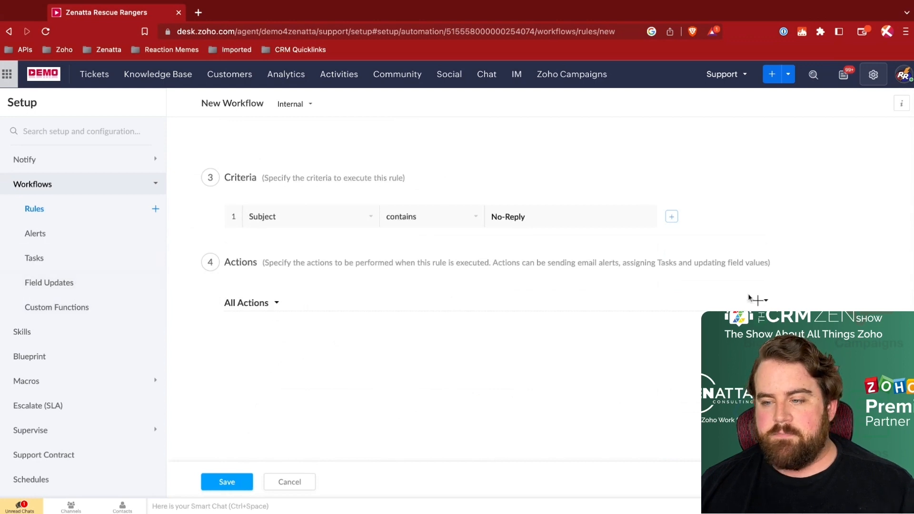
Step: Examine the actions available for the workflow rule, including tags, skills, layout, tasks, custom functions and external actions
click(763, 303)
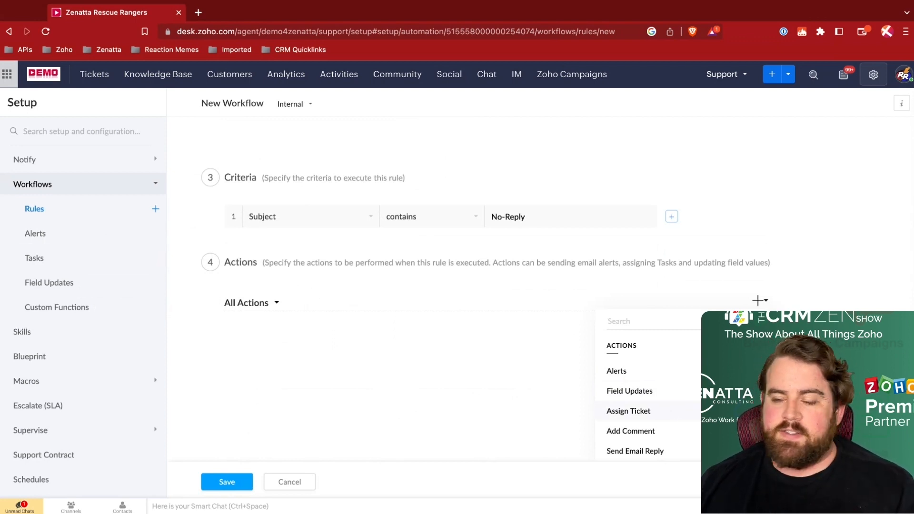
scroll(656, 393, down, 2)
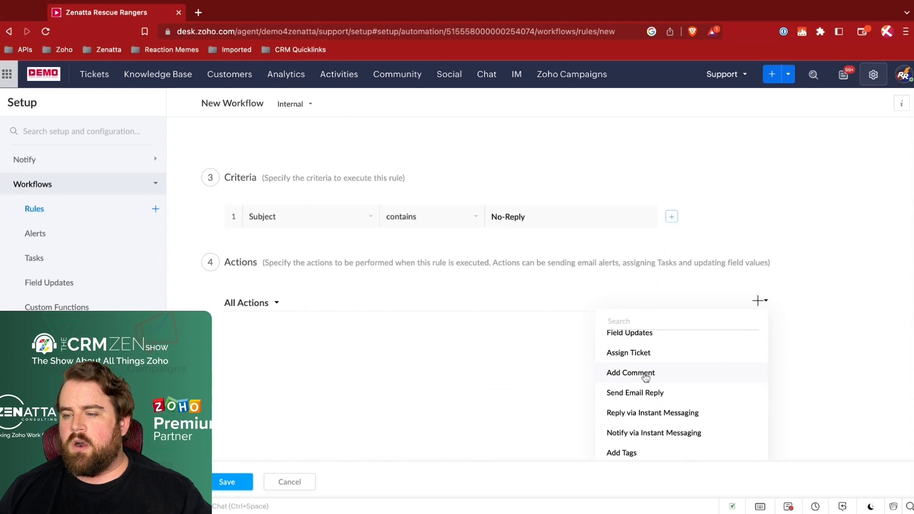
scroll(643, 376, down, 1)
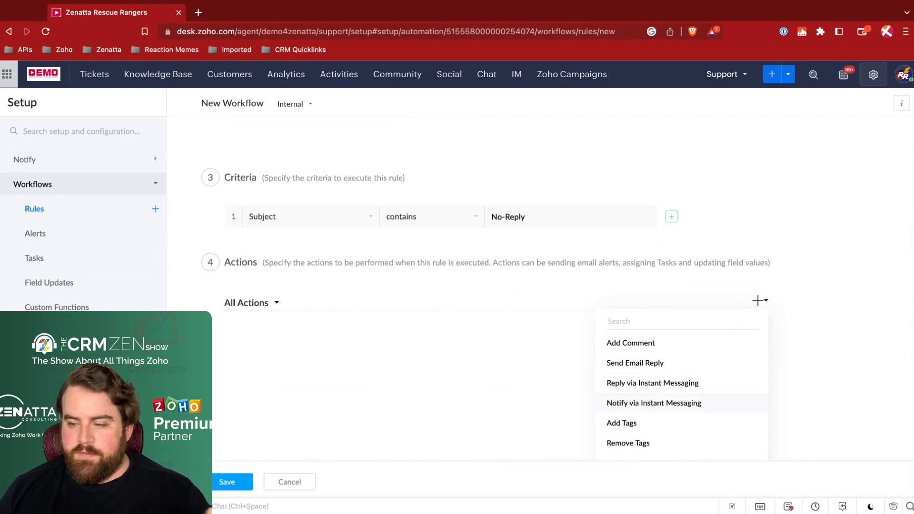
scroll(681, 386, down, 1)
scroll(681, 404, down, 5)
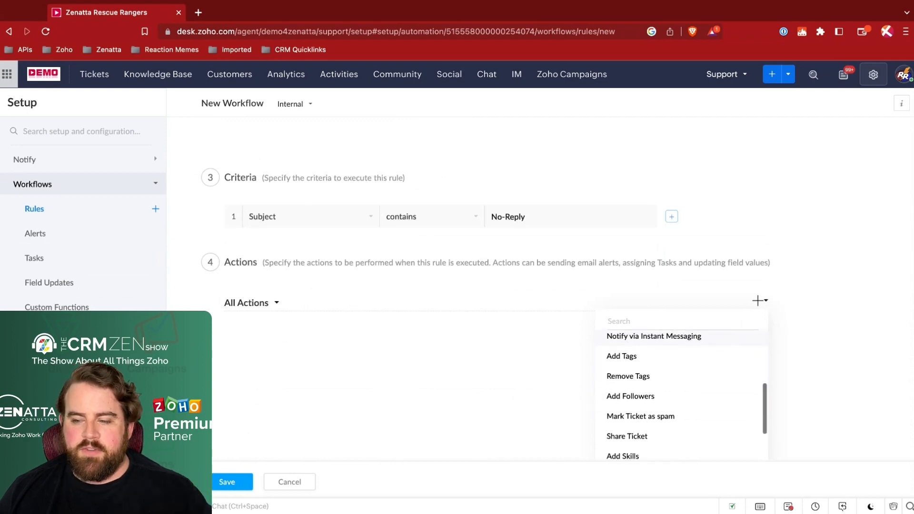
scroll(654, 384, down, 3)
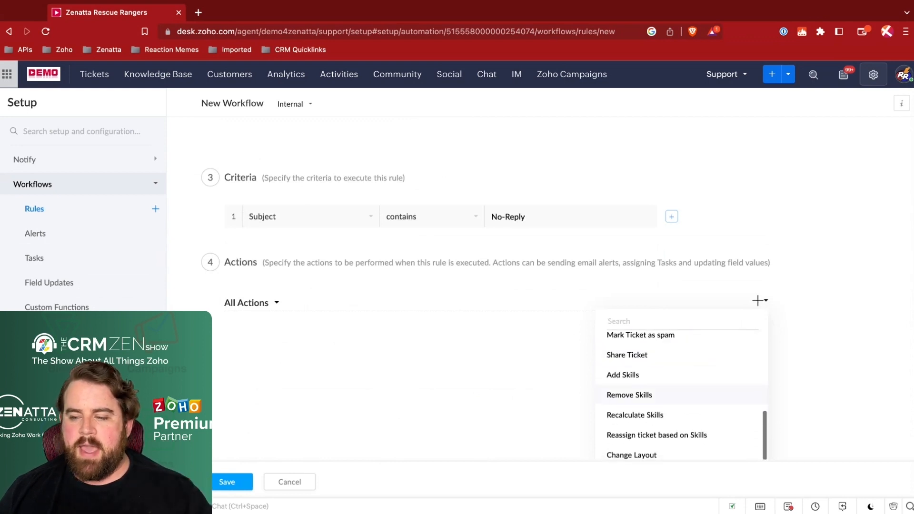
scroll(660, 385, down, 5)
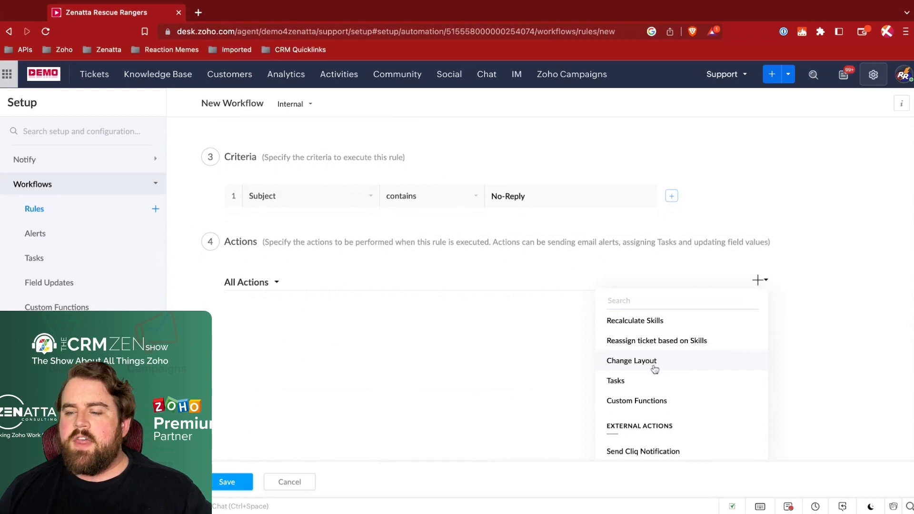
mouse_move(630, 380)
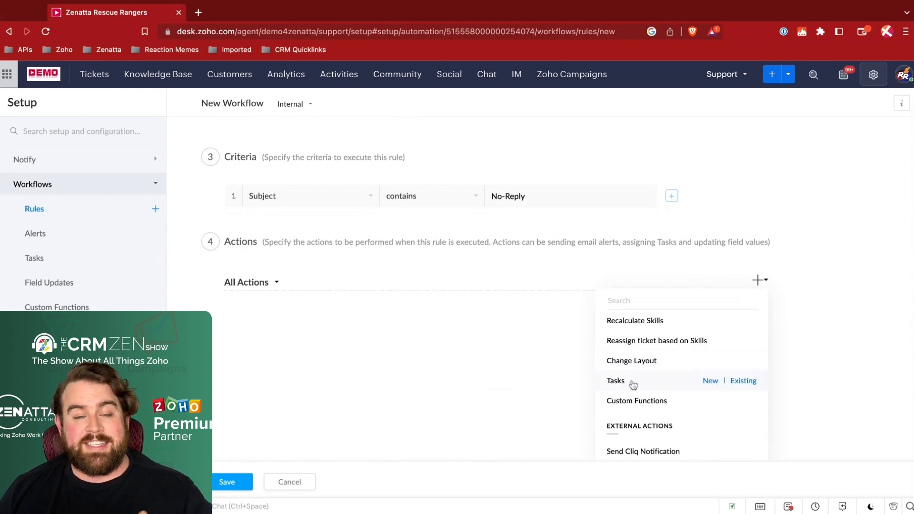
mouse_move(628, 400)
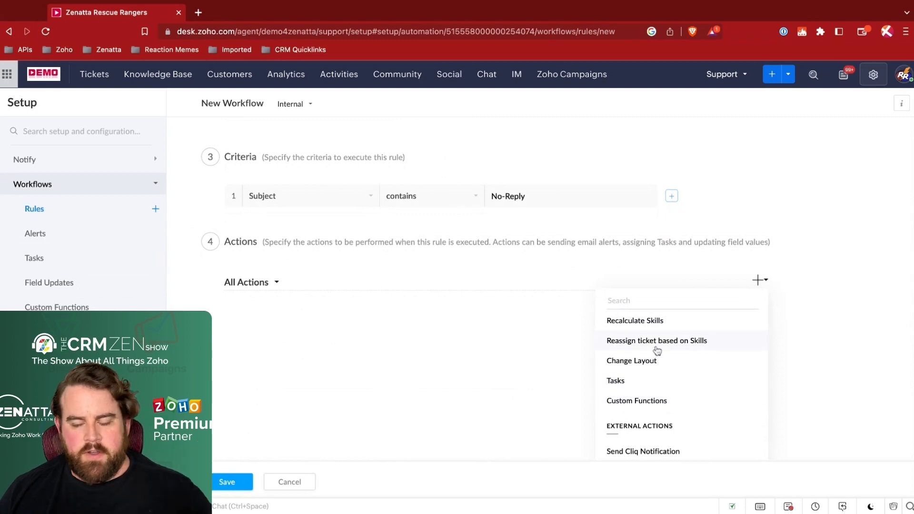
mouse_move(694, 408)
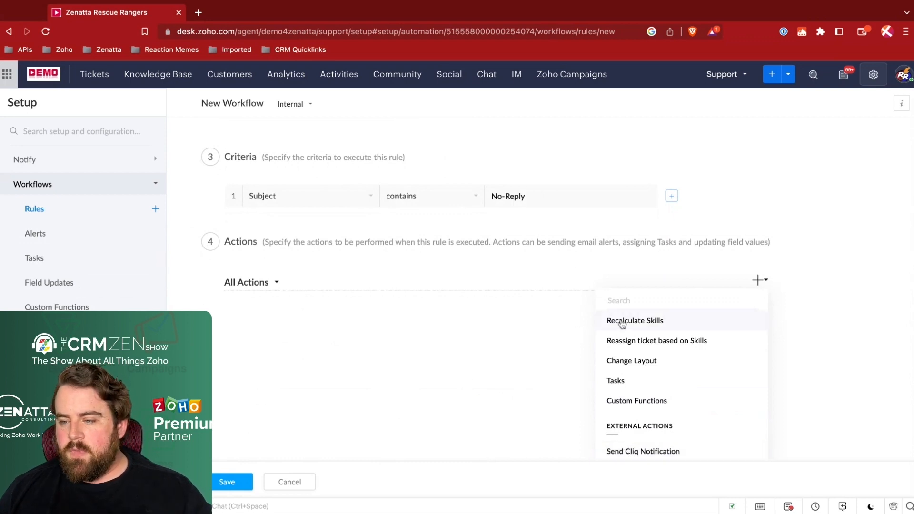
Step: Add and save an Add Tags action named New Tag Addition that applies the tags "tag" and "first ticket"
scroll(631, 343, up, 3)
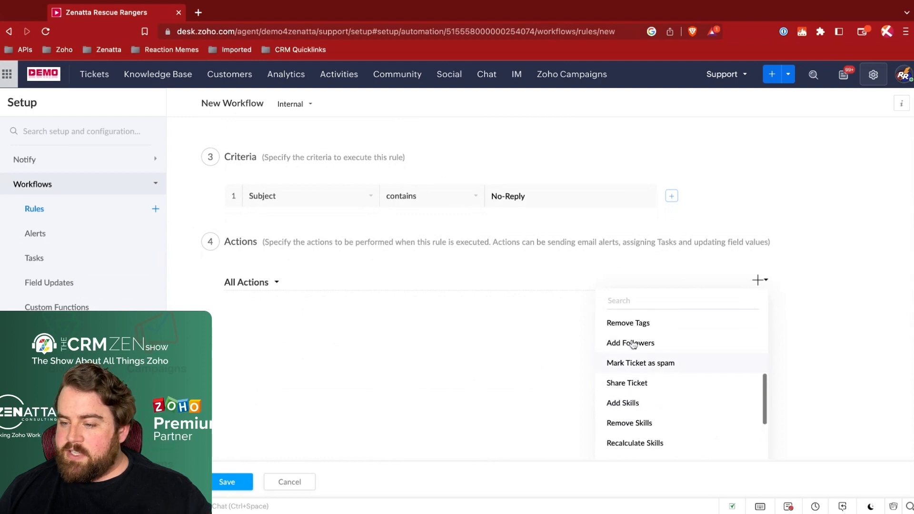
scroll(631, 347, up, 3)
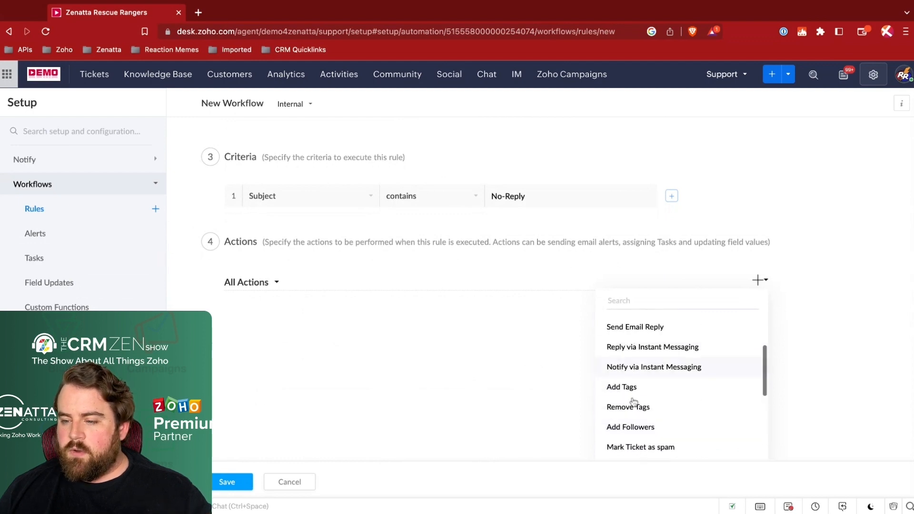
click(620, 388)
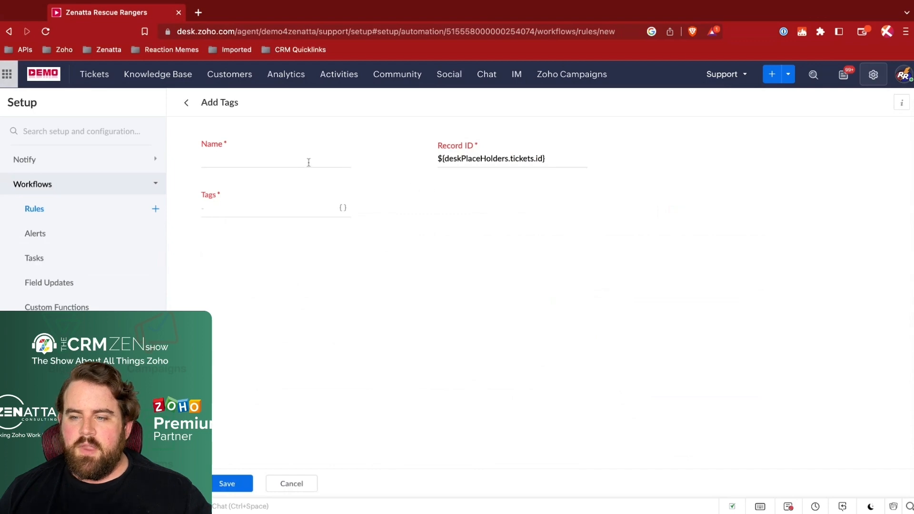
click(285, 163)
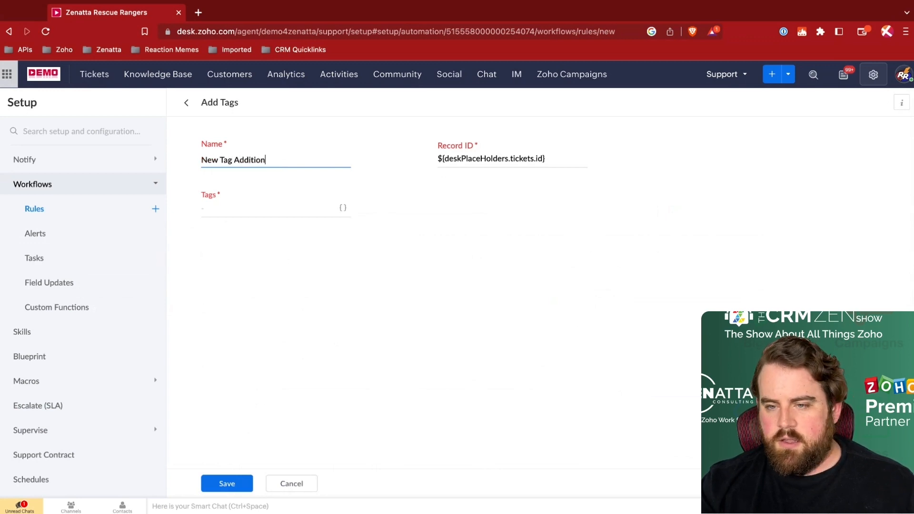
click(257, 206)
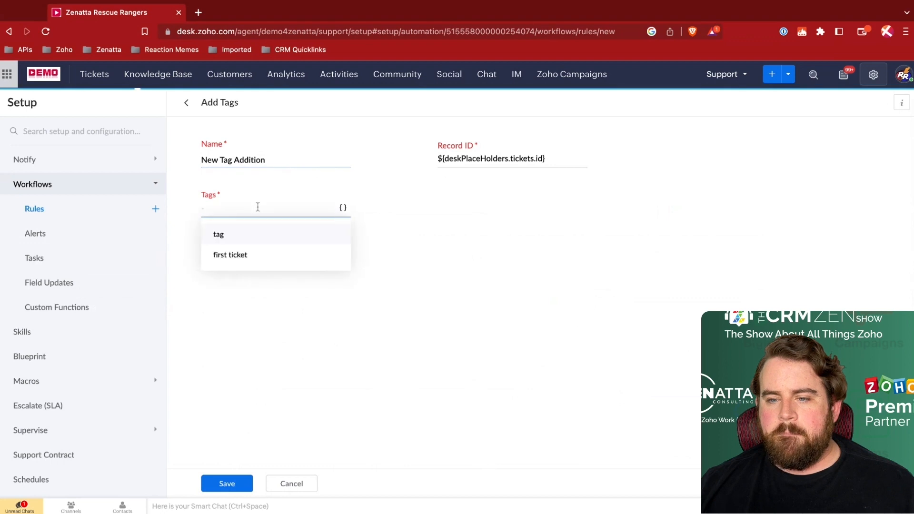
click(240, 244)
click(245, 244)
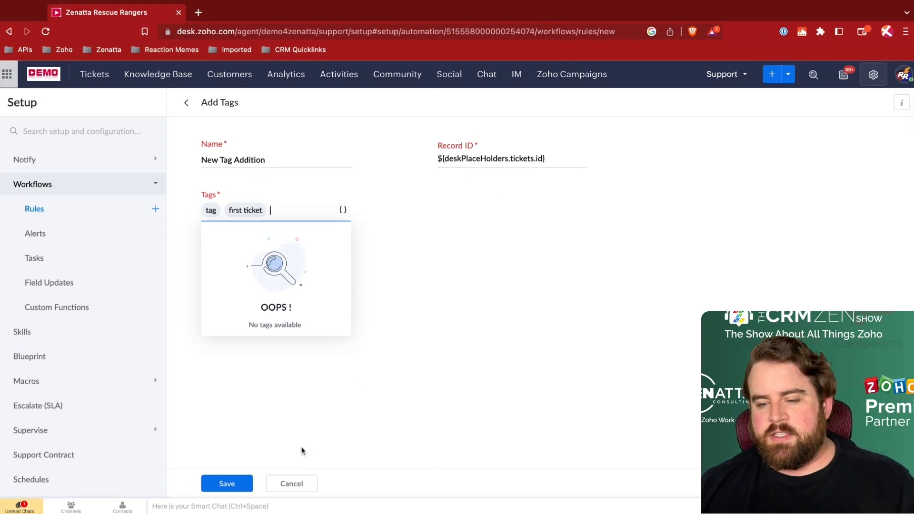
click(227, 484)
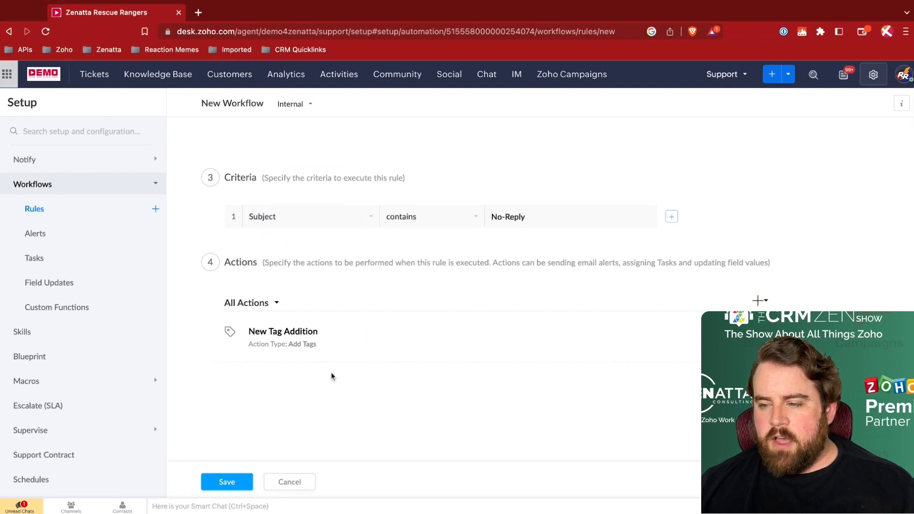
Step: Save the workflow rule and deactivate New Ticket Rule, checking the inactive and active rule lists
click(228, 482)
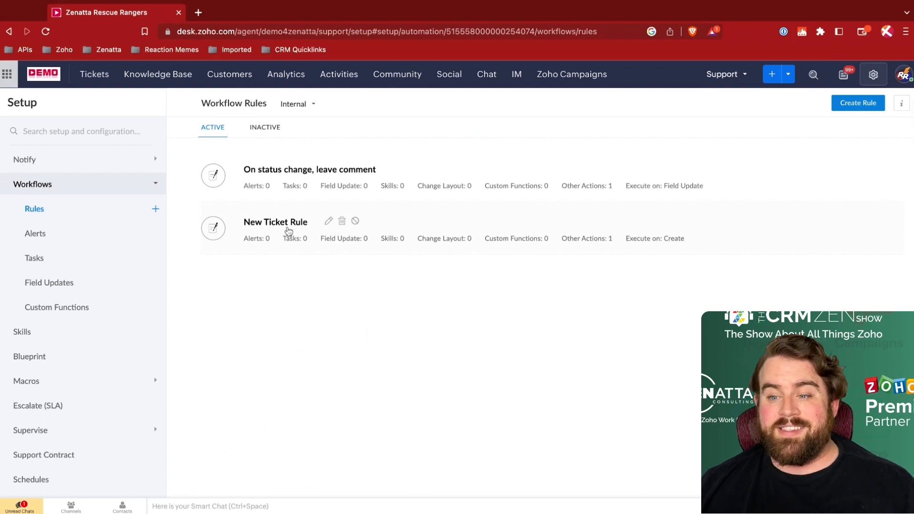
click(356, 222)
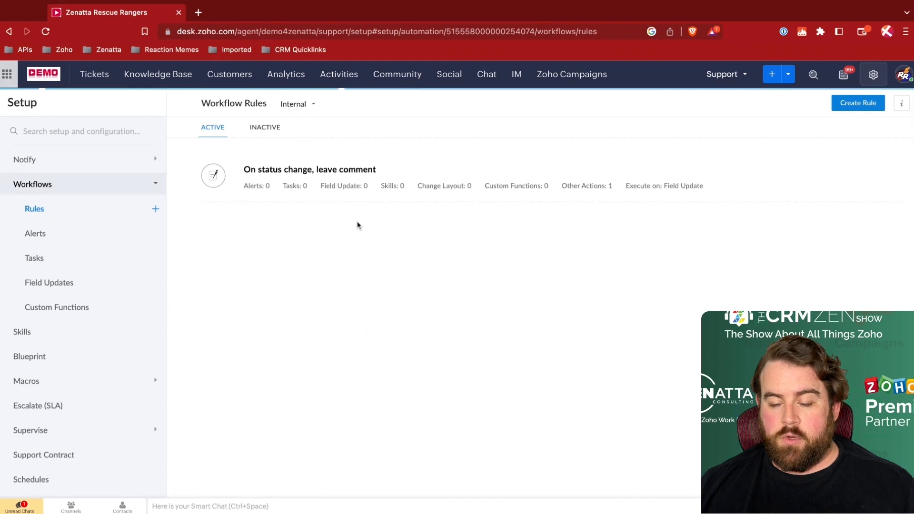
click(259, 128)
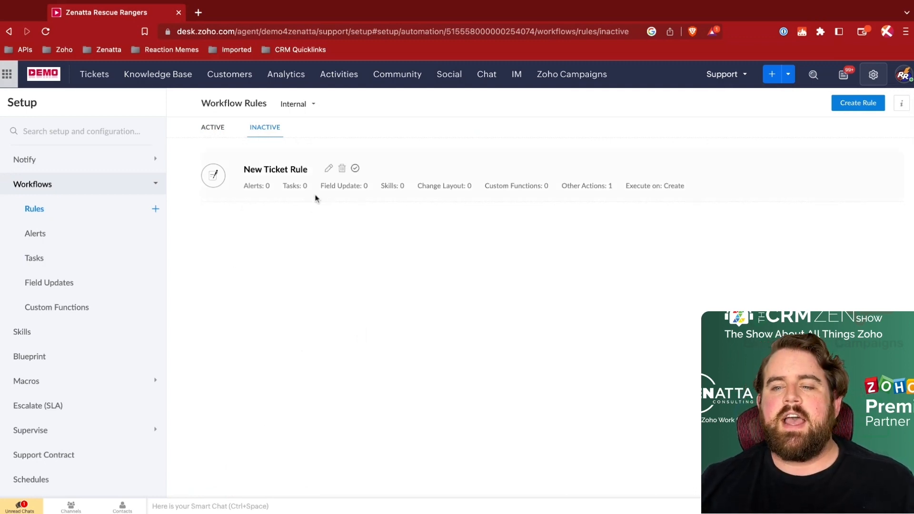
click(211, 130)
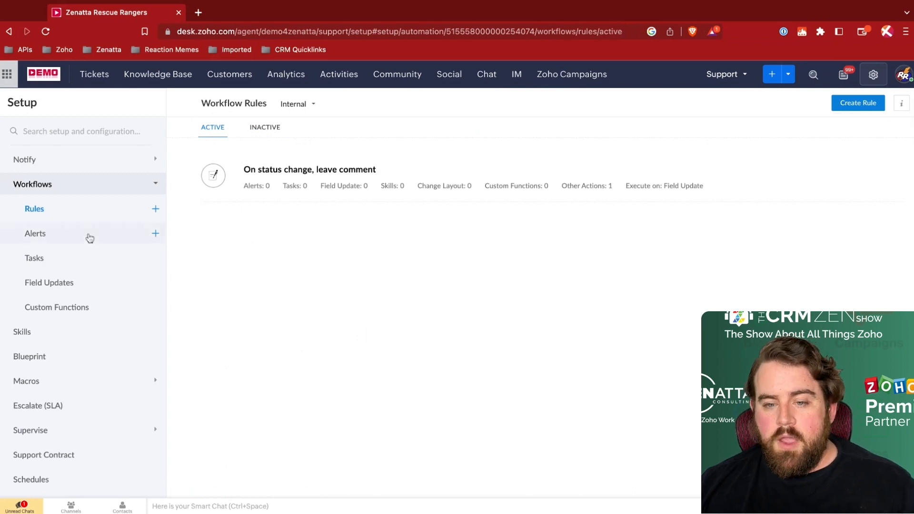
Step: Open the Skills setup page and check its skills list
click(63, 335)
scroll(76, 324, down, 3)
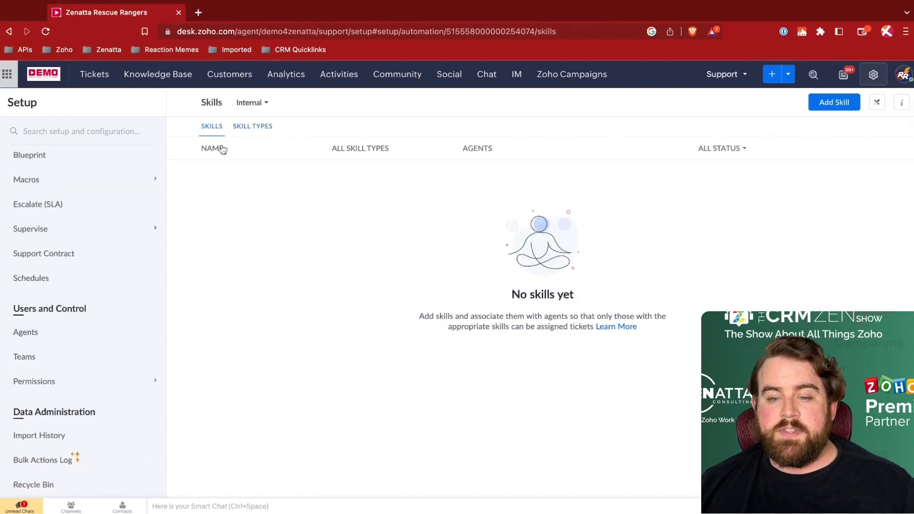
scroll(65, 165, up, 2)
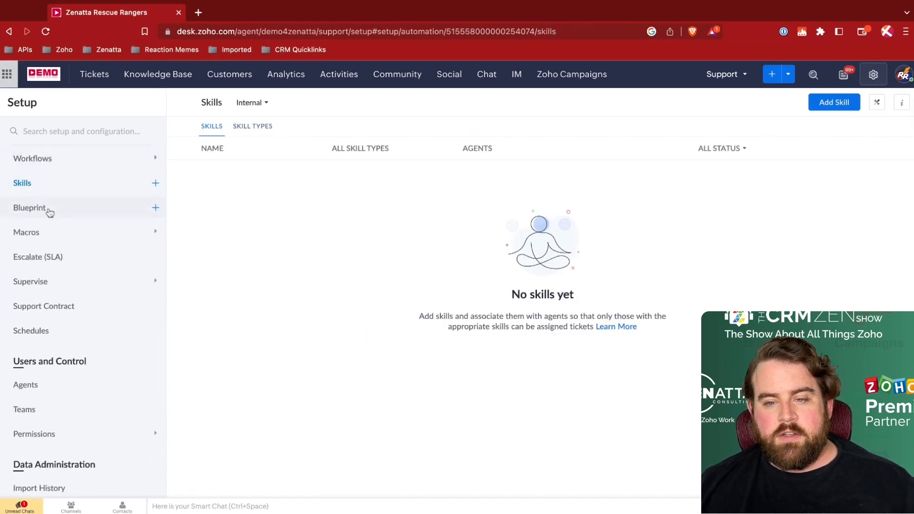
Step: Preview Blueprint's sample transitions in the ticket and setup views, and run the Start Blueprint Onboarding transition in the sample ticket
click(49, 211)
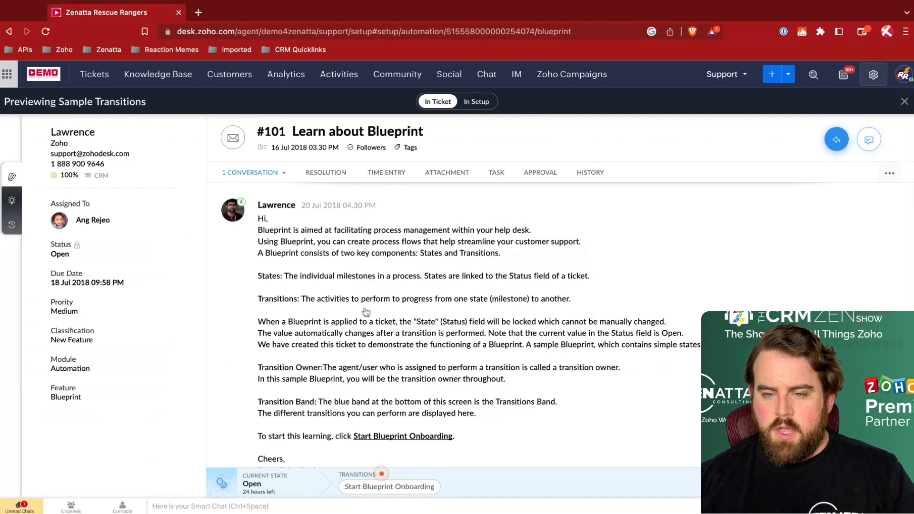
scroll(364, 311, down, 1)
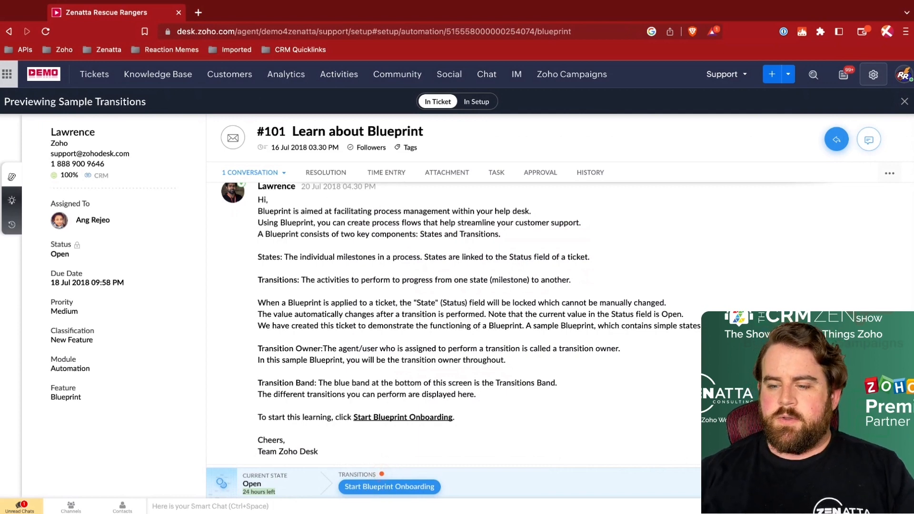
mouse_move(382, 476)
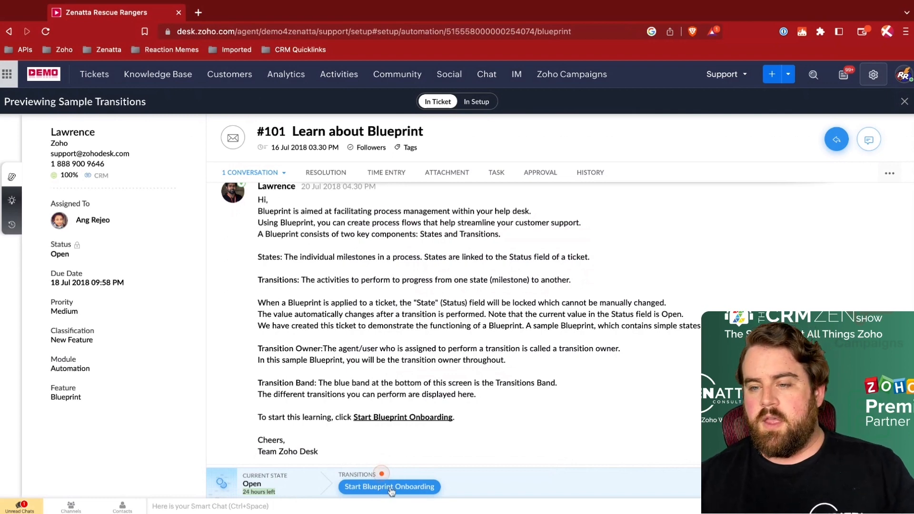
click(475, 104)
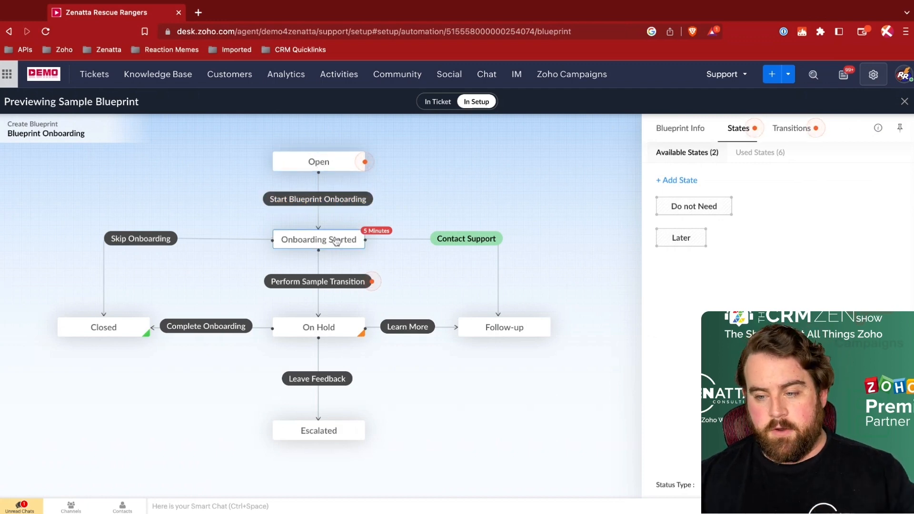
click(438, 102)
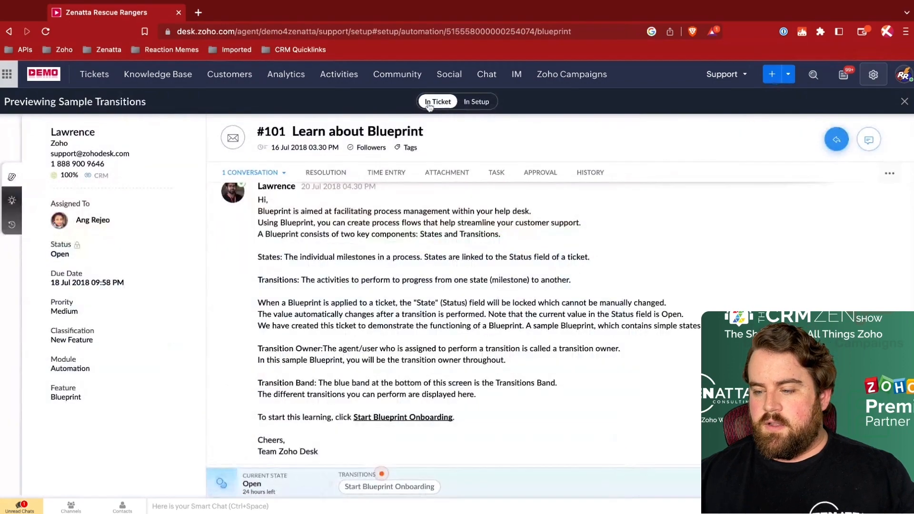
click(381, 488)
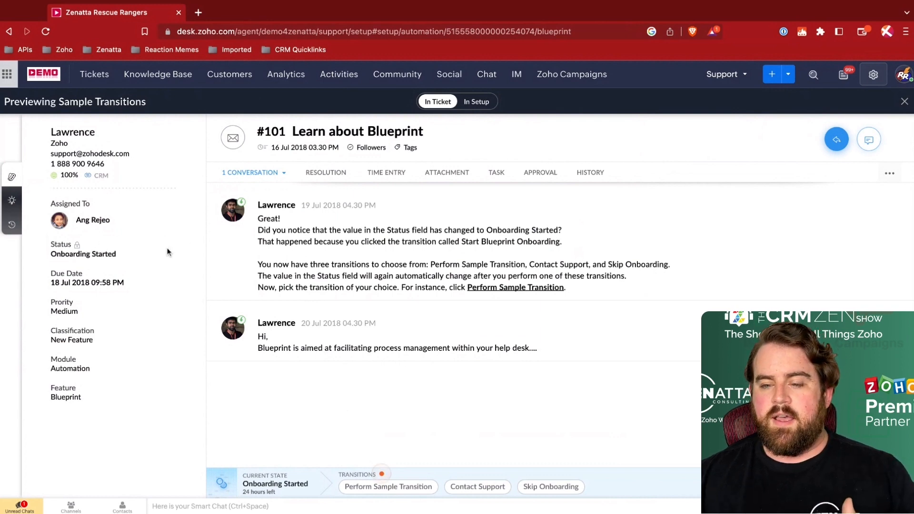
Step: Examine the before, during and after settings of the Start Blueprint Onboarding transition in the sample blueprint, and close the preview
click(470, 106)
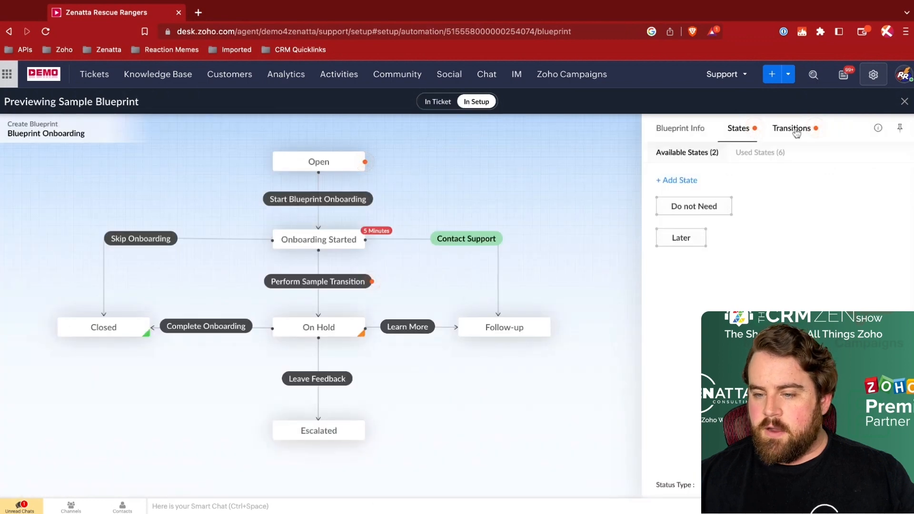
click(302, 202)
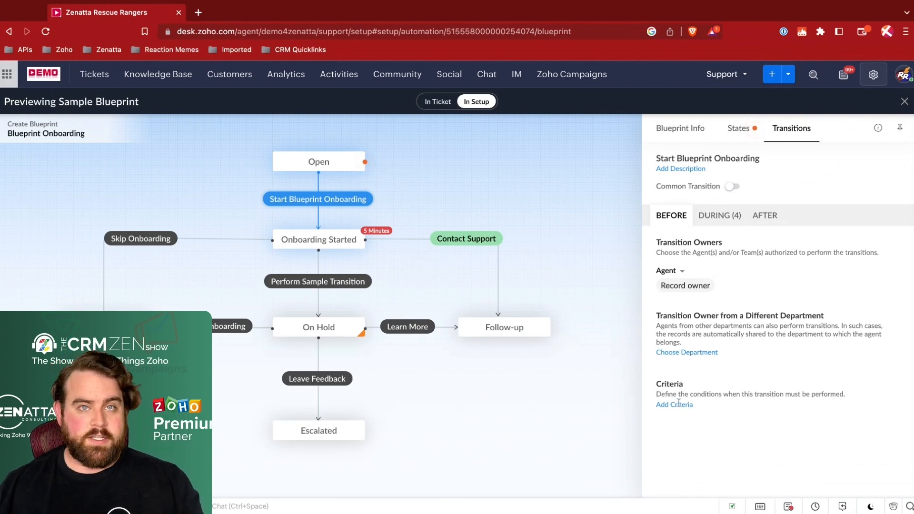
click(719, 217)
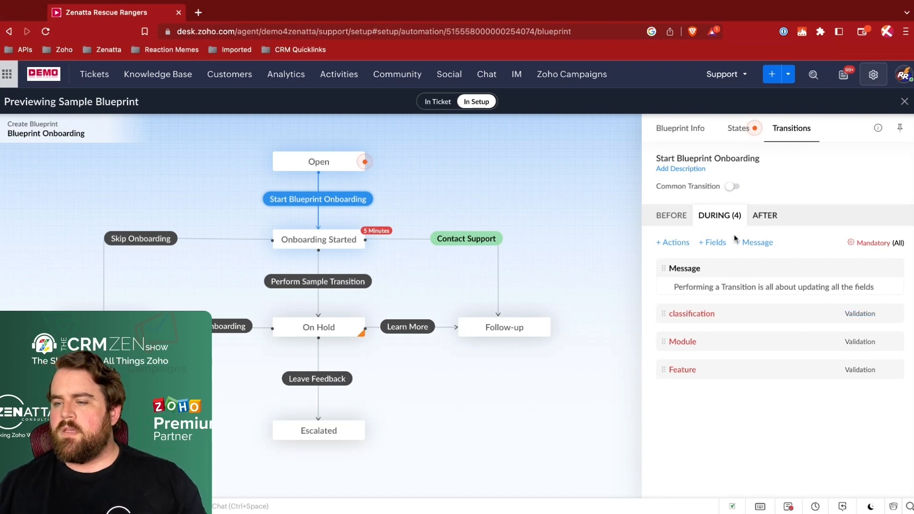
click(764, 224)
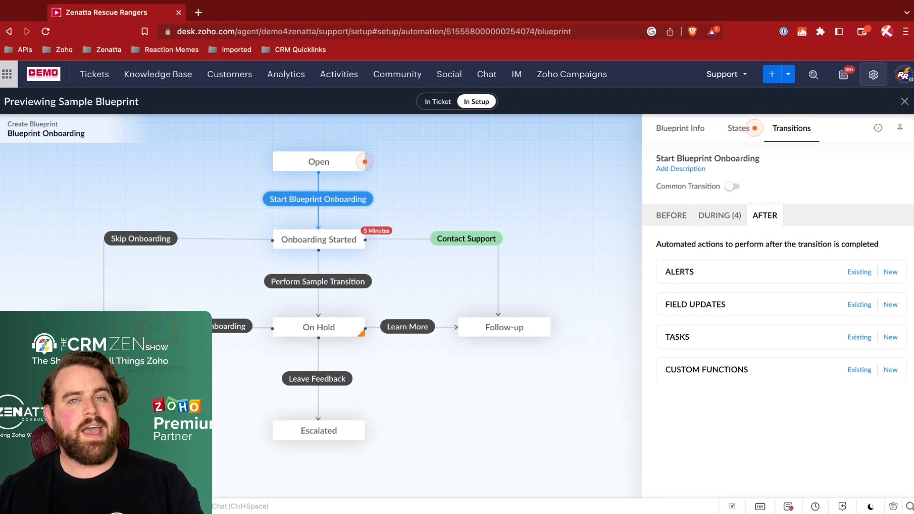
click(905, 102)
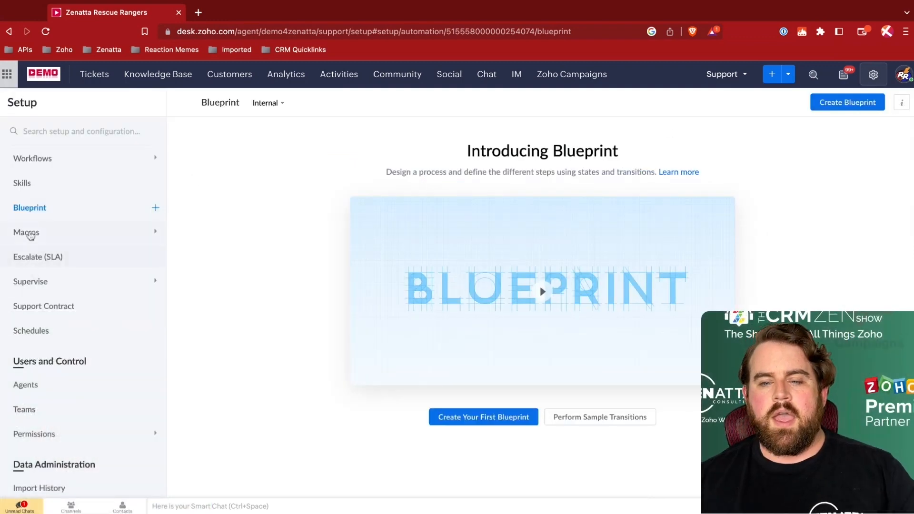
Step: Start a new active macro rule named My Macro and continue to its actions
click(28, 240)
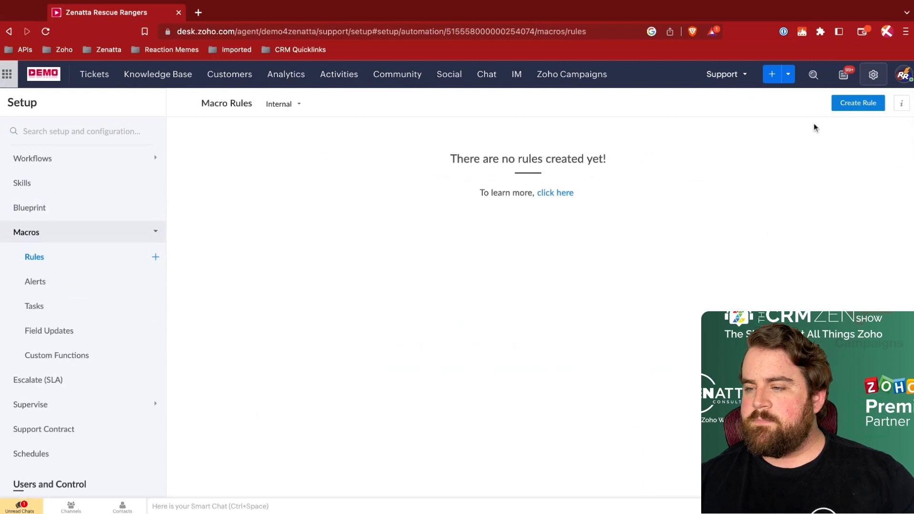
click(851, 106)
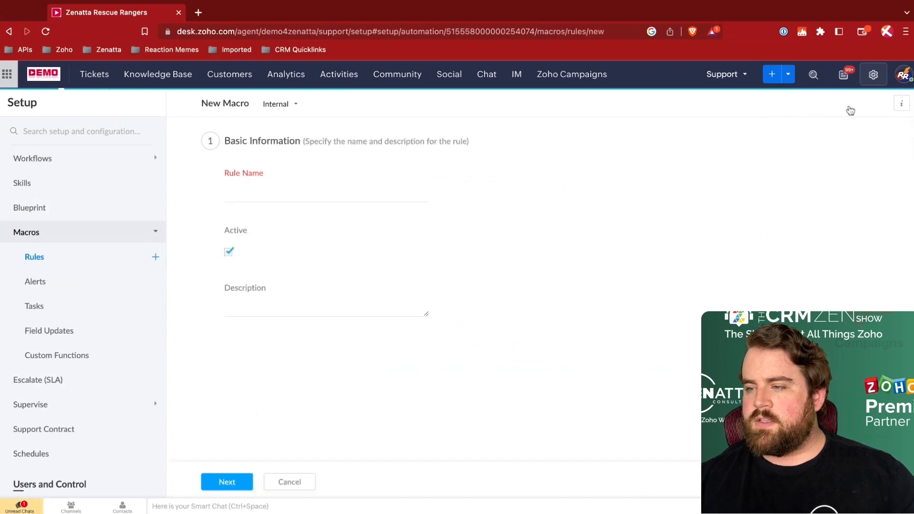
click(239, 191)
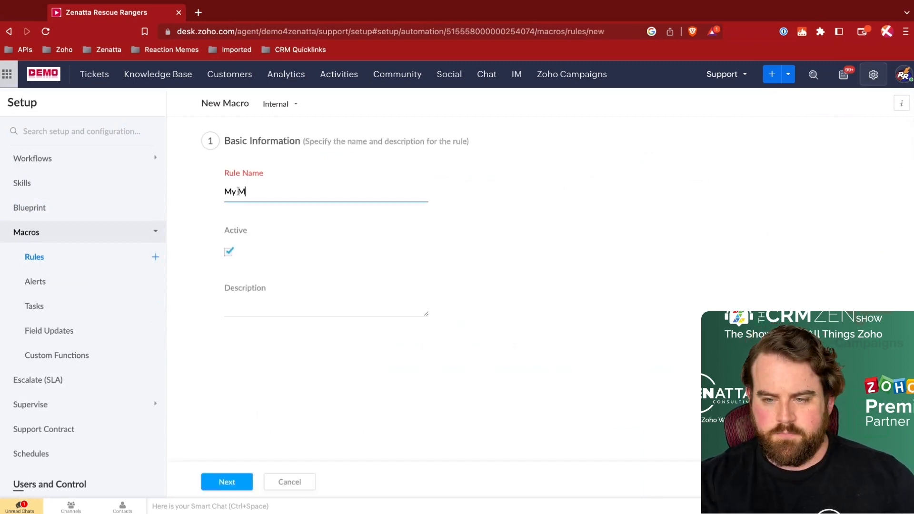
click(223, 486)
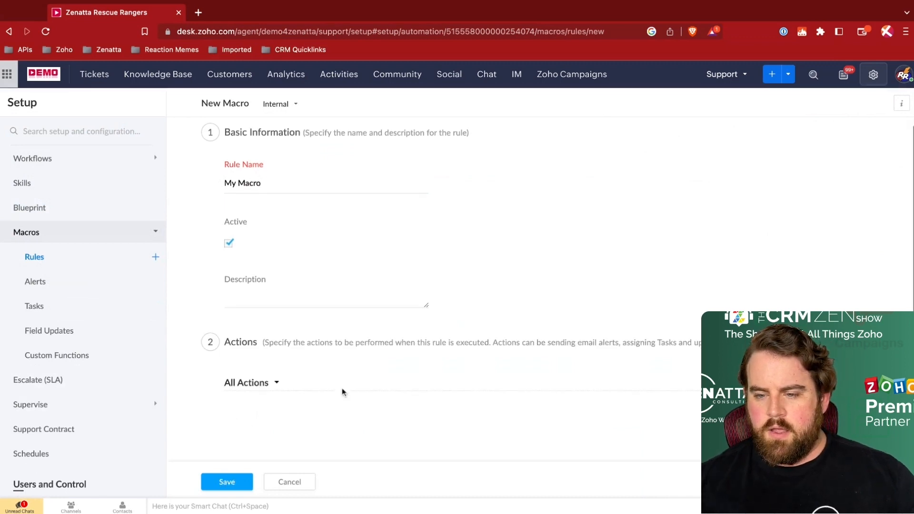
scroll(343, 389, down, 2)
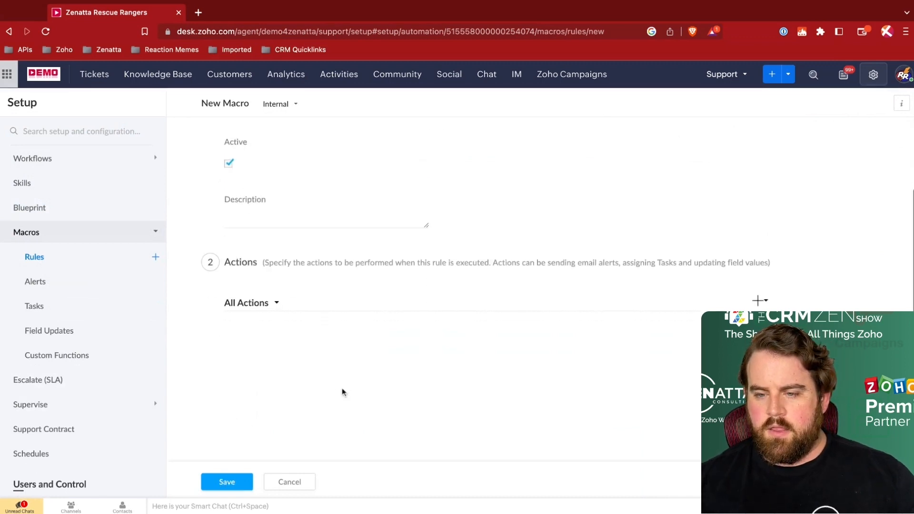
Step: Examine the action types available for the macro, including alerts, field updates, tasks and custom functions
click(758, 302)
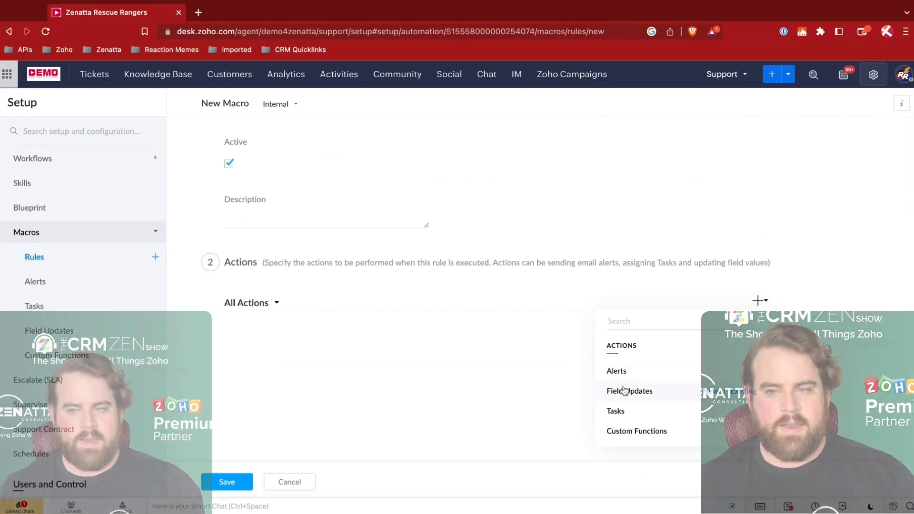
mouse_move(638, 436)
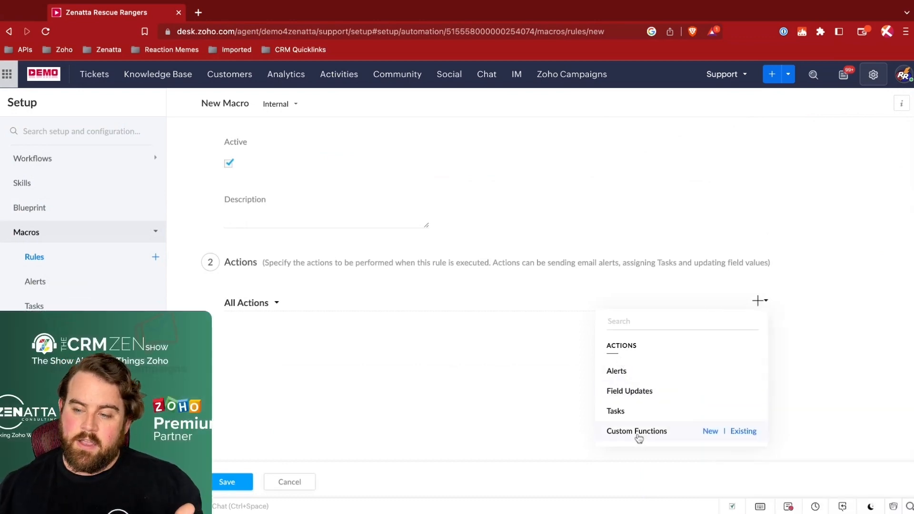
mouse_move(625, 398)
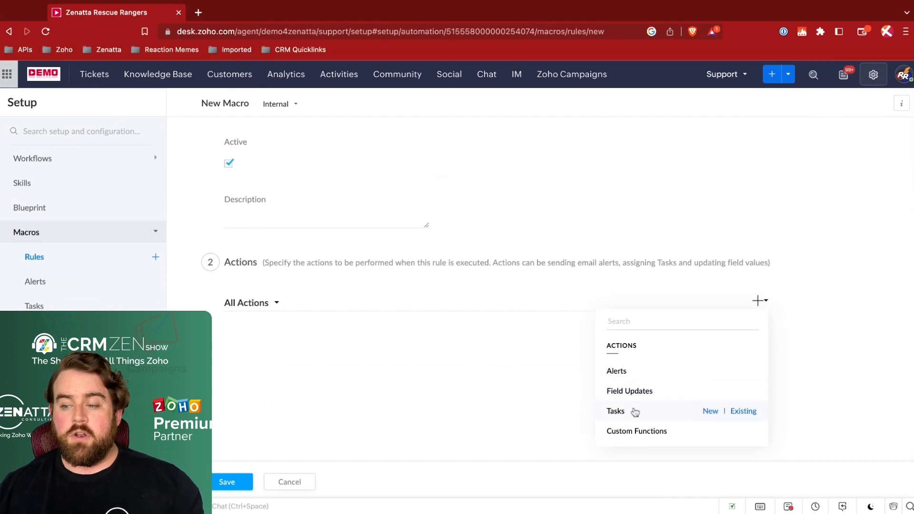
mouse_move(668, 435)
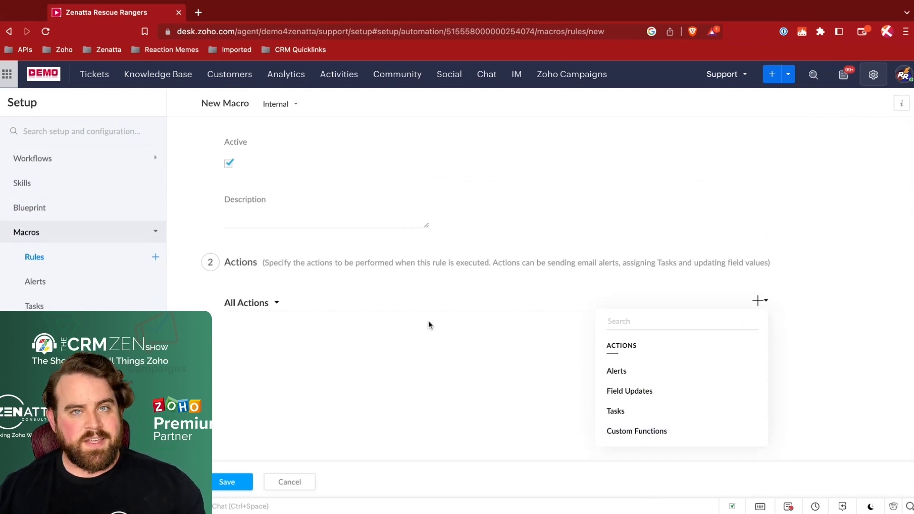
click(533, 340)
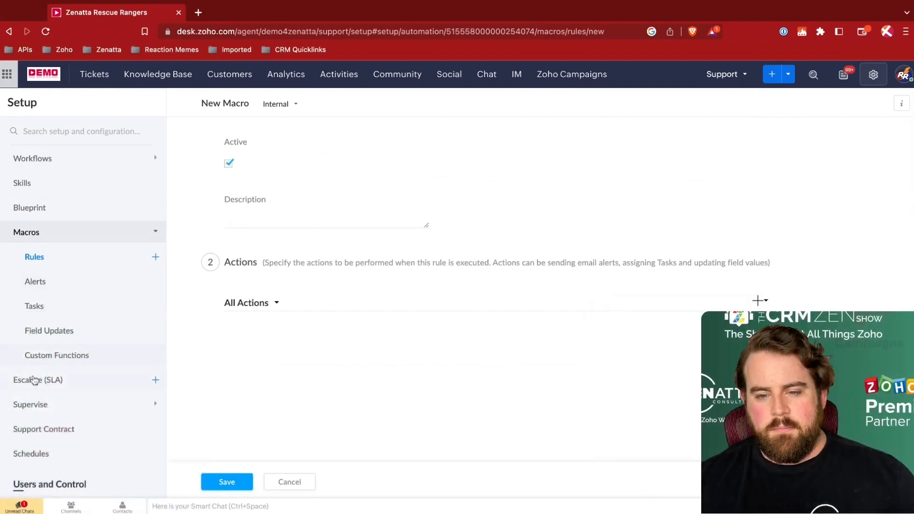
Step: Review the execution trigger and targets of the Priority based SLAs, and return to the list of service level agreements
click(33, 379)
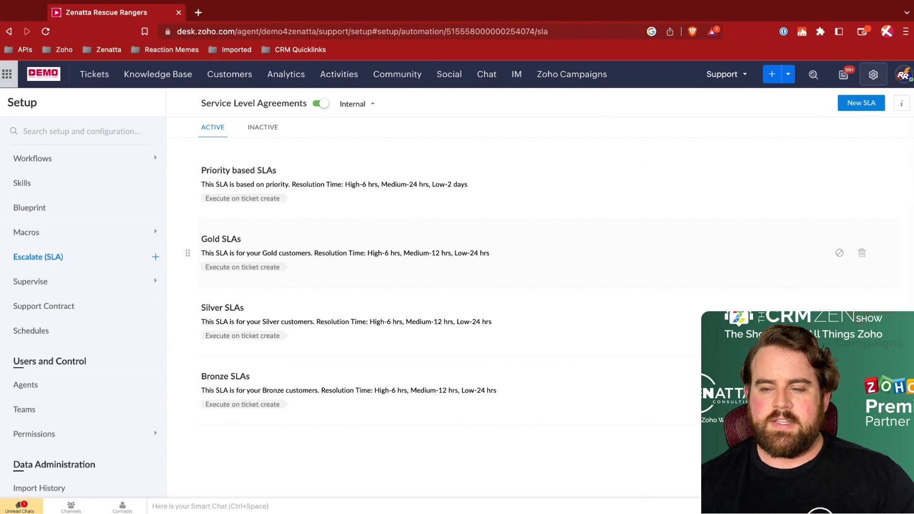
click(312, 201)
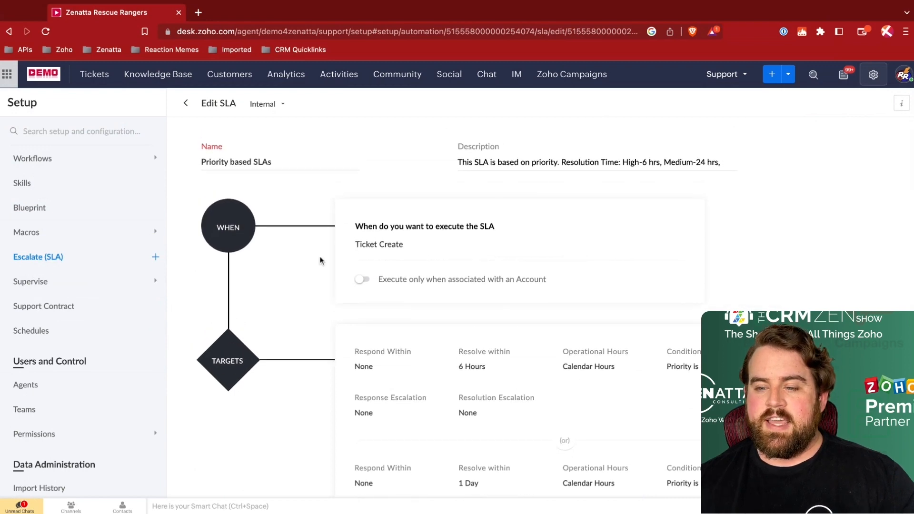
scroll(307, 271, down, 2)
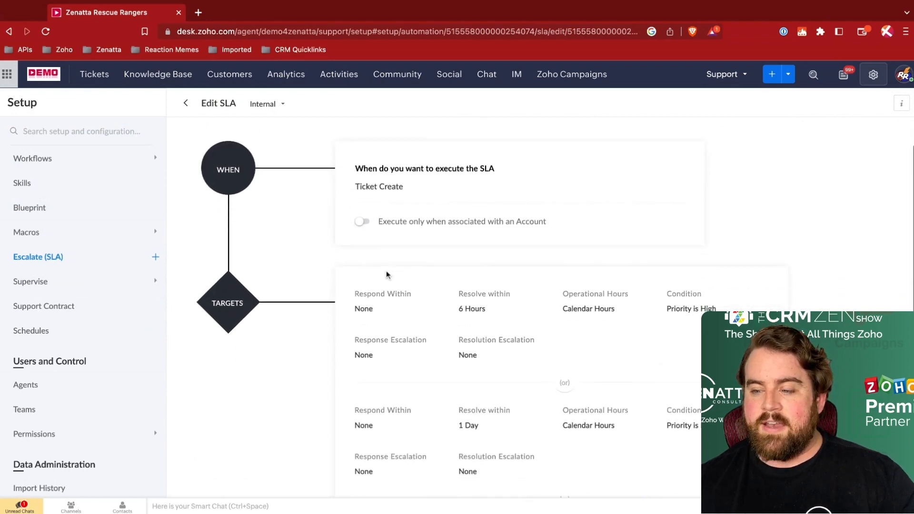
scroll(696, 312, down, 2)
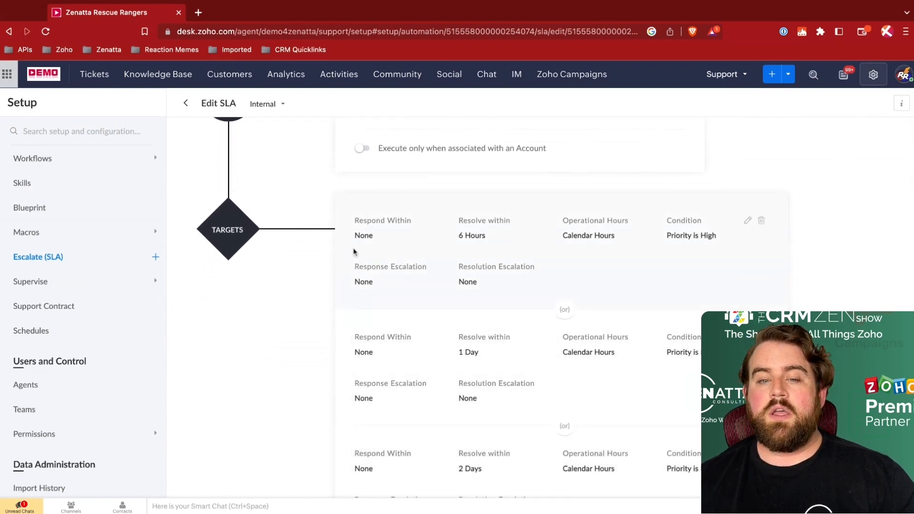
scroll(357, 250, down, 1)
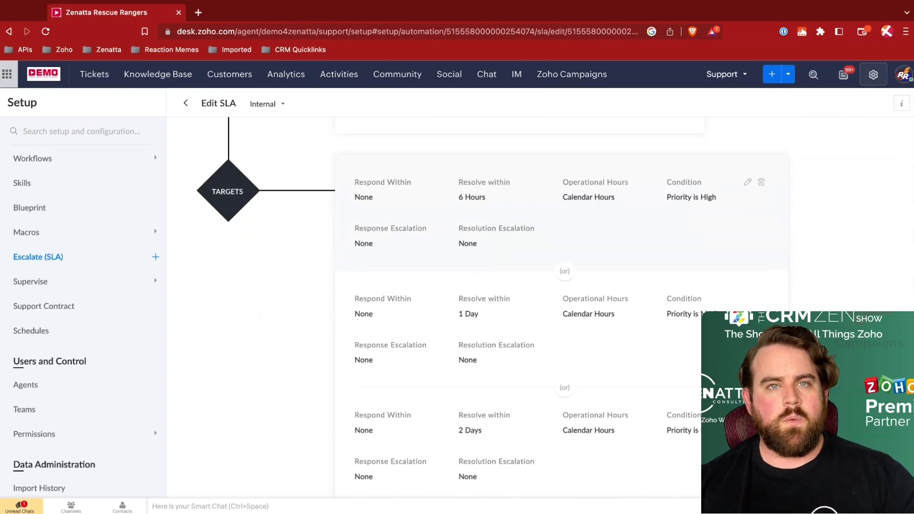
click(186, 104)
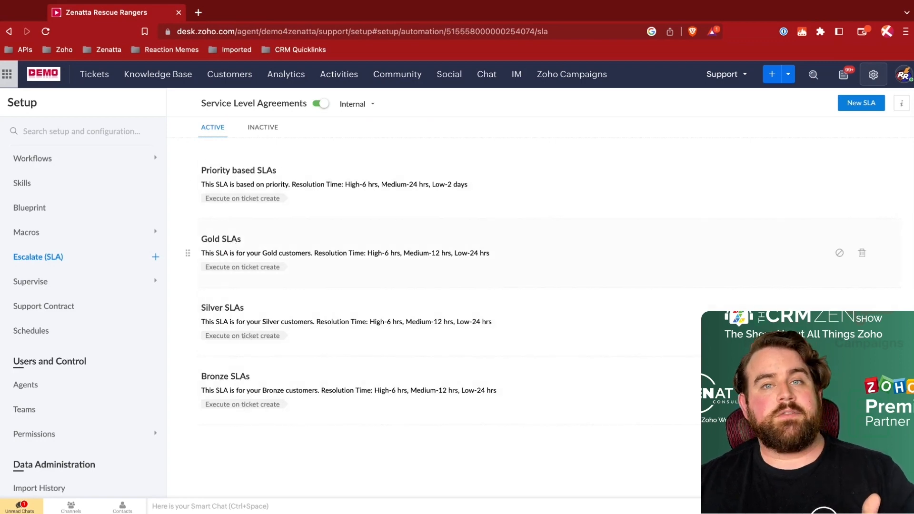
Step: Open the Gold SLAs agreement and review its execution trigger and the resolution targets for each ticket priority
click(221, 238)
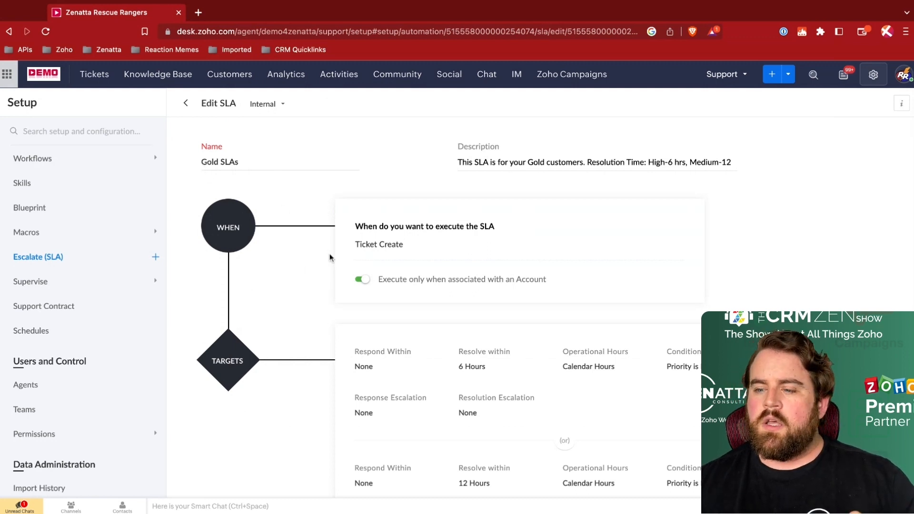
scroll(329, 269, down, 1)
scroll(328, 271, down, 4)
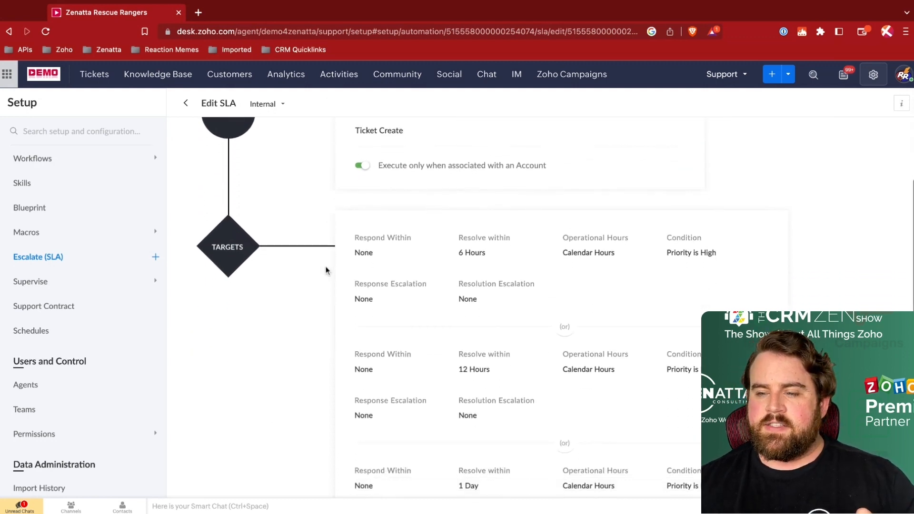
scroll(336, 262, down, 3)
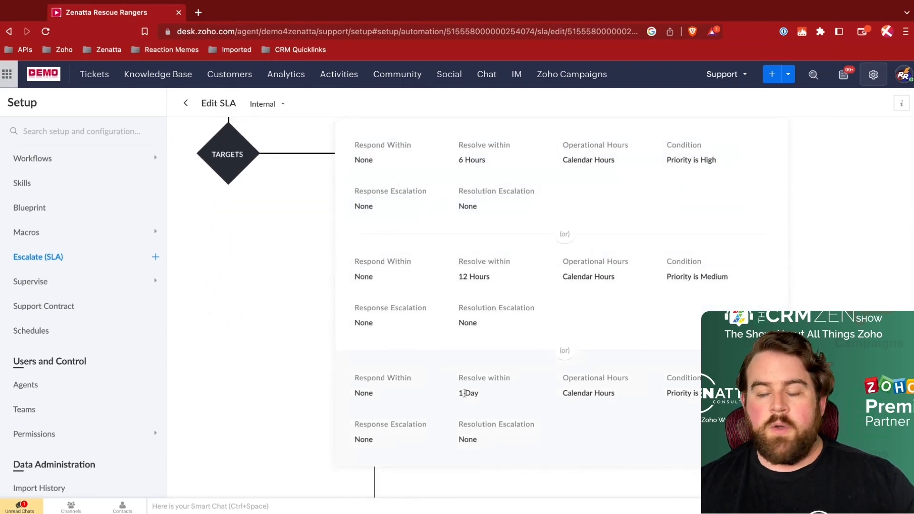
scroll(316, 359, down, 2)
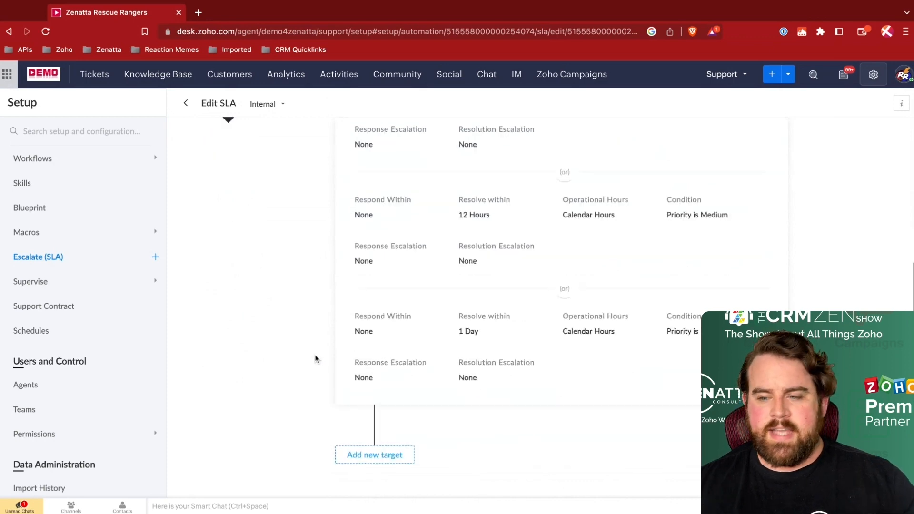
scroll(315, 359, down, 2)
scroll(316, 358, up, 5)
scroll(315, 359, down, 5)
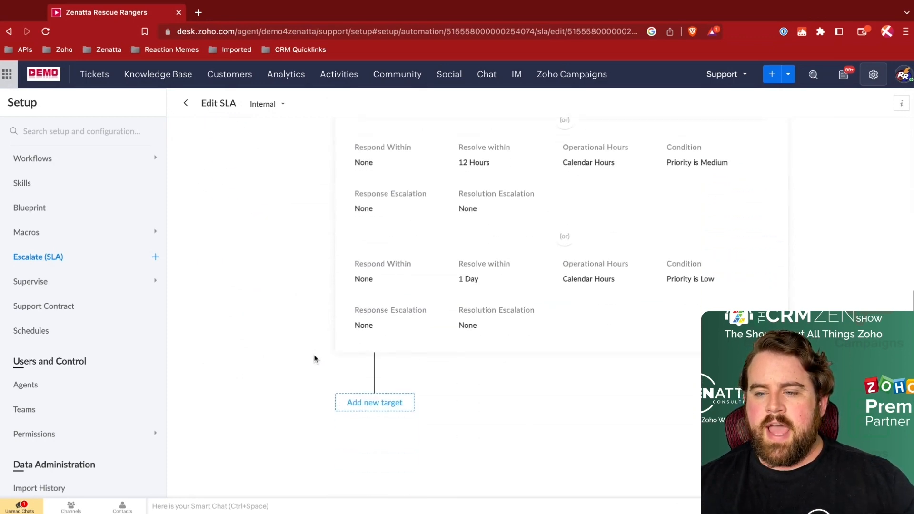
Step: Start a new target in the Gold SLAs and review the fields available for its conditions
click(366, 396)
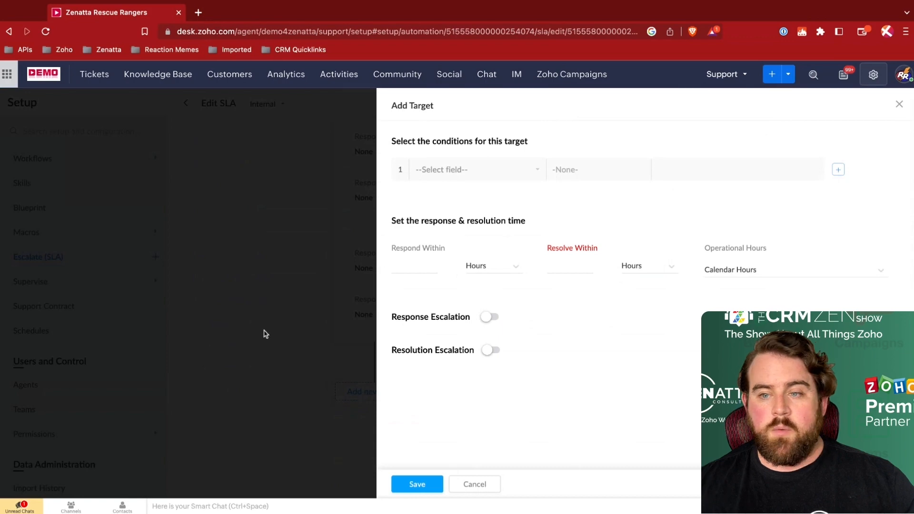
click(463, 172)
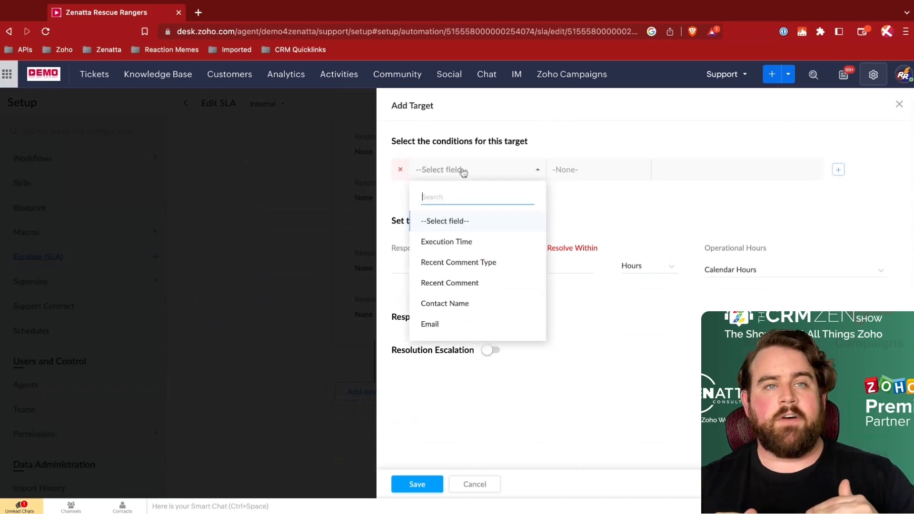
scroll(464, 272, down, 3)
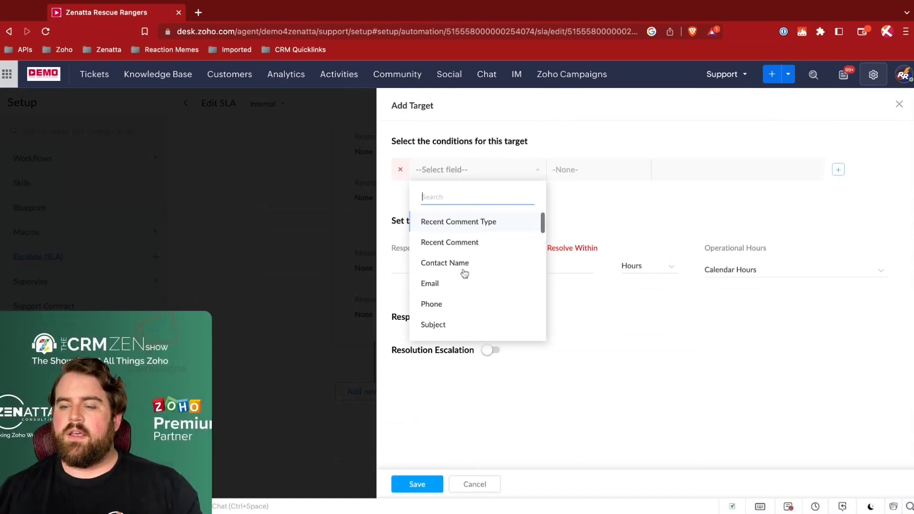
click(628, 218)
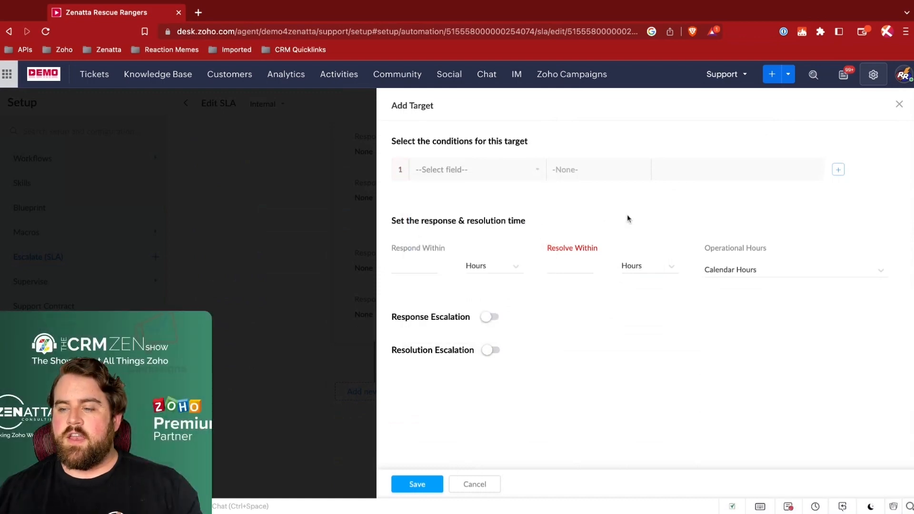
Step: Examine the respond-within, resolve-within and operational hours settings of the new target
click(409, 267)
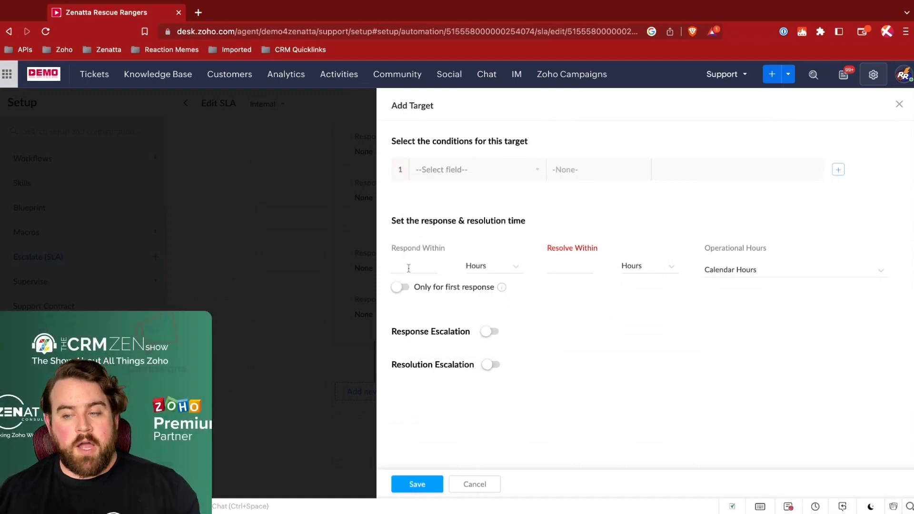
click(576, 264)
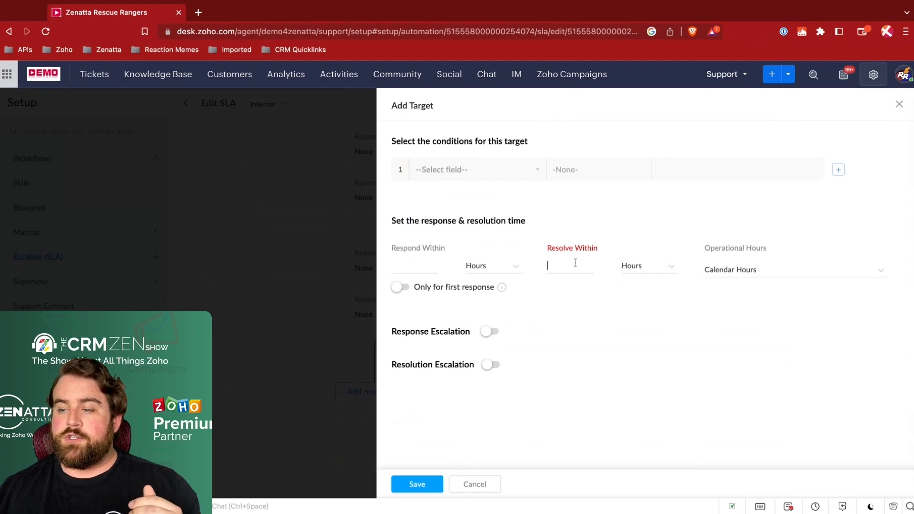
click(755, 275)
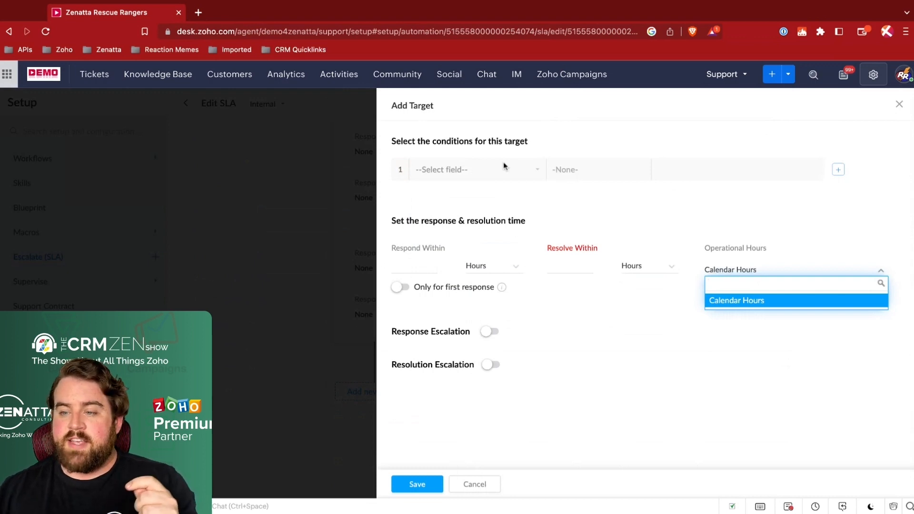
click(491, 173)
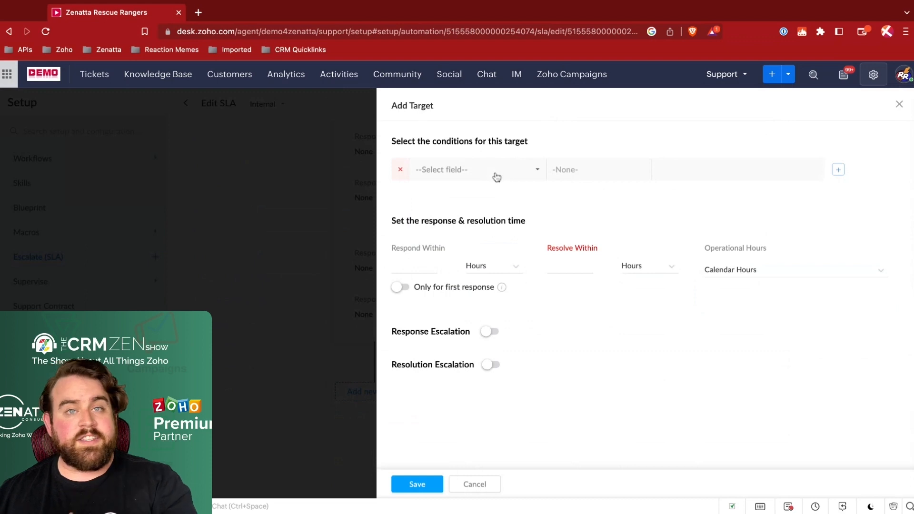
click(728, 272)
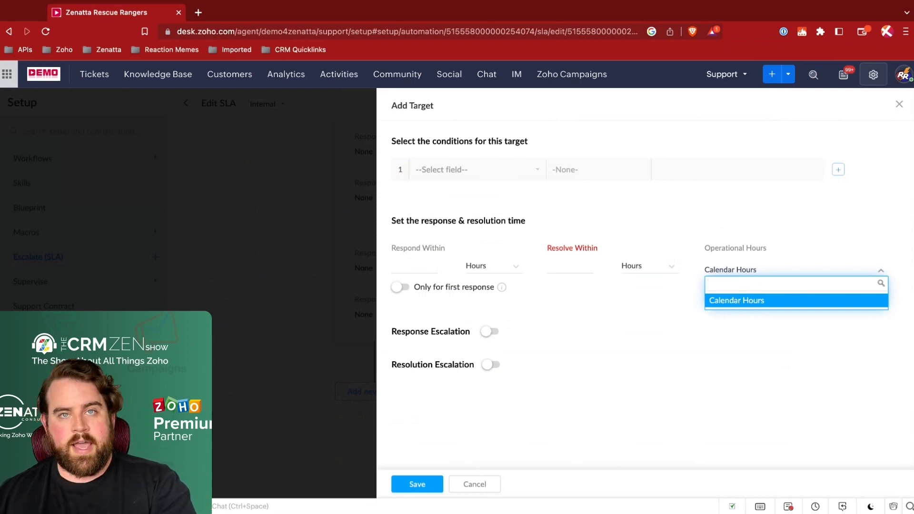
click(526, 213)
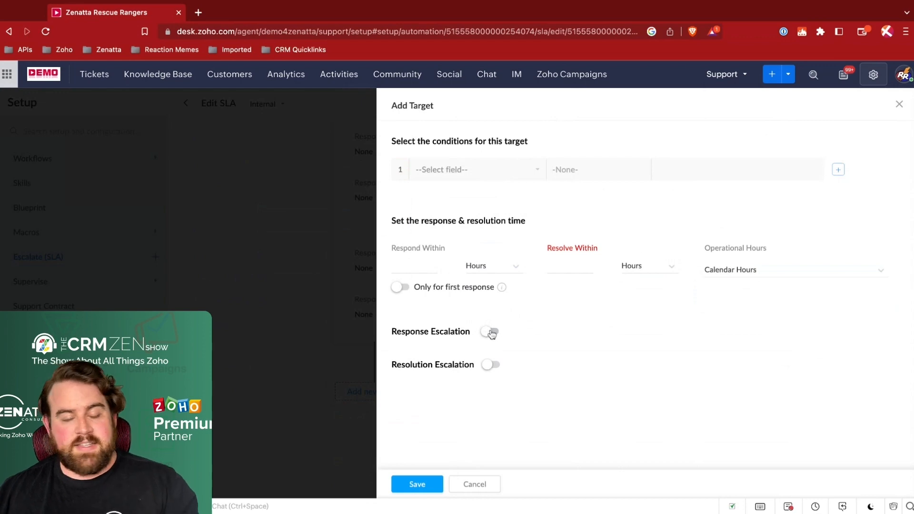
Step: Set the target's resolution time to 5 hours and turn on resolution escalation
click(491, 370)
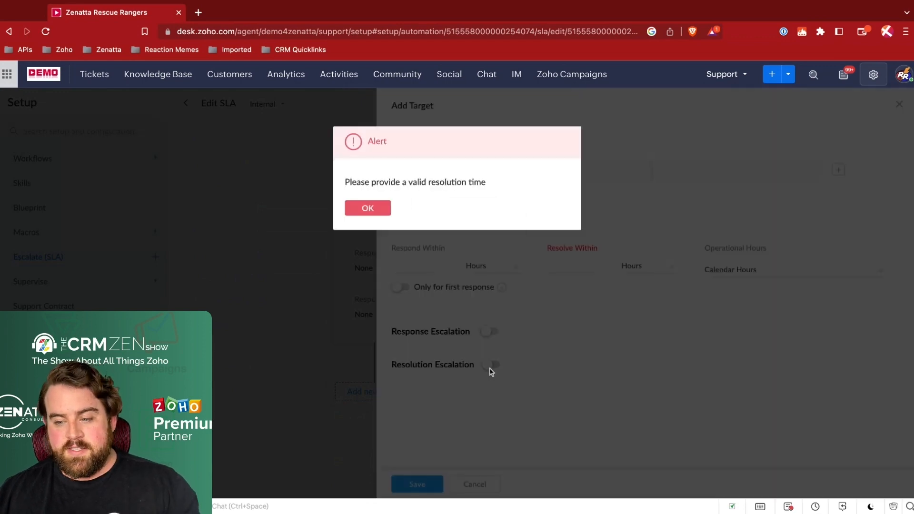
click(367, 210)
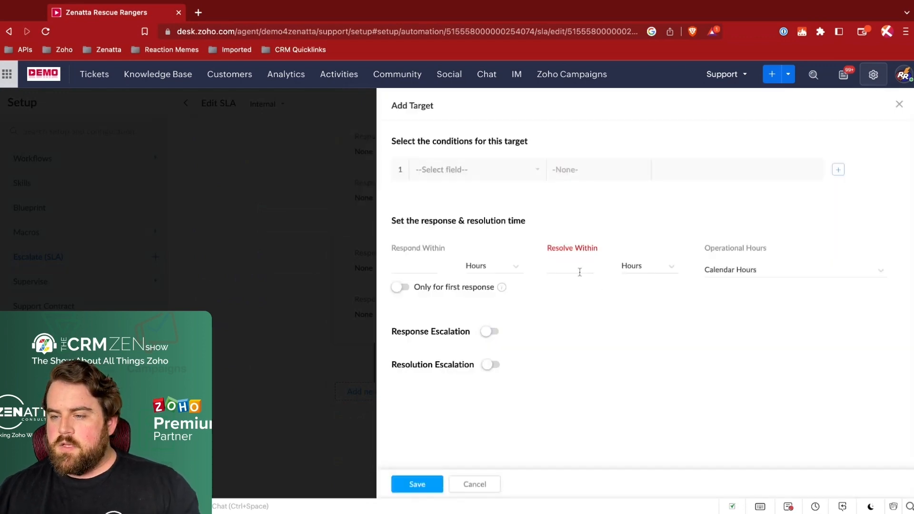
text(5)
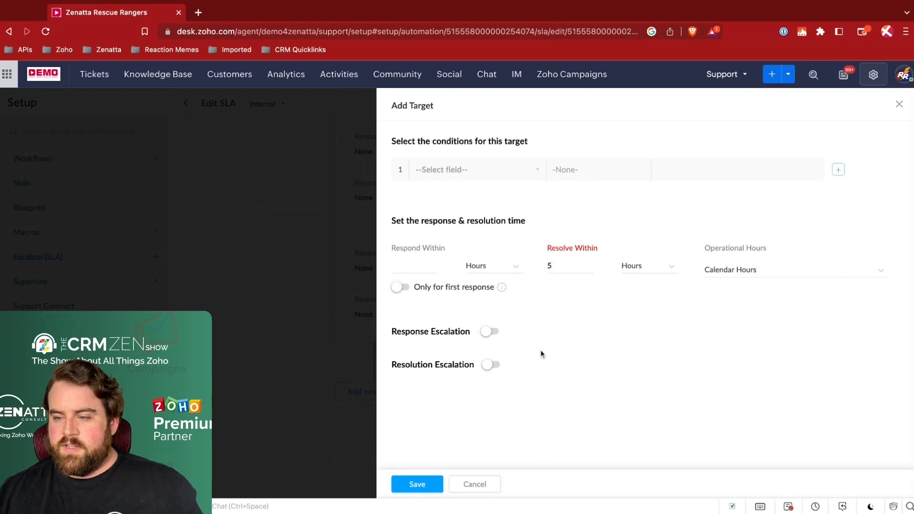
click(490, 365)
scroll(515, 364, down, 5)
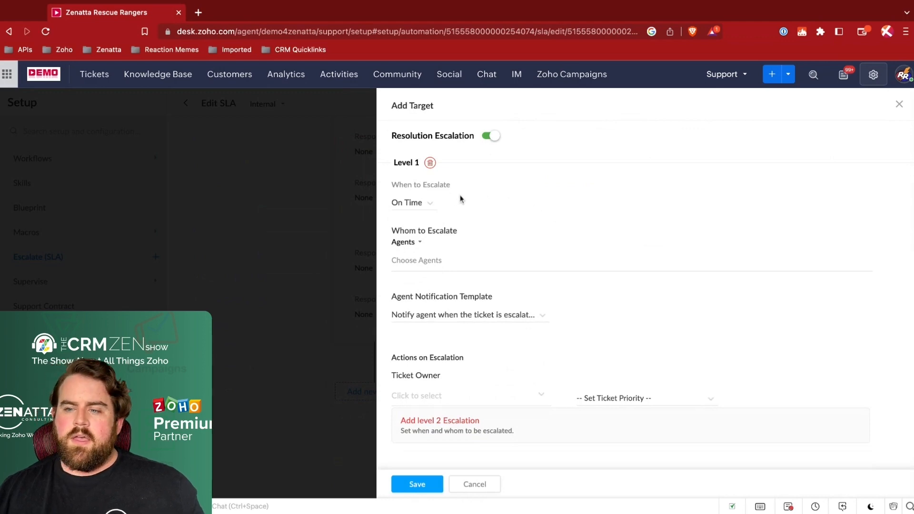
Step: Set the level 1 resolution escalation to occur 30 minutes before the resolution deadline
click(420, 205)
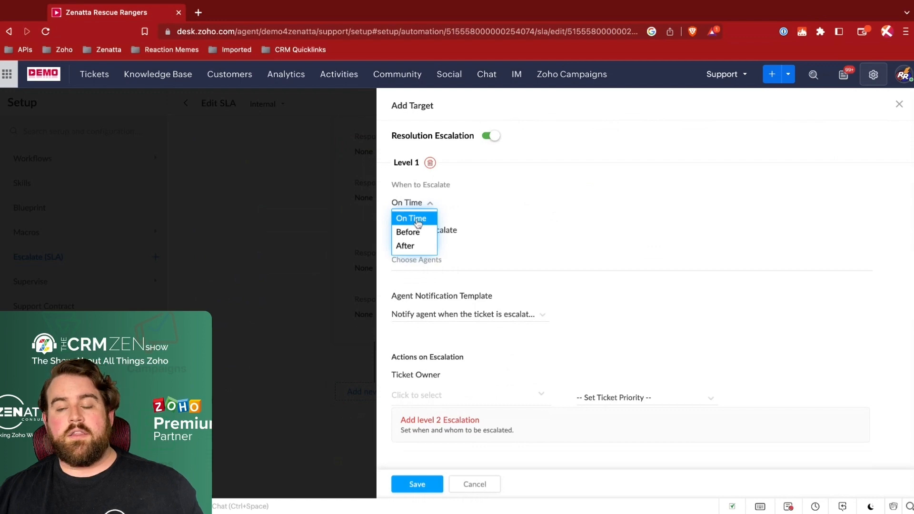
click(517, 224)
scroll(529, 222, up, 4)
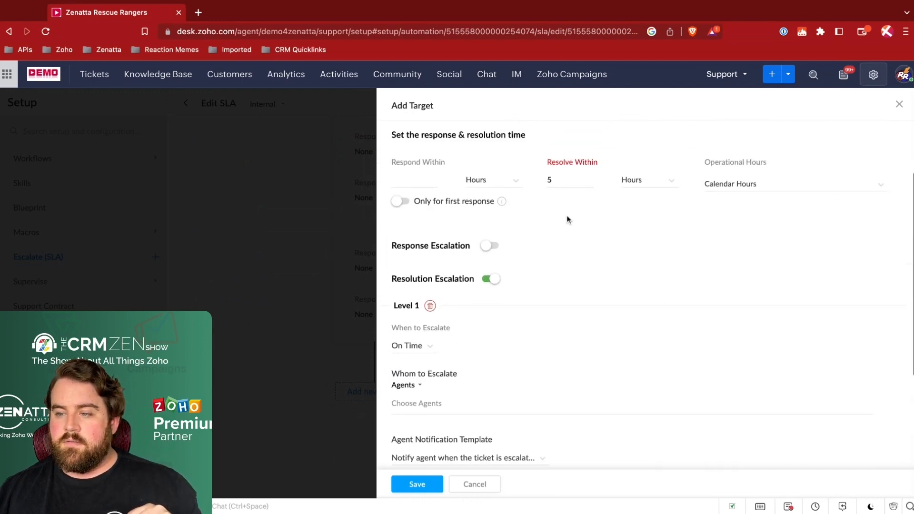
scroll(510, 321, down, 1)
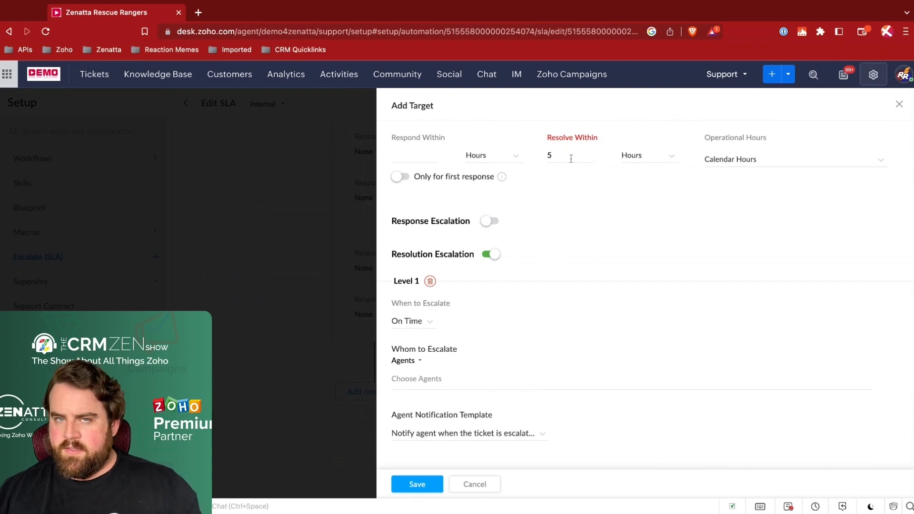
scroll(559, 243, down, 1)
click(428, 293)
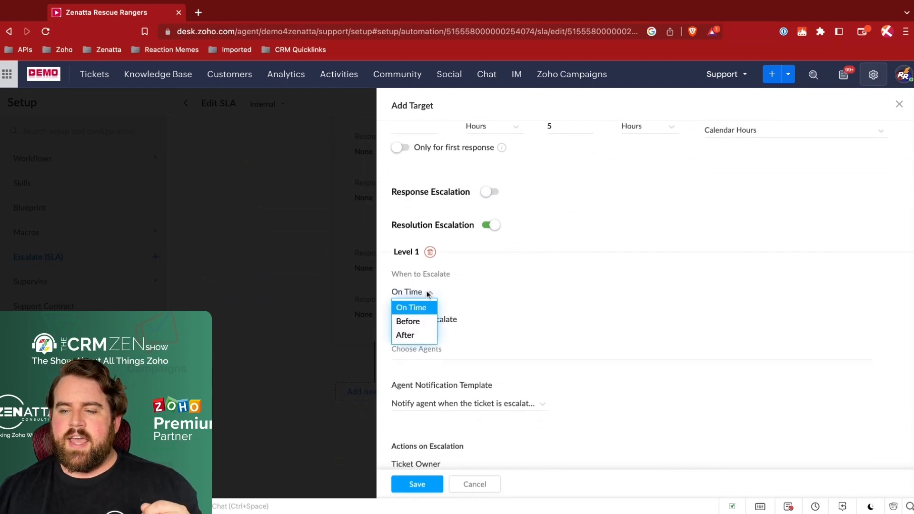
click(412, 321)
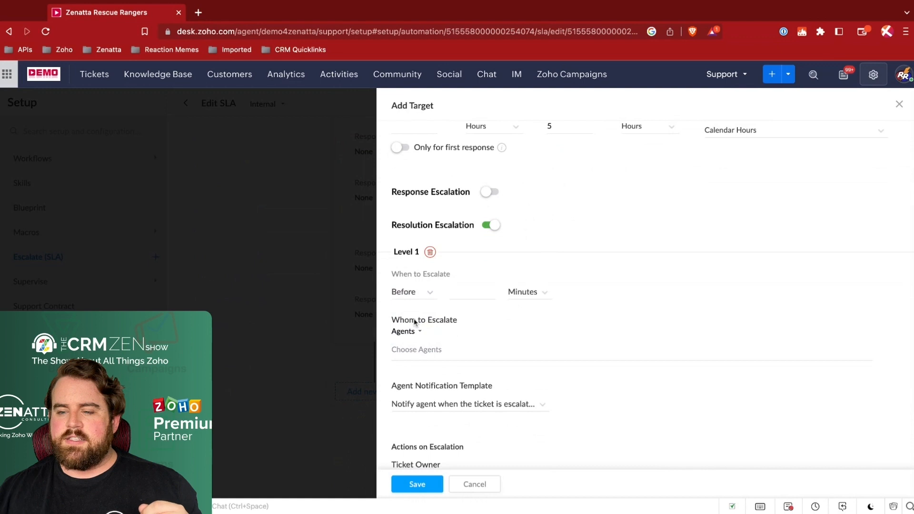
click(474, 292)
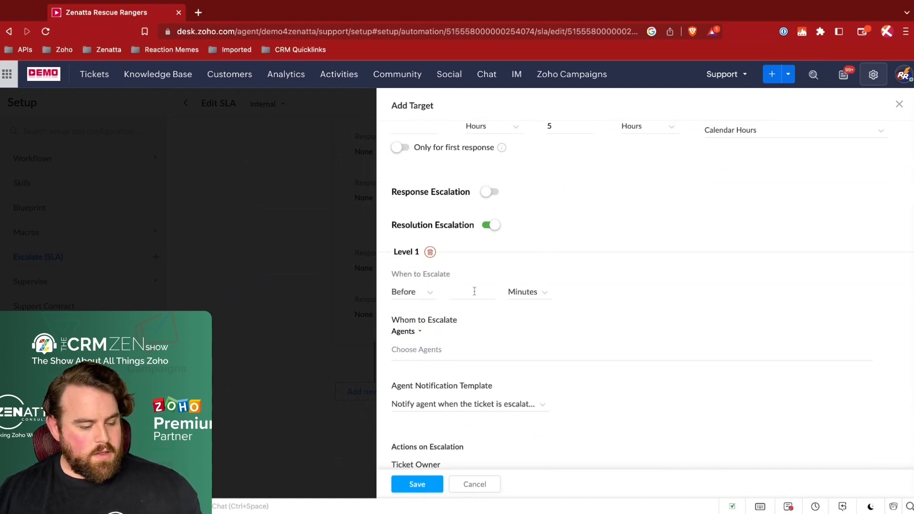
text(30)
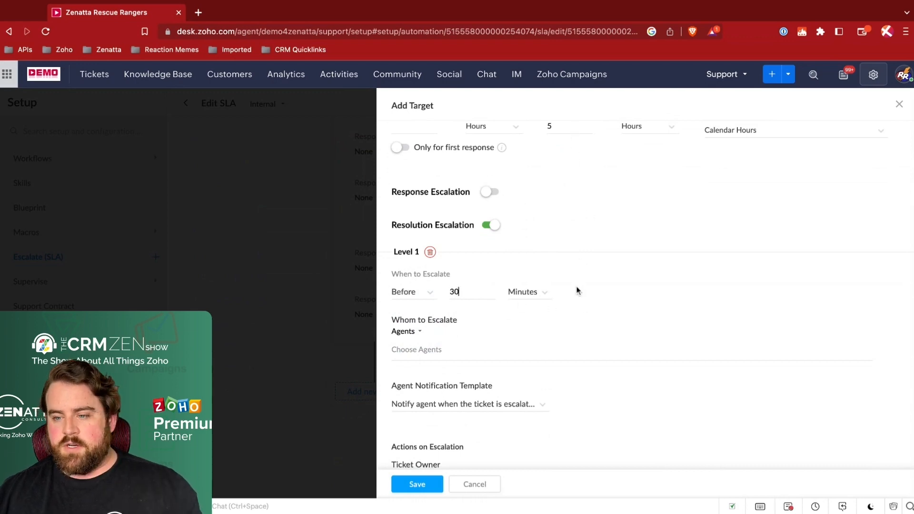
Step: Review the recipient types and agent notification templates available for the level 1 escalation
scroll(452, 327, down, 1)
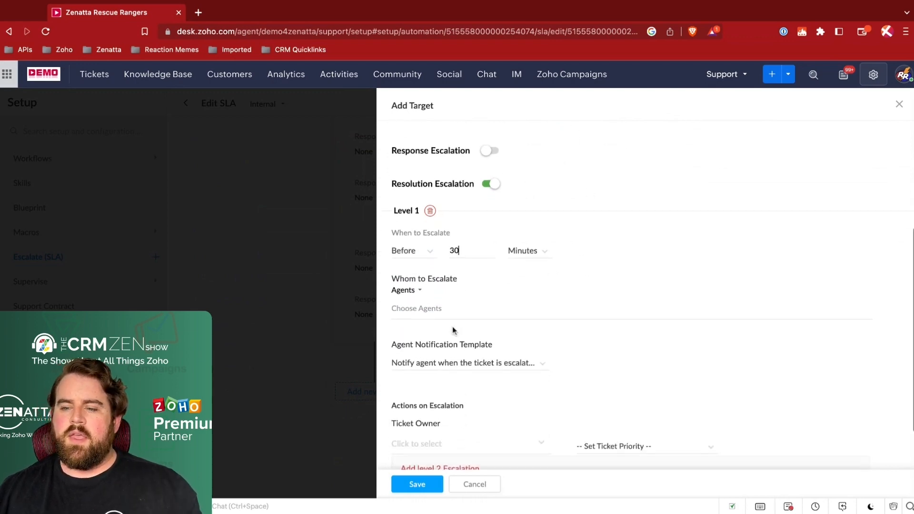
click(414, 290)
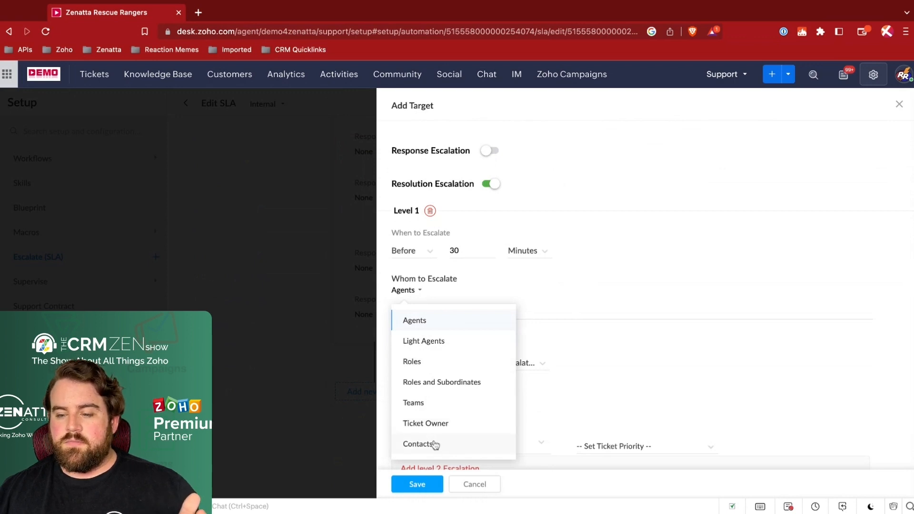
click(530, 290)
scroll(475, 302, down, 2)
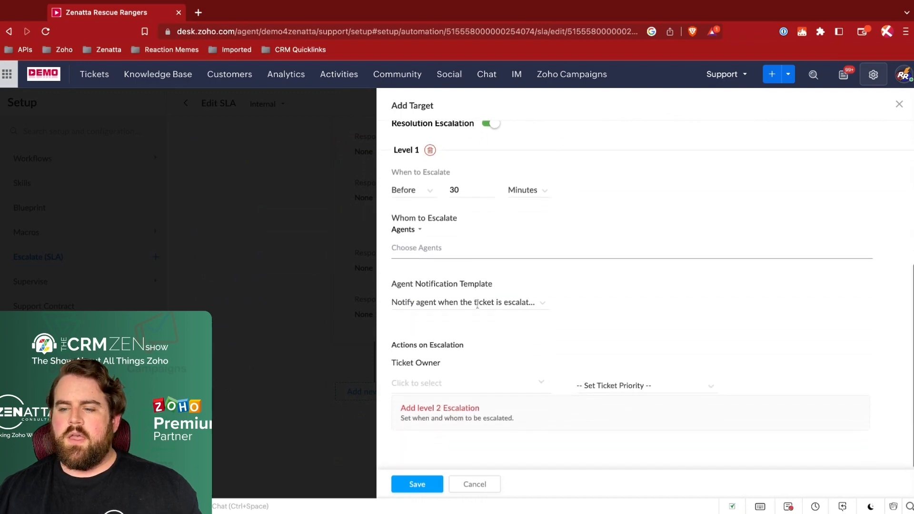
click(446, 300)
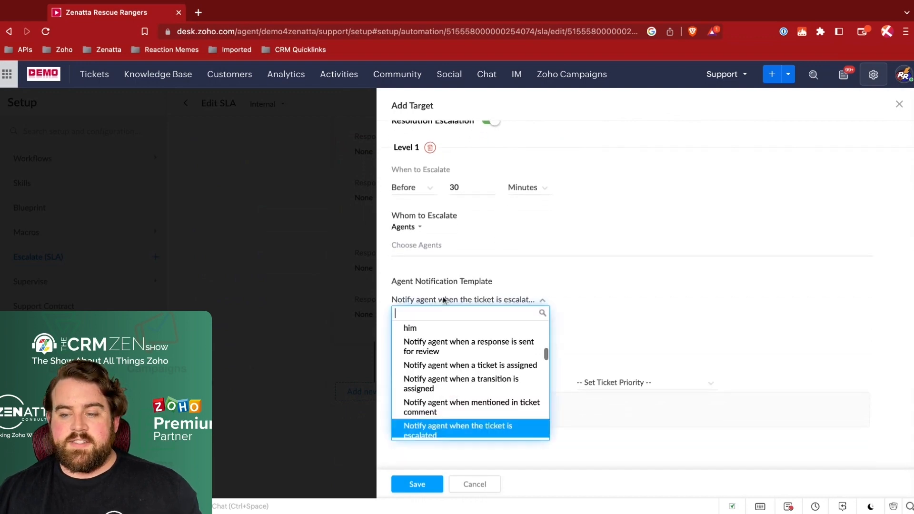
click(452, 431)
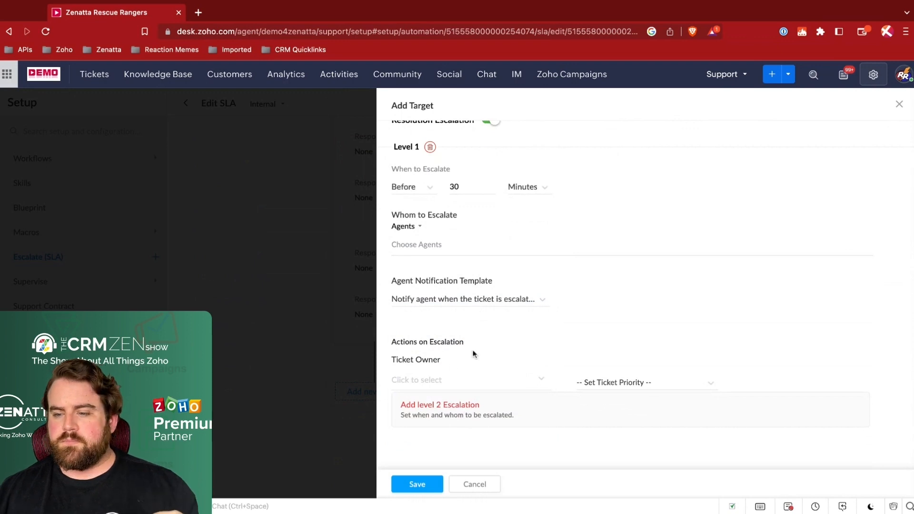
Step: Review the ticket owner and priority choices for the level 1 escalation actions, and add a level 2 escalation
click(500, 383)
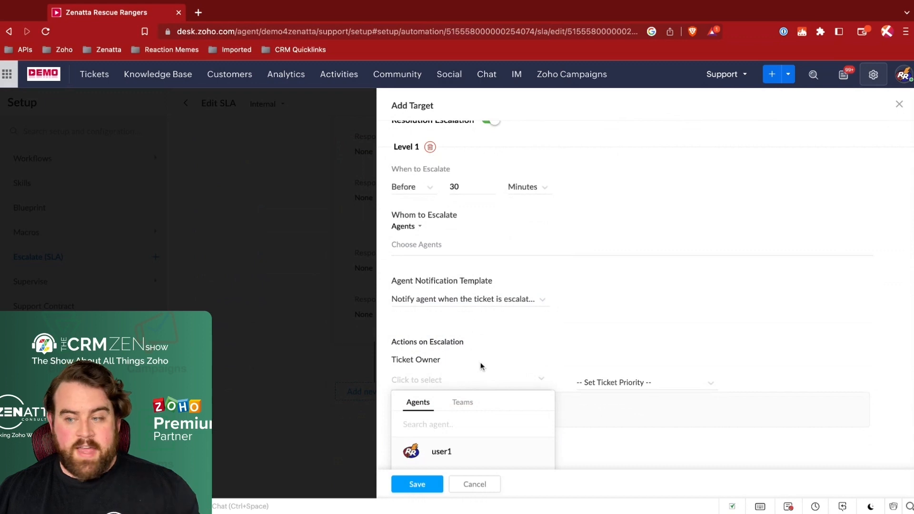
click(609, 385)
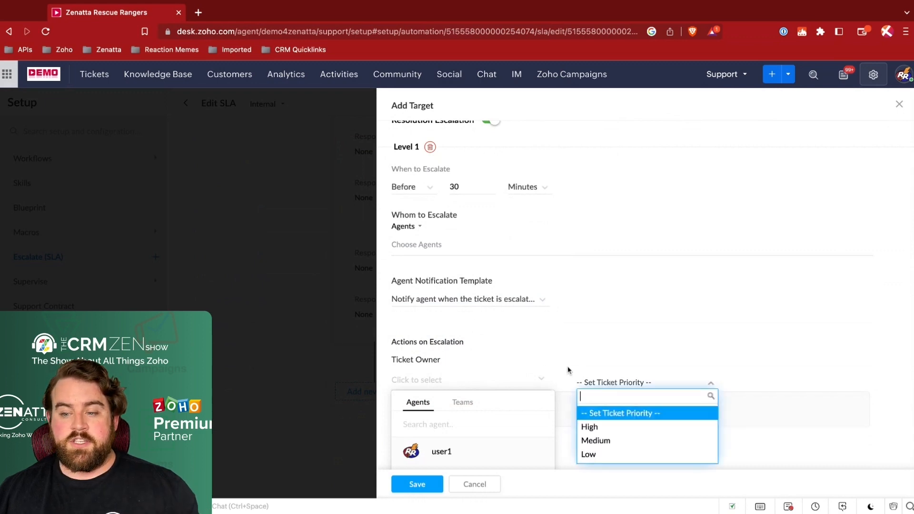
click(515, 352)
click(499, 351)
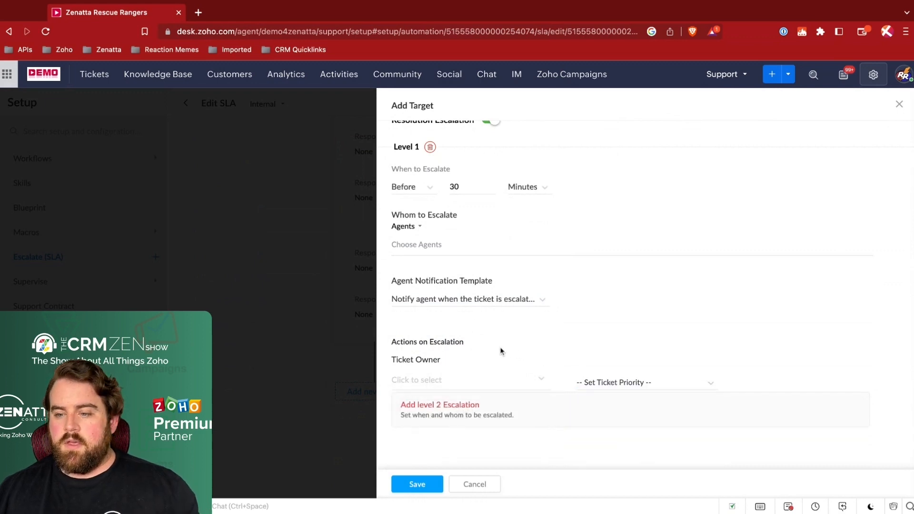
click(452, 410)
scroll(462, 381, down, 3)
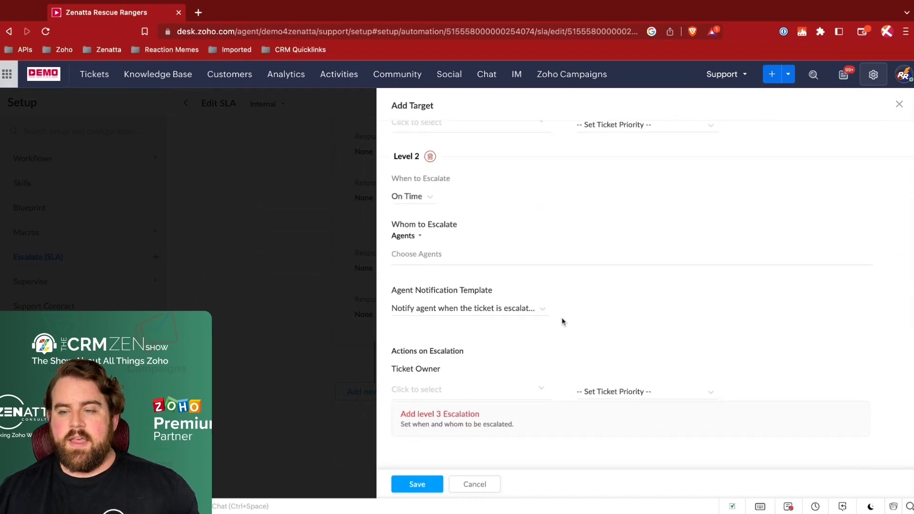
Step: Choose user1 as the agent to escalate to in the level 1 resolution escalation
scroll(562, 317, up, 4)
scroll(562, 317, up, 4)
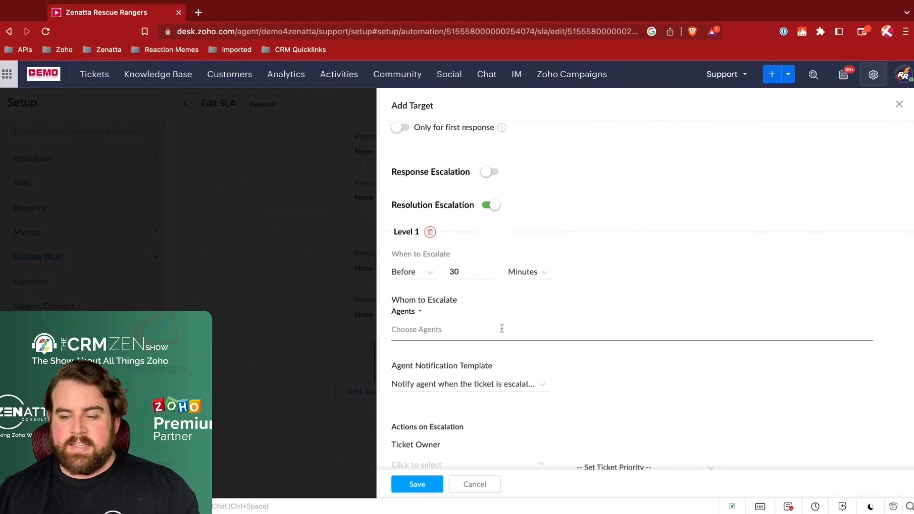
scroll(502, 328, down, 3)
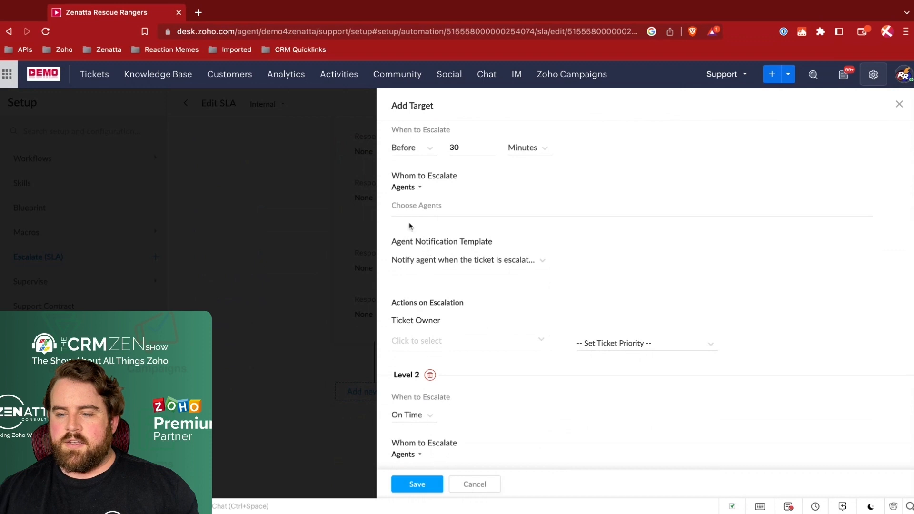
click(411, 209)
click(420, 234)
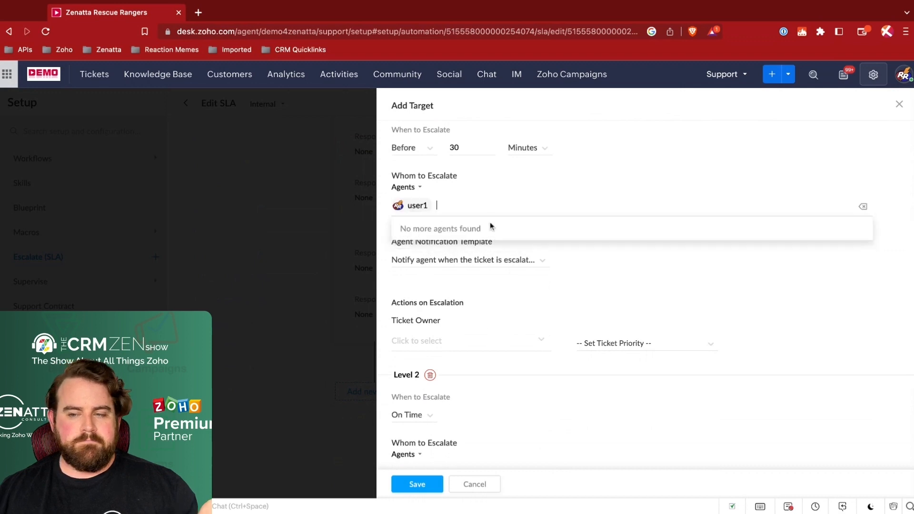
click(634, 275)
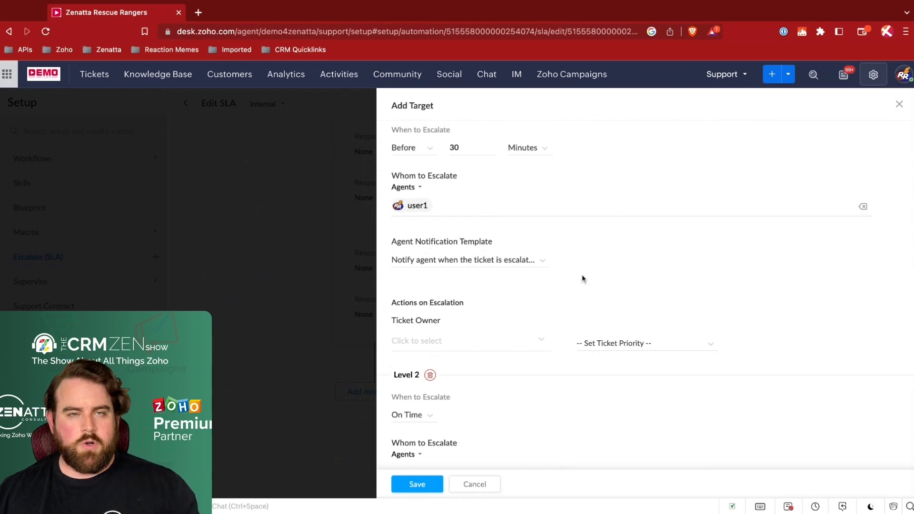
Step: Review the timing and agent recipient settings for the level 2 escalation
scroll(575, 278, down, 1)
scroll(574, 279, down, 2)
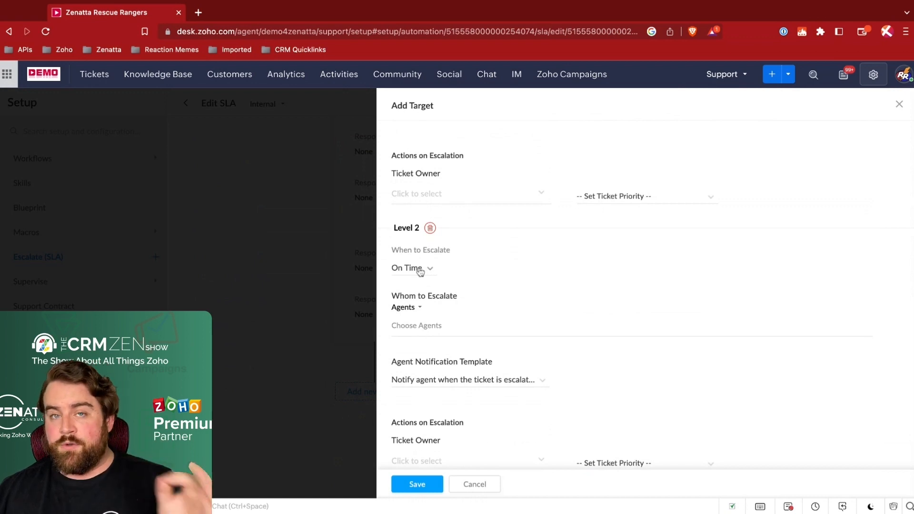
click(423, 324)
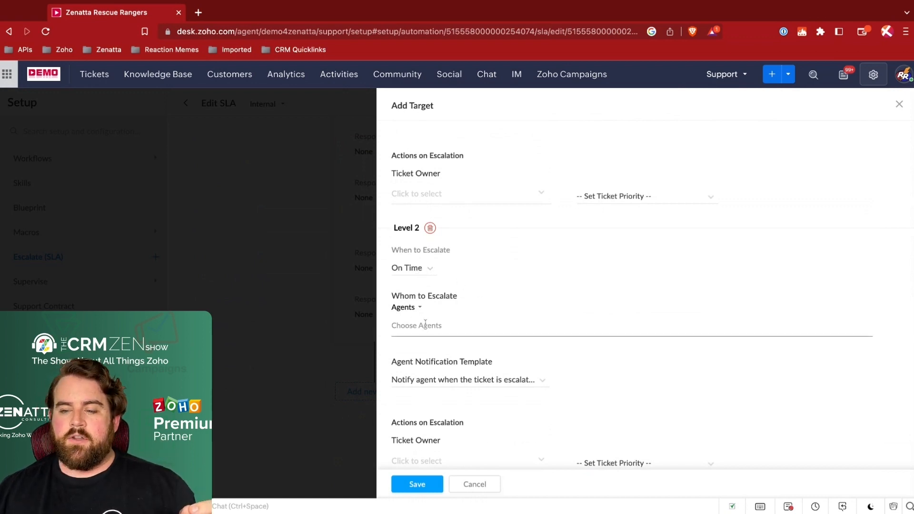
click(470, 315)
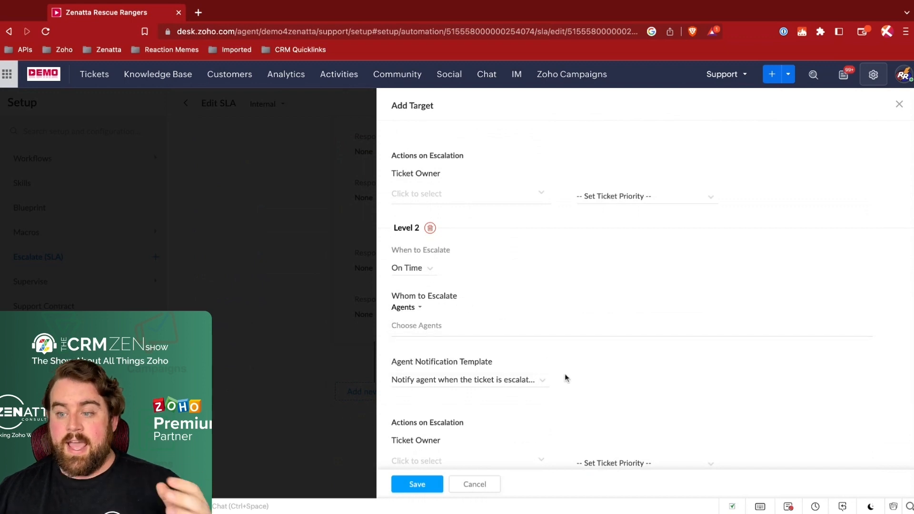
Step: Add level 3 and level 4 resolution escalations to the target
scroll(566, 378, down, 3)
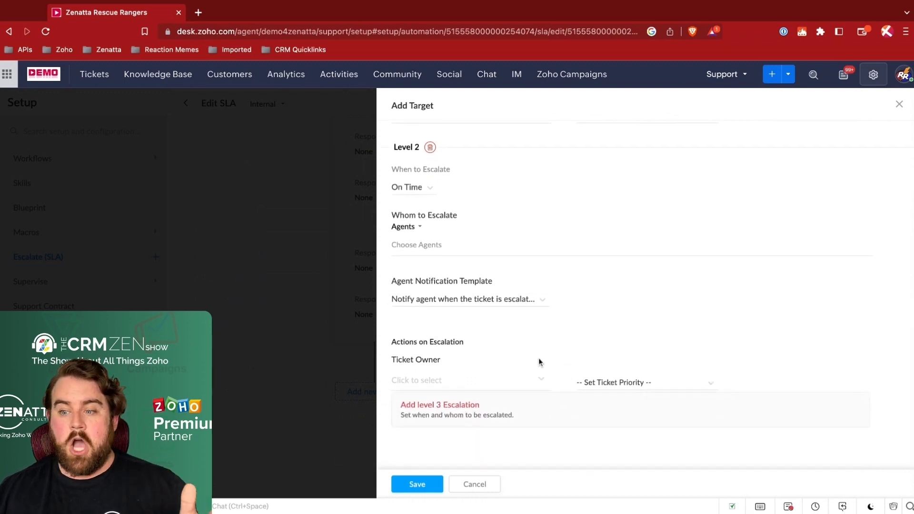
click(468, 414)
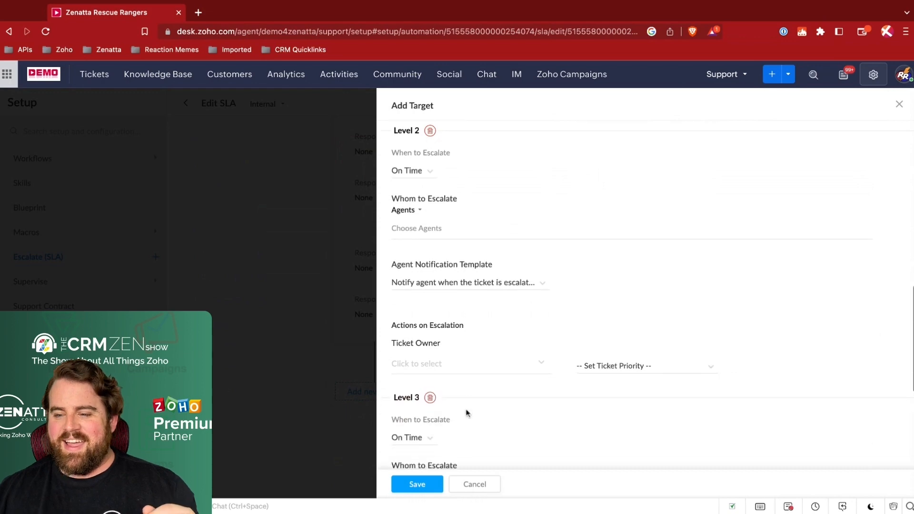
scroll(465, 412, down, 5)
click(471, 414)
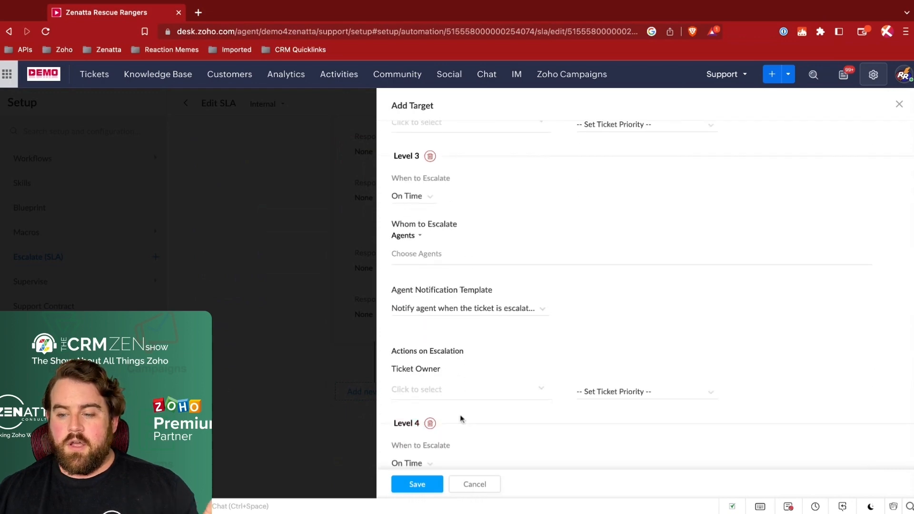
scroll(486, 407, down, 5)
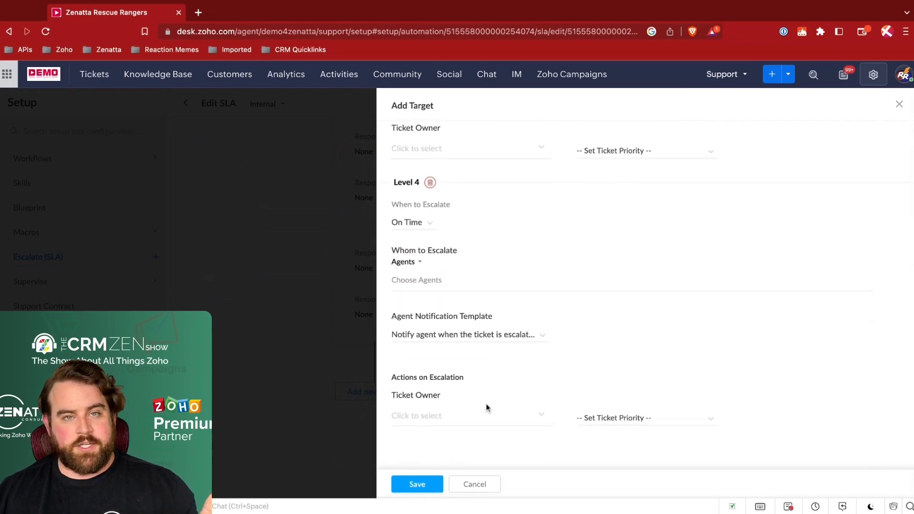
Step: Set the level 3 escalation to occur 30 minutes after the resolution deadline, and cancel adding the target
scroll(487, 404, up, 3)
scroll(487, 404, up, 7)
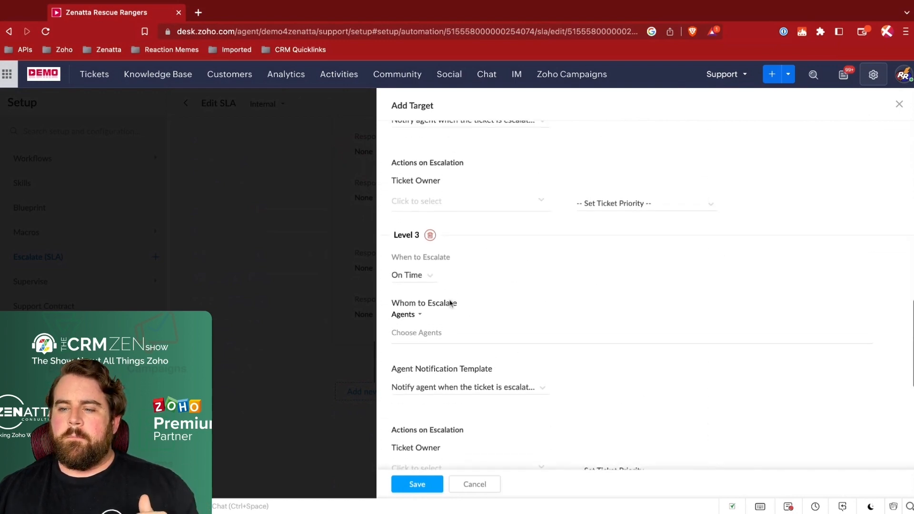
click(409, 275)
click(406, 319)
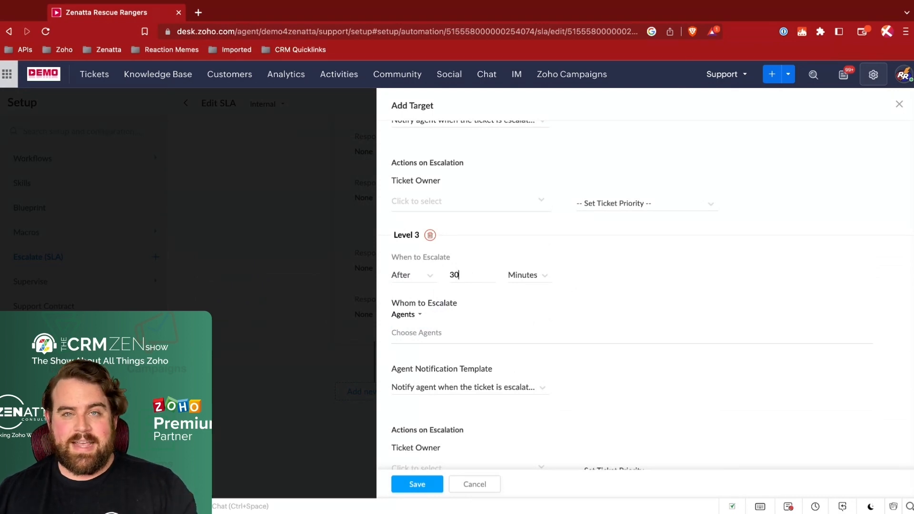
click(476, 483)
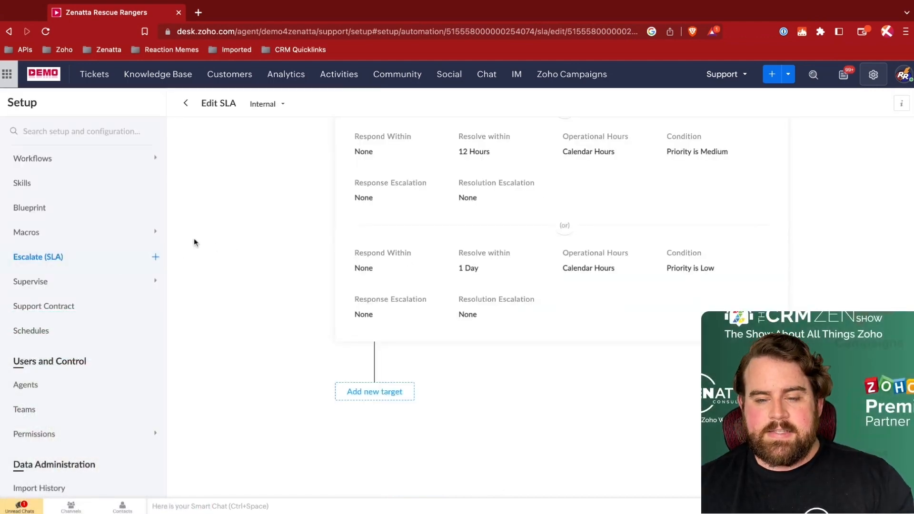
Step: Open the SLA and contract information of the ACME customer account
scroll(284, 247, up, 6)
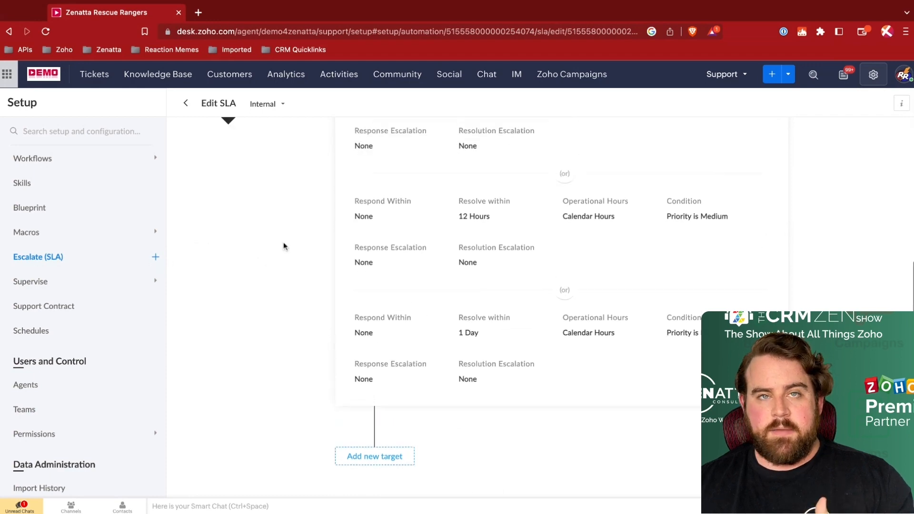
scroll(284, 244, up, 2)
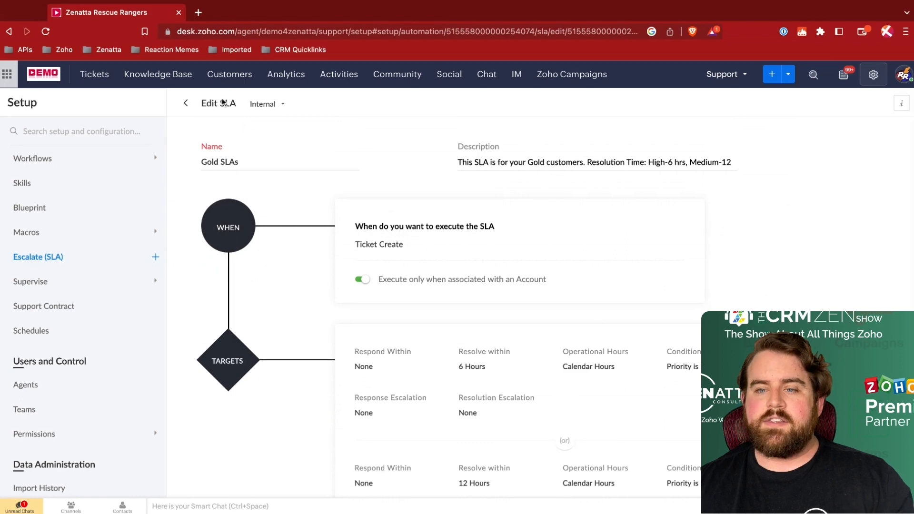
click(222, 76)
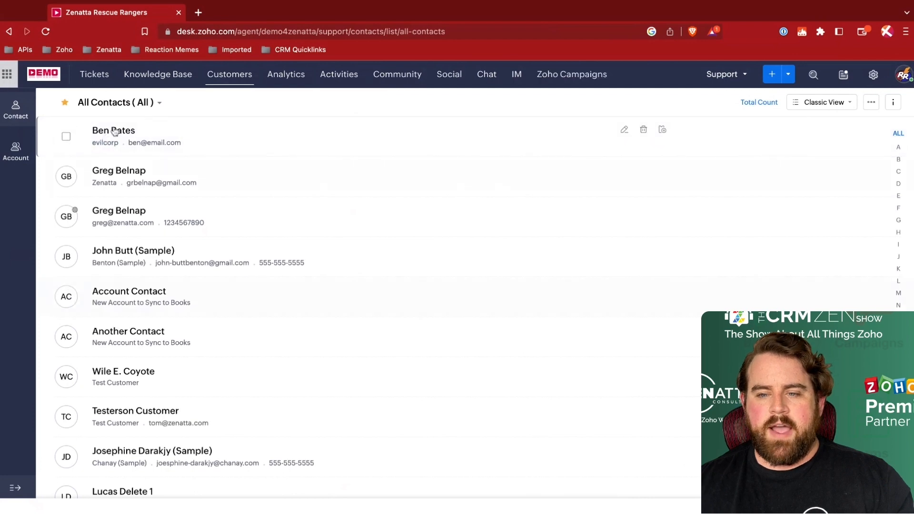
click(15, 152)
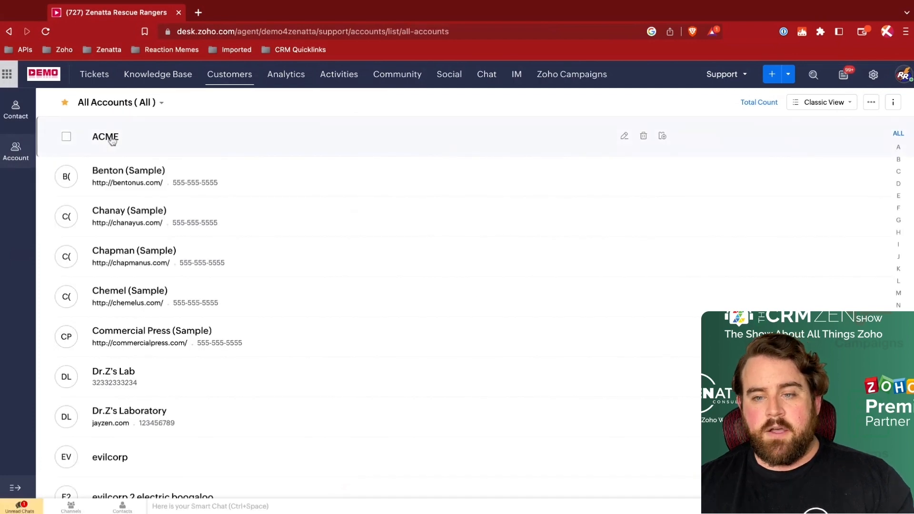
click(111, 138)
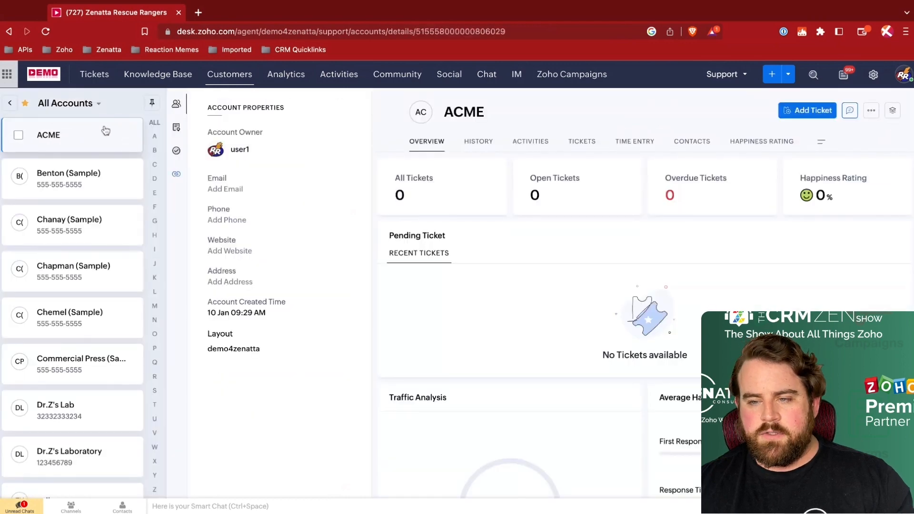
click(177, 129)
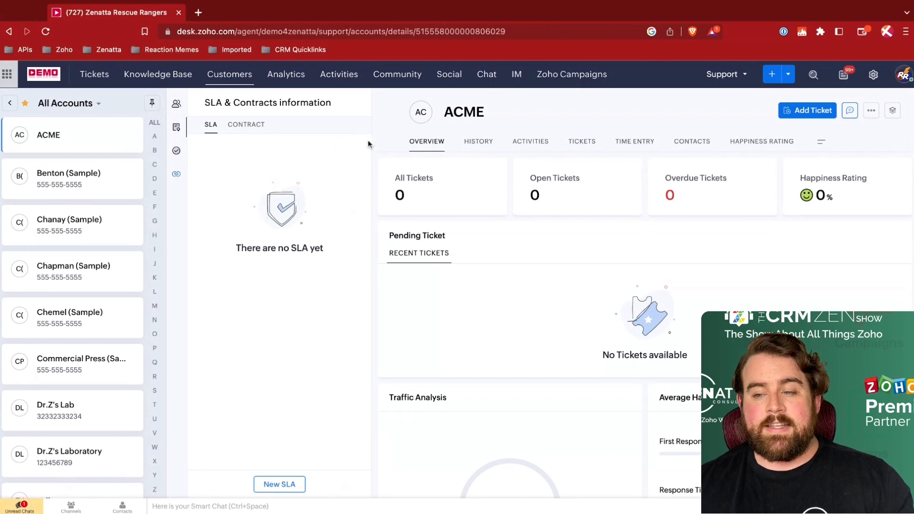
Step: Assign the Gold SLAs agreement to the ACME account
click(280, 485)
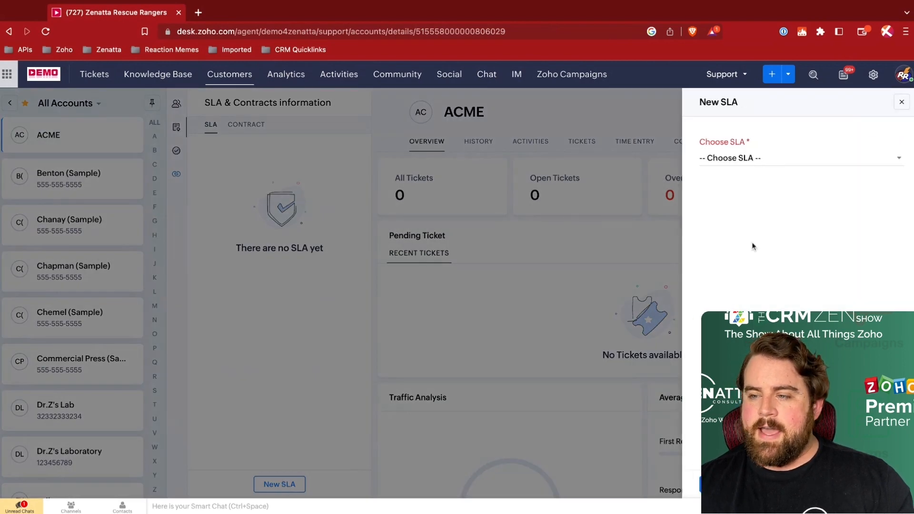
click(746, 158)
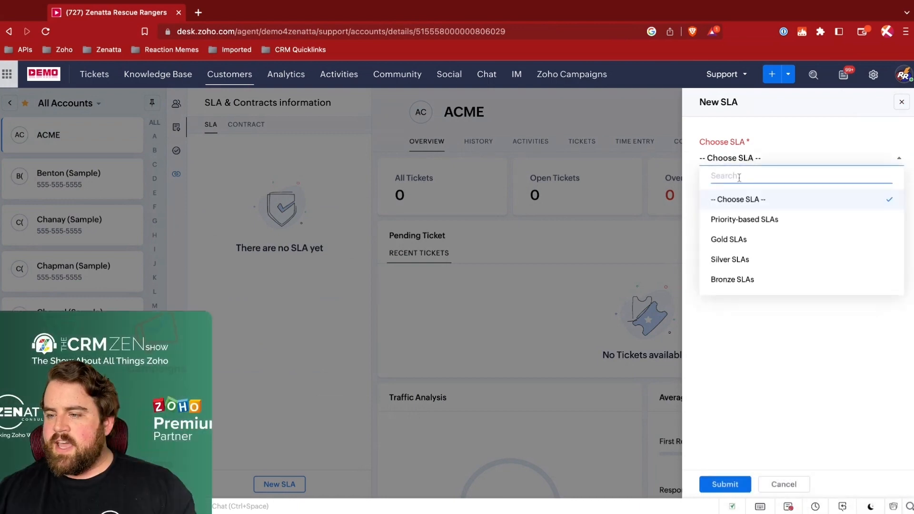
click(754, 240)
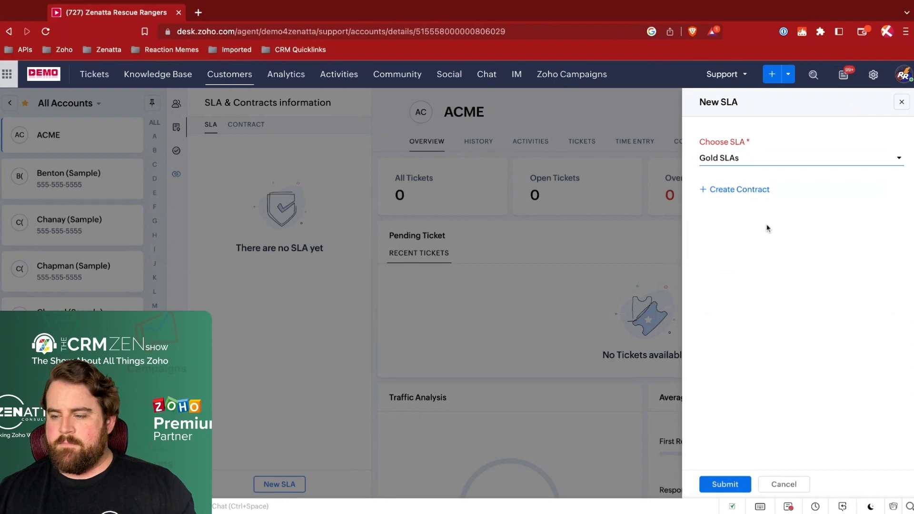
click(724, 484)
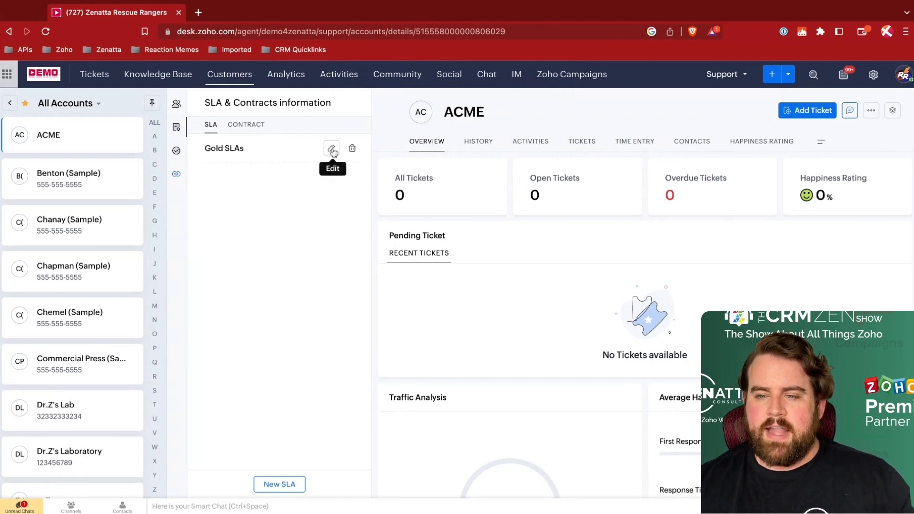
Step: Start a new Gold SLAs entry for ACME from its contract list and include a contract with it
click(246, 126)
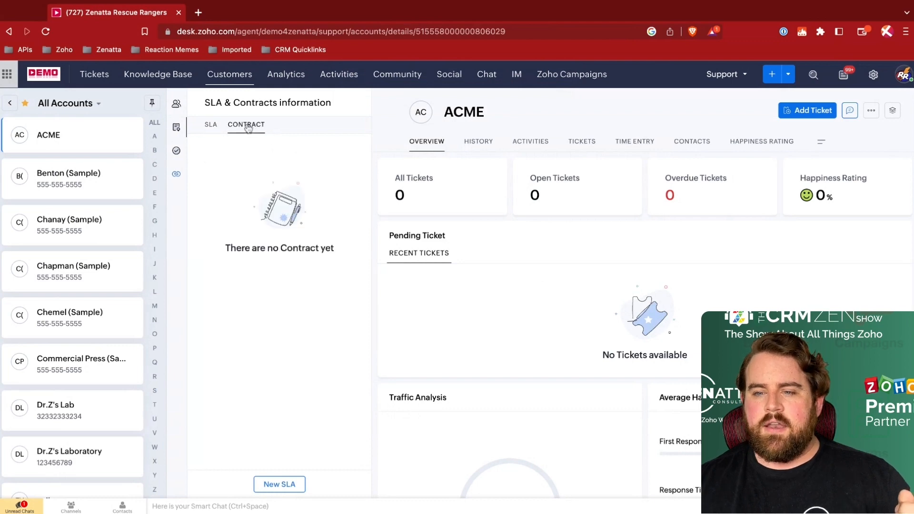
click(285, 485)
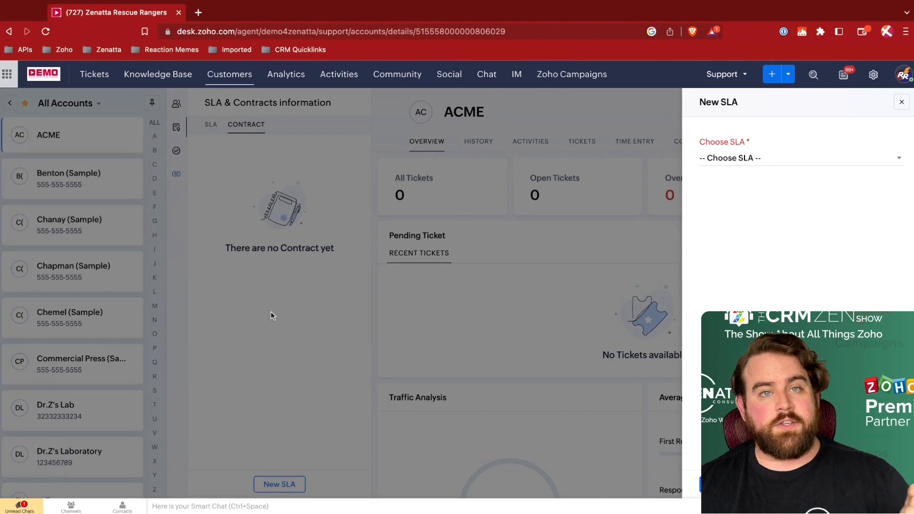
click(731, 158)
click(730, 239)
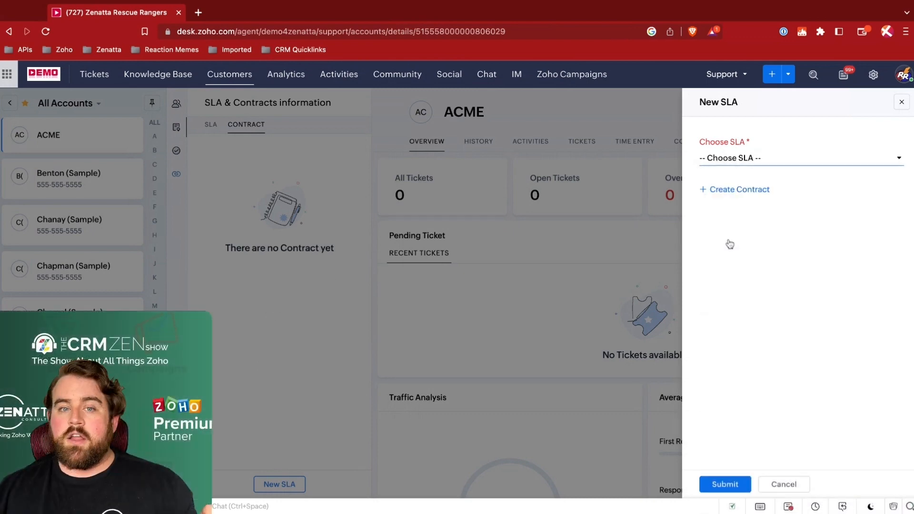
click(730, 190)
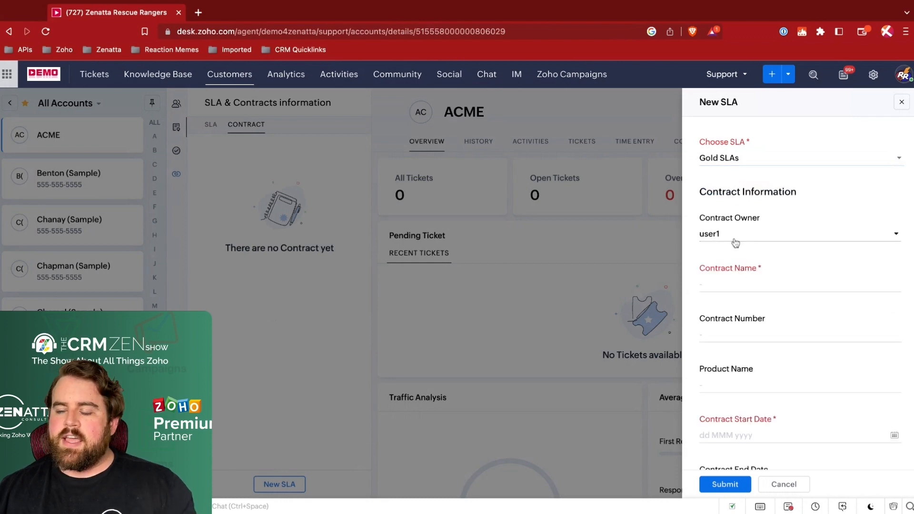
Step: Set the contract expiry notification to alert user1 40 days beforehand, and close the new SLA form without submitting it
click(759, 268)
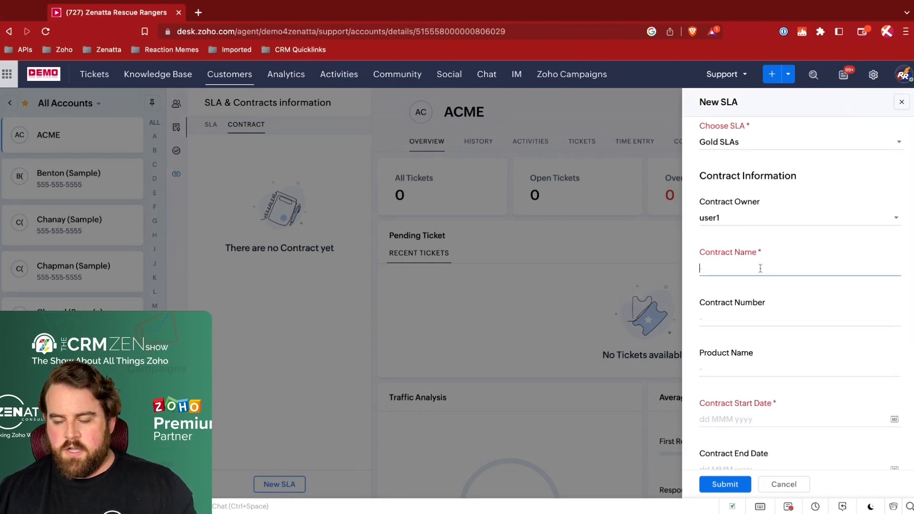
scroll(800, 286, down, 3)
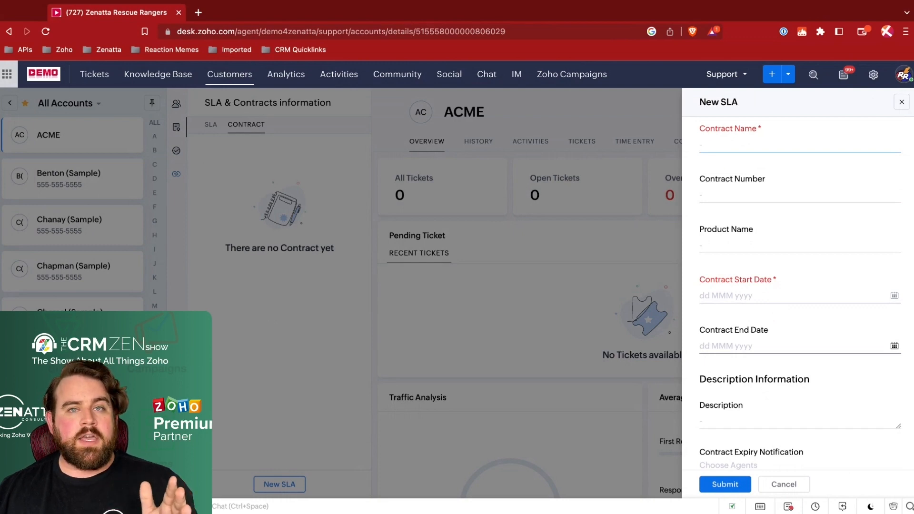
scroll(732, 391, down, 3)
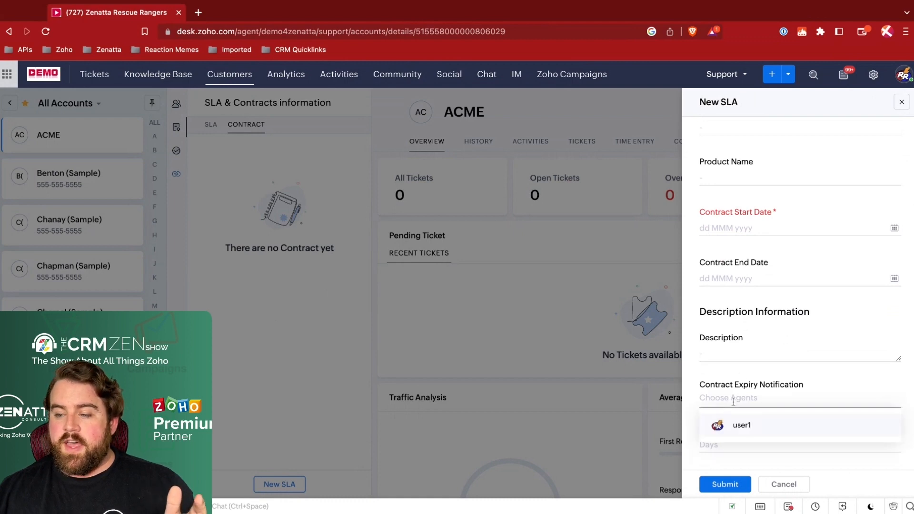
click(742, 425)
click(788, 383)
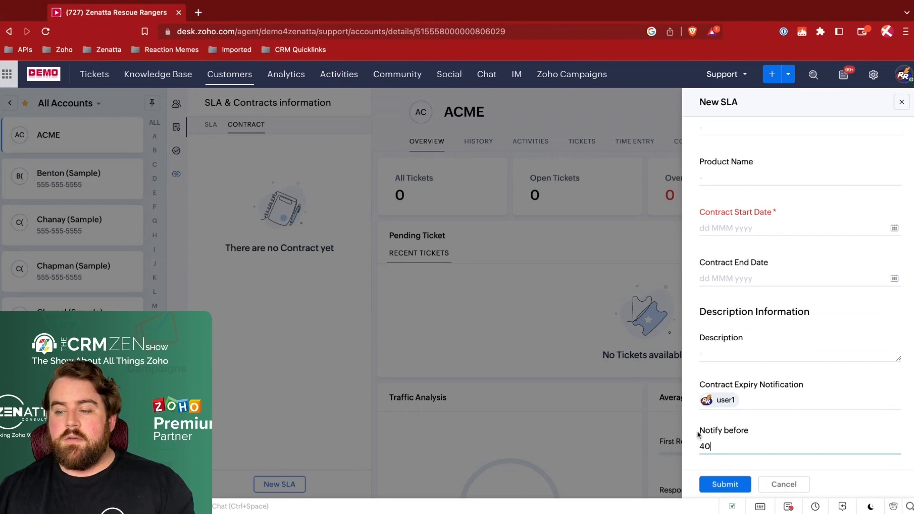
click(699, 434)
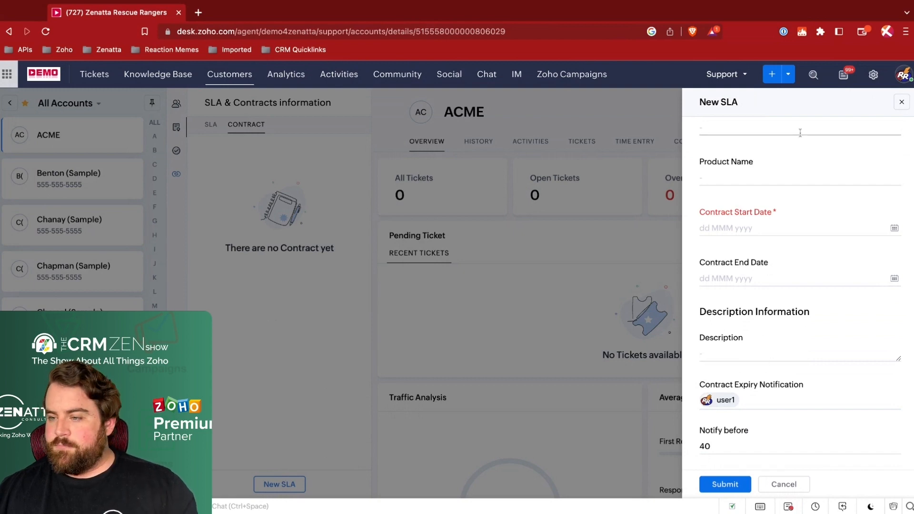
click(902, 102)
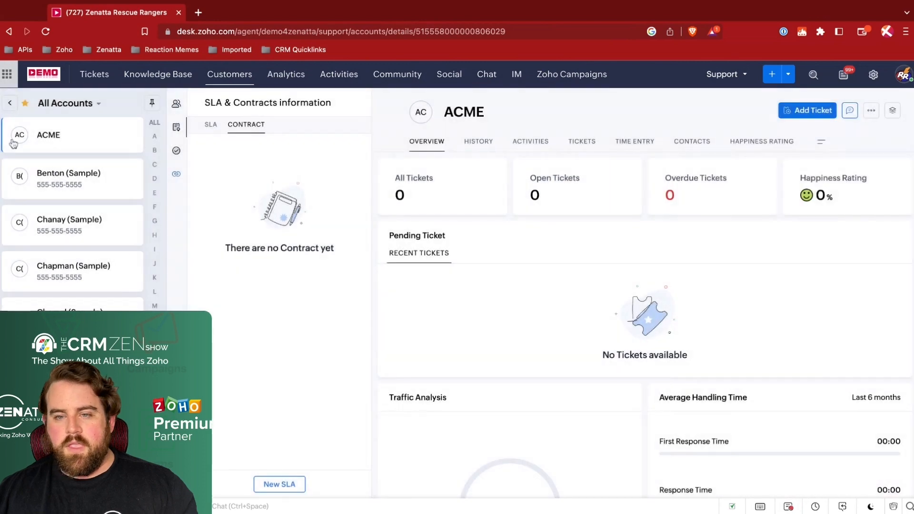
Step: Start a new Supervise rule for the Support department named New Supervise Rule, keeping Calendar Hours as its business hours
click(873, 77)
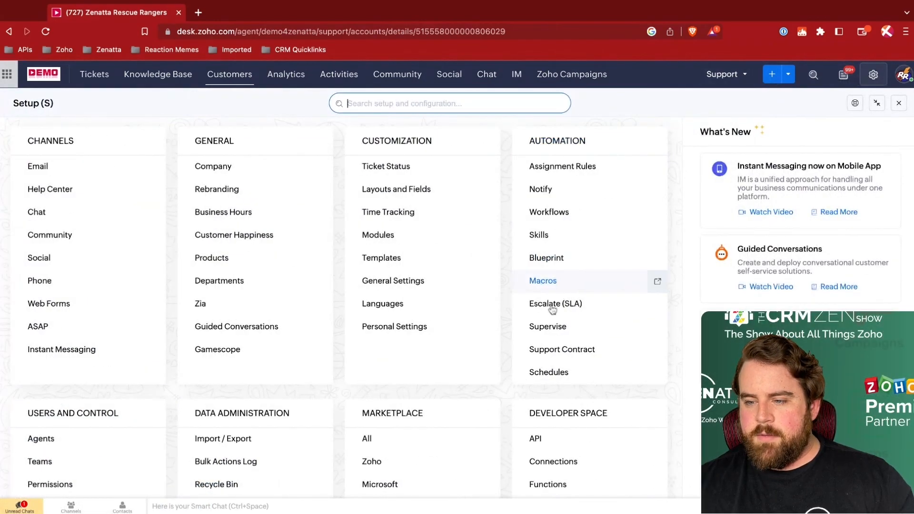
click(548, 327)
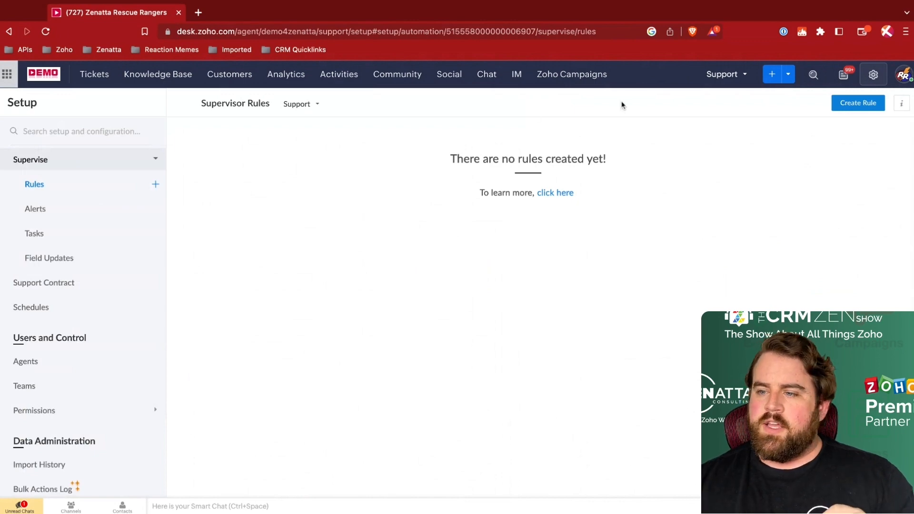
click(858, 102)
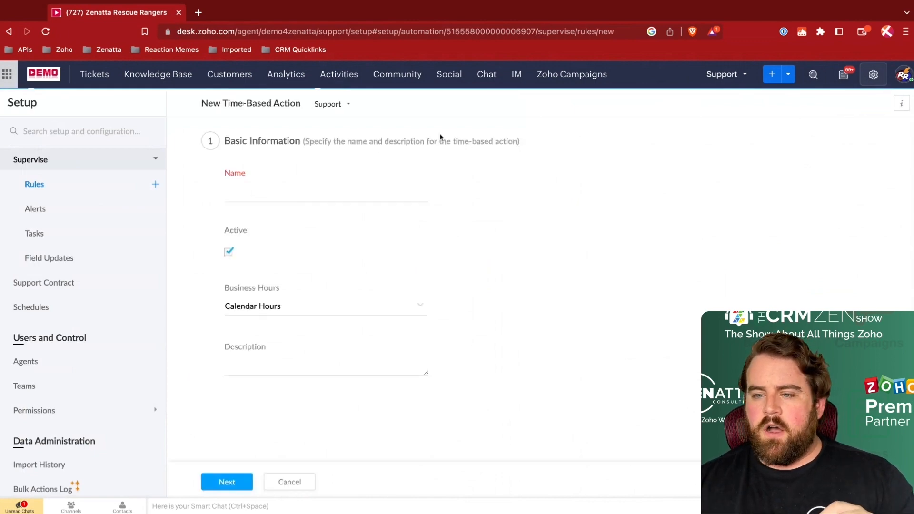
click(274, 194)
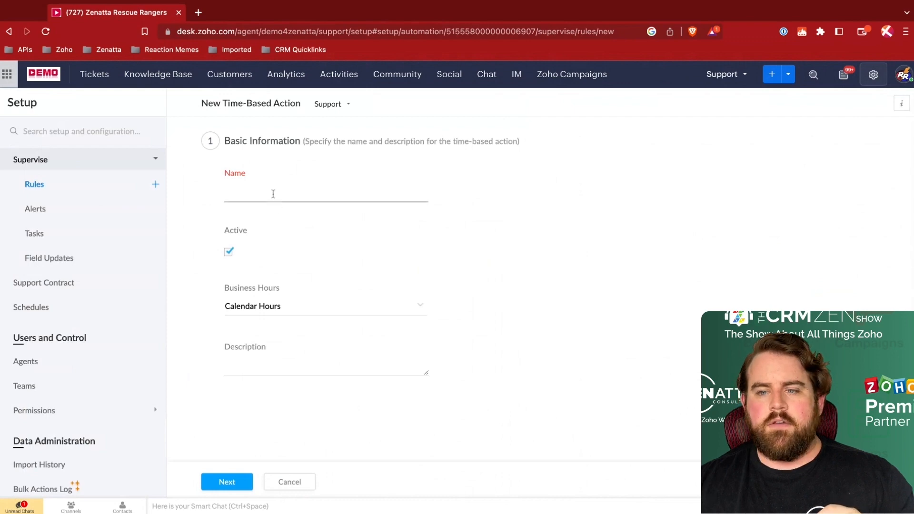
click(268, 196)
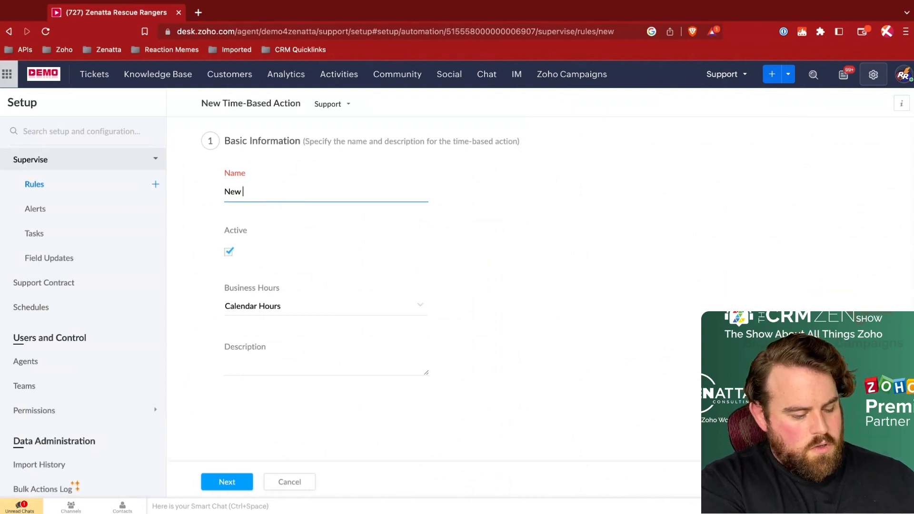
text(pervi)
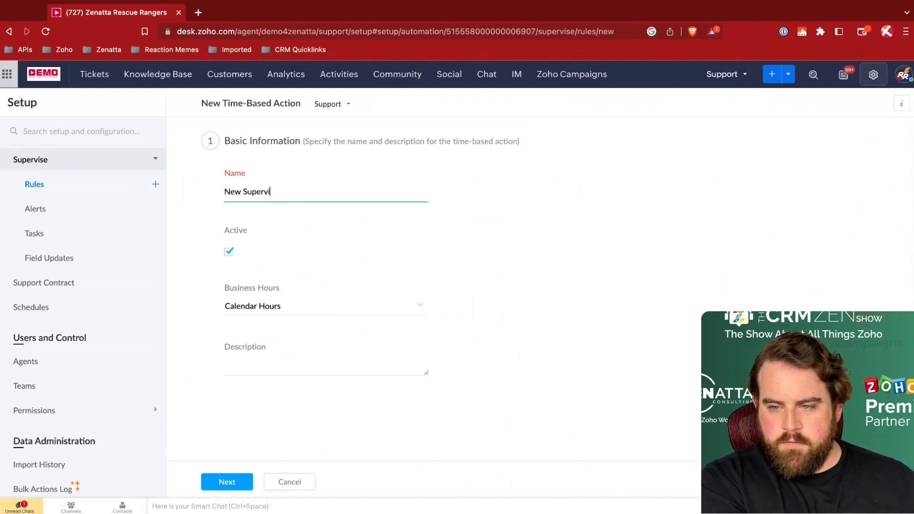
text(se Rule)
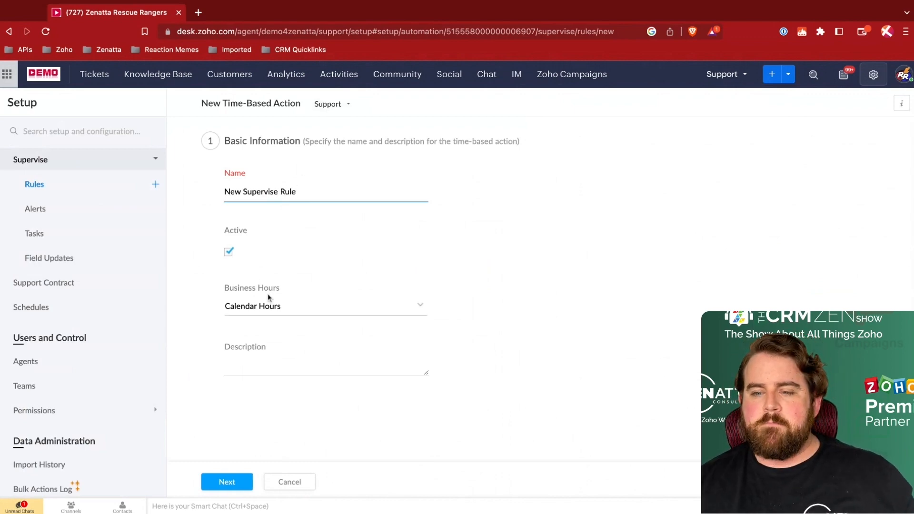
click(289, 312)
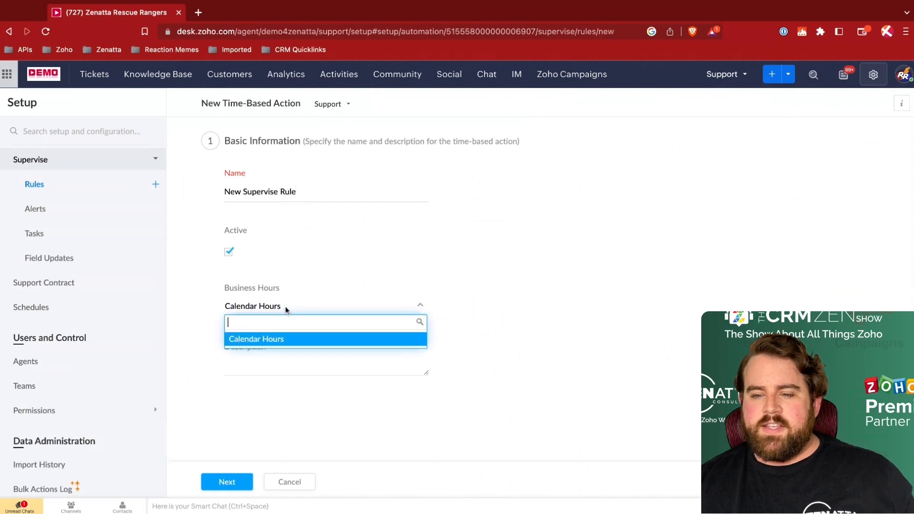
click(202, 297)
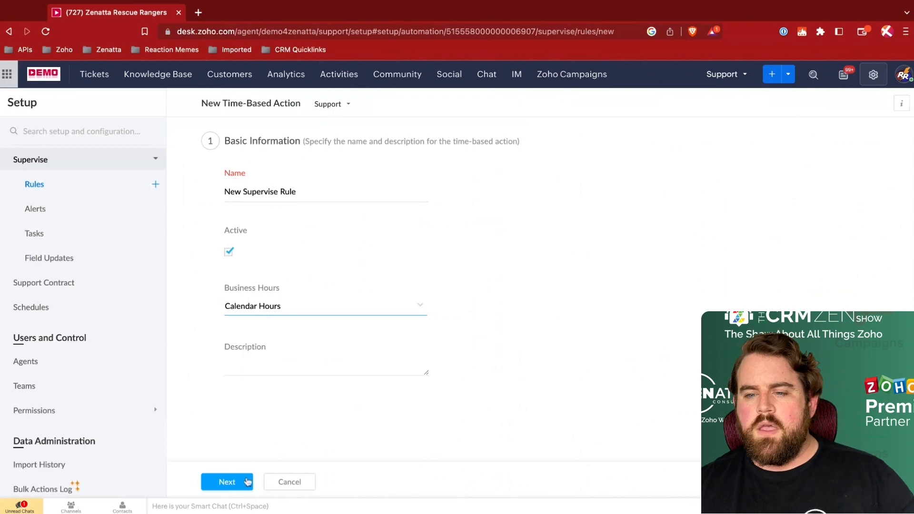
click(231, 481)
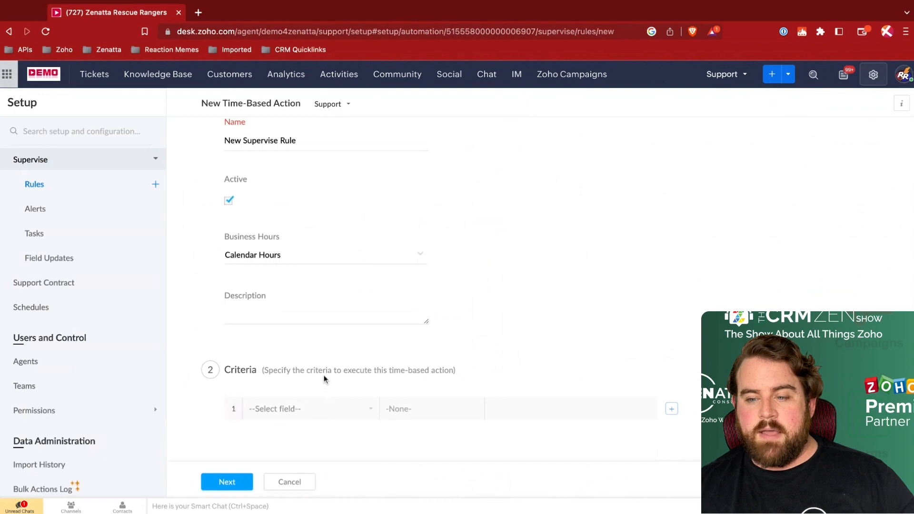
Step: Set the supervise rule's criterion to Status is OPEN and proceed to its actions
click(305, 408)
scroll(295, 376, down, 1)
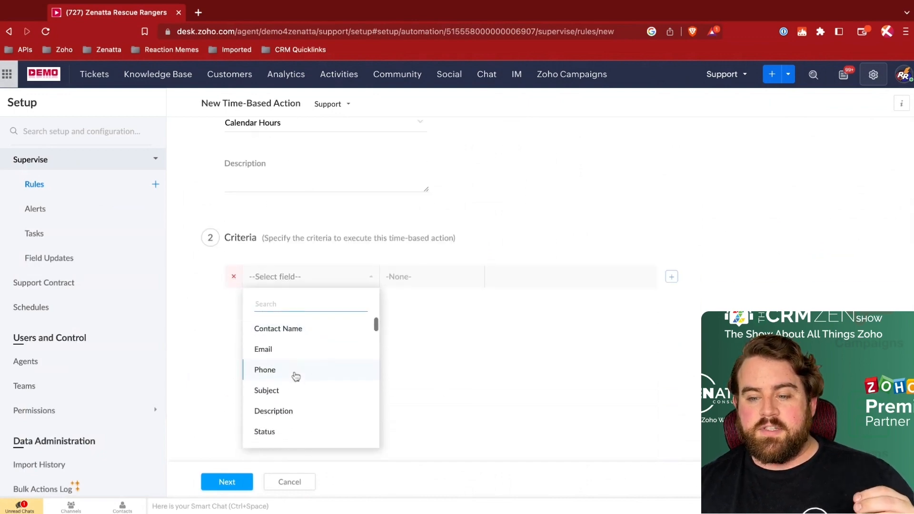
scroll(296, 376, down, 1)
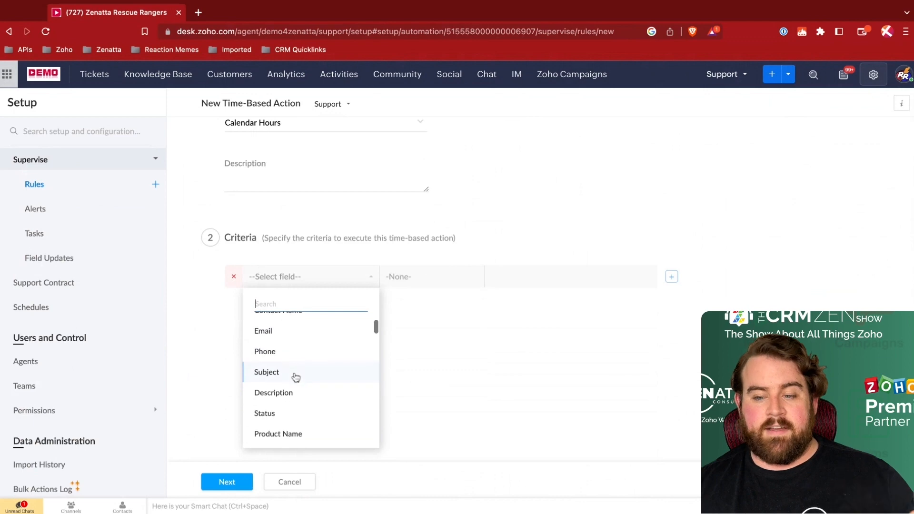
click(289, 414)
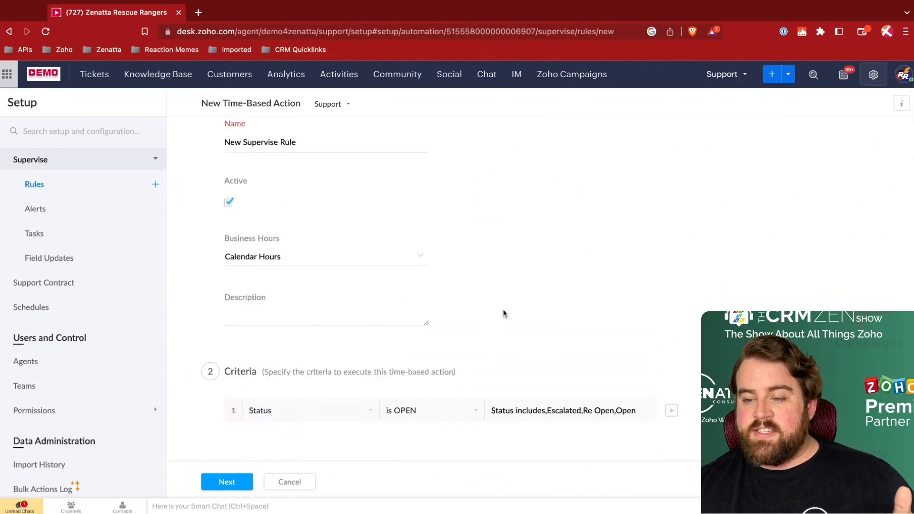
scroll(490, 309, up, 1)
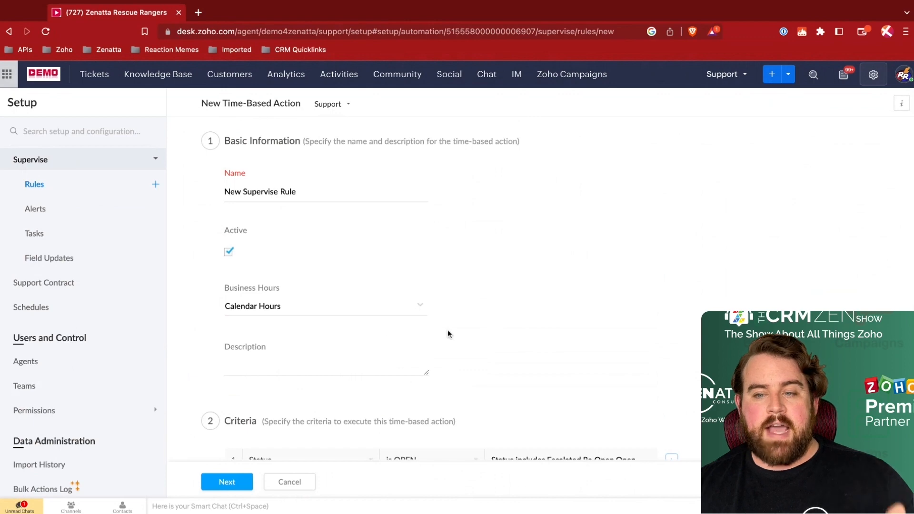
scroll(447, 330, down, 1)
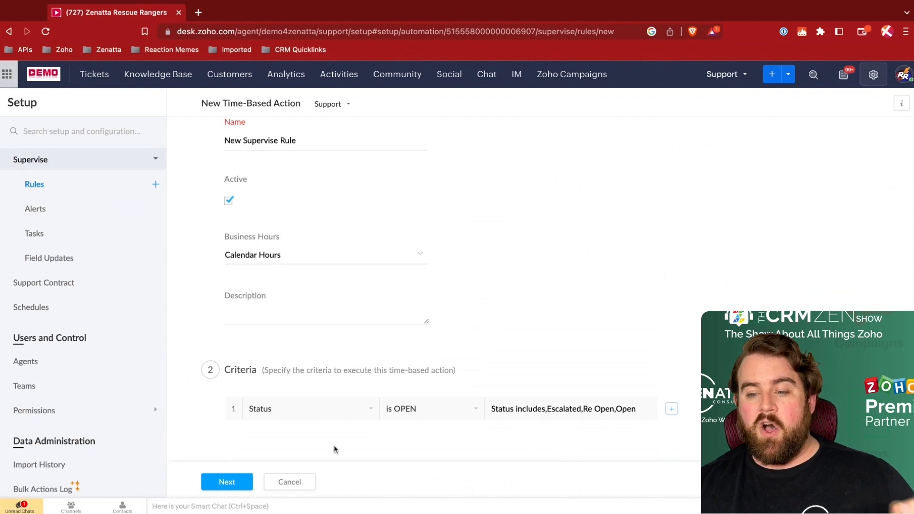
click(226, 483)
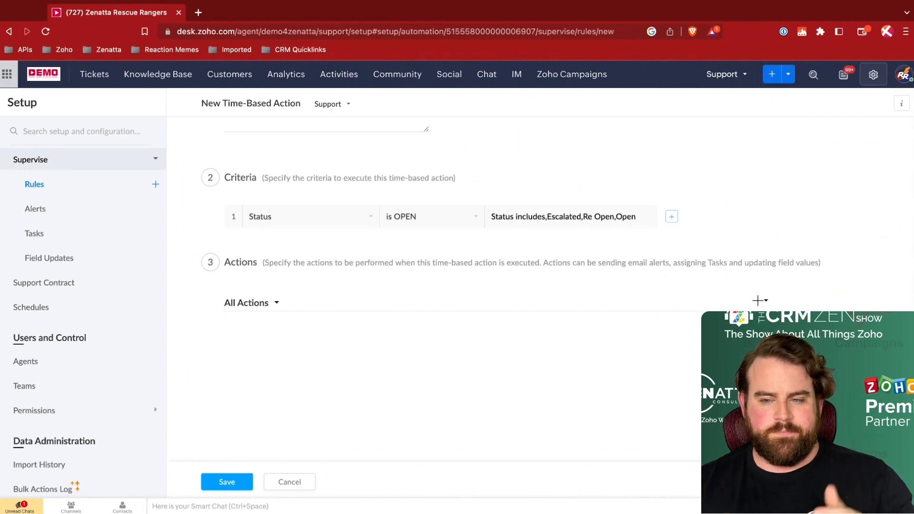
Step: Review which action types can be added to the supervise rule
click(759, 301)
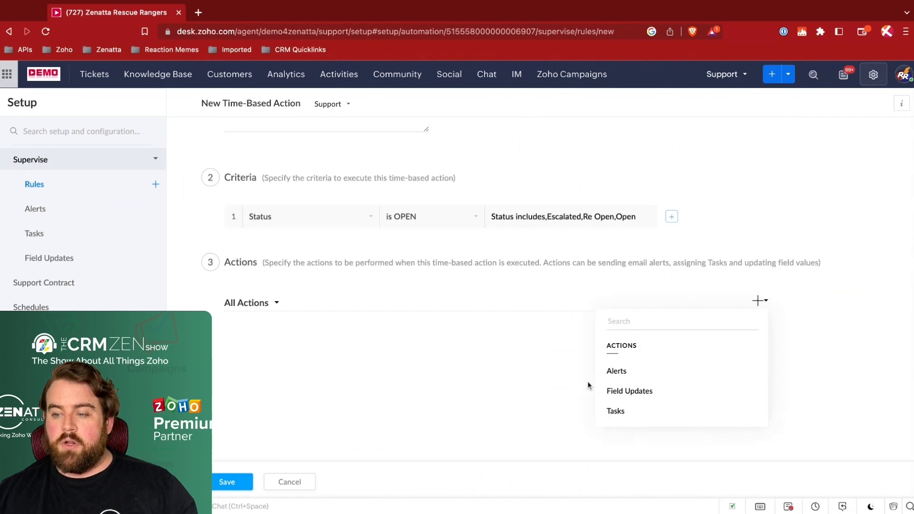
mouse_move(622, 393)
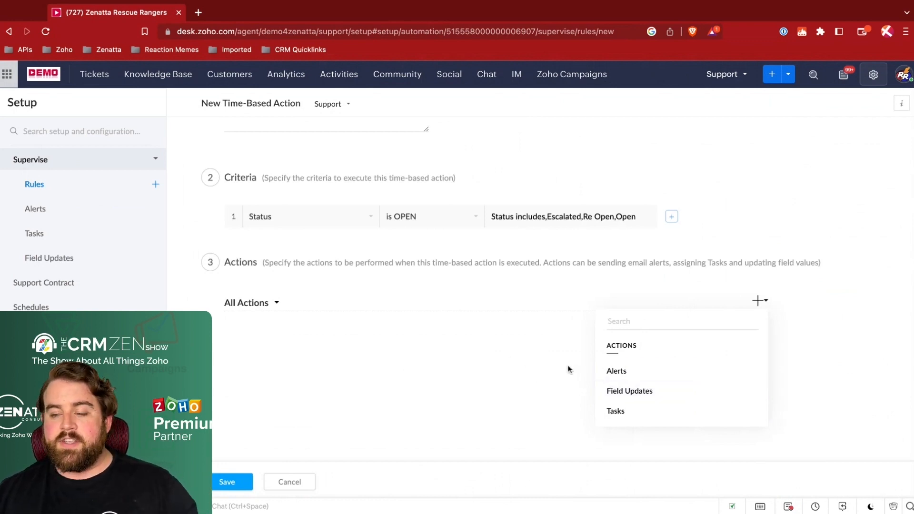
mouse_move(627, 373)
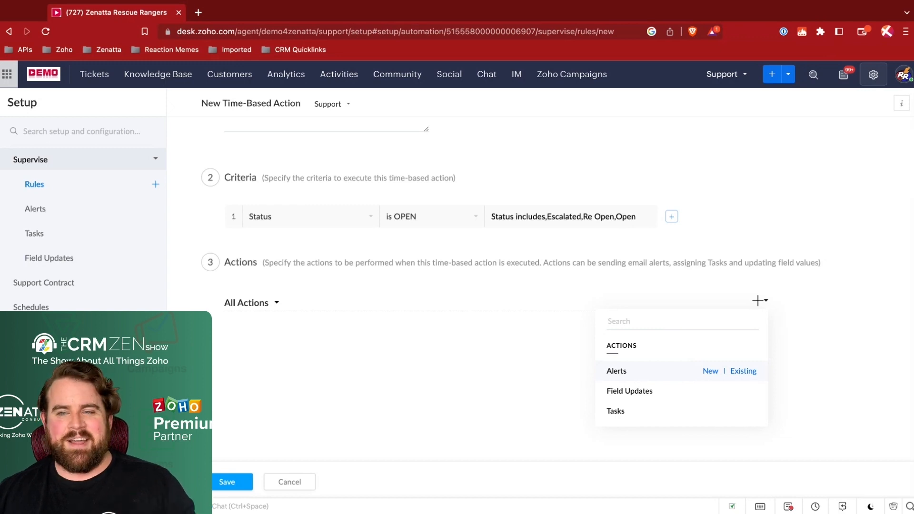
click(527, 366)
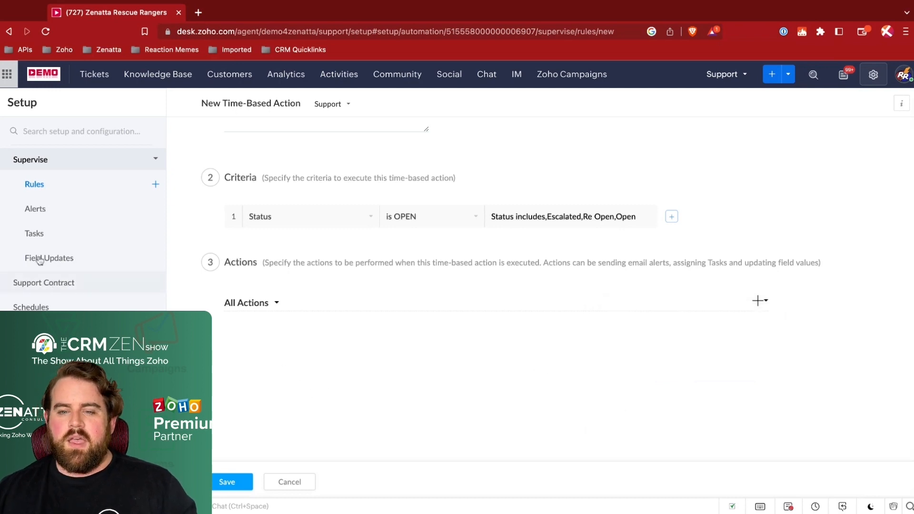
Step: Open the support contracts overview and check which predefined contract views are available
click(39, 284)
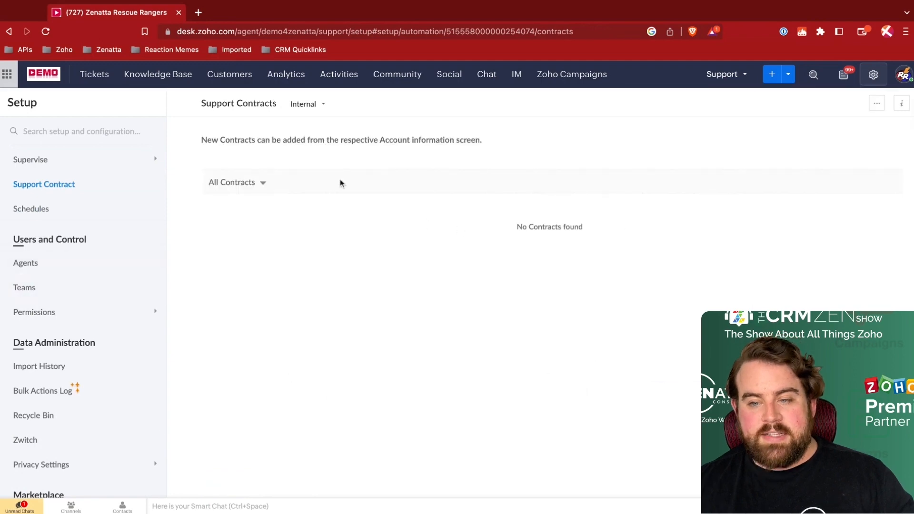
click(241, 186)
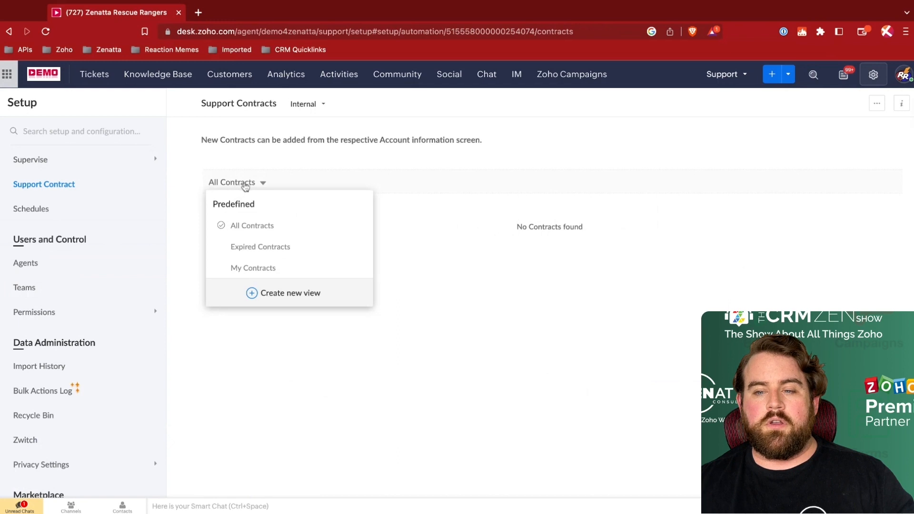
click(247, 186)
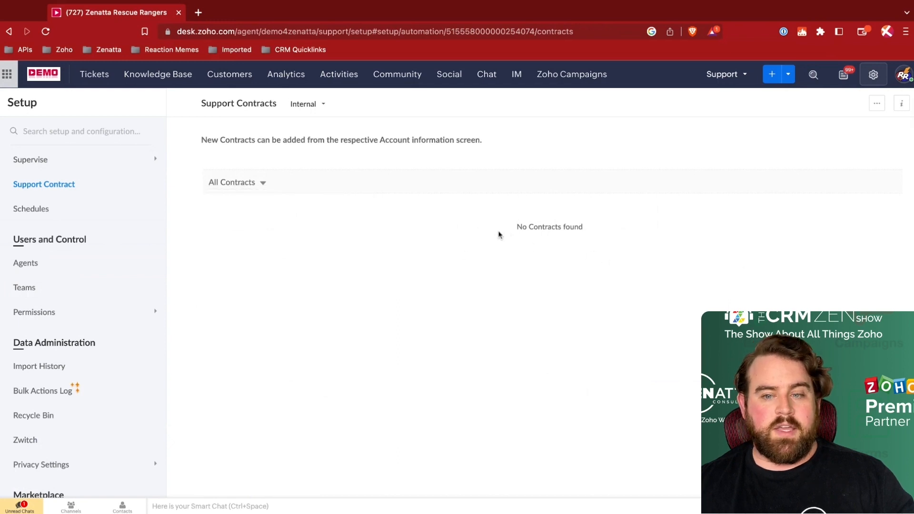
Step: Start a new schedule and set it to execute on 03/22/2023 at 12:00 PM
click(31, 210)
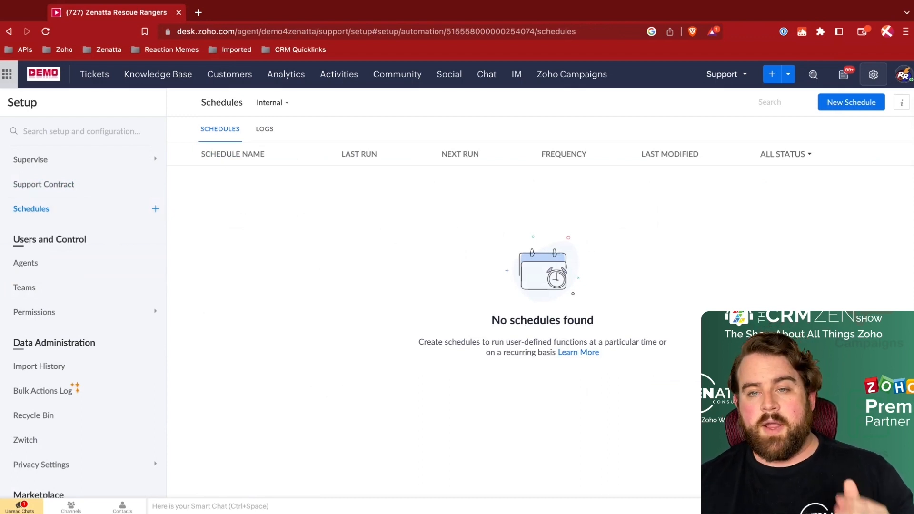
click(852, 103)
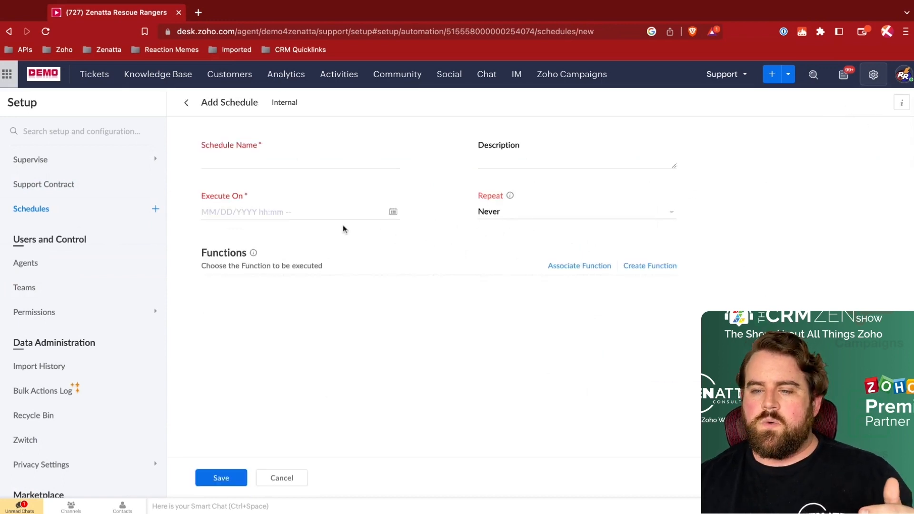
click(245, 212)
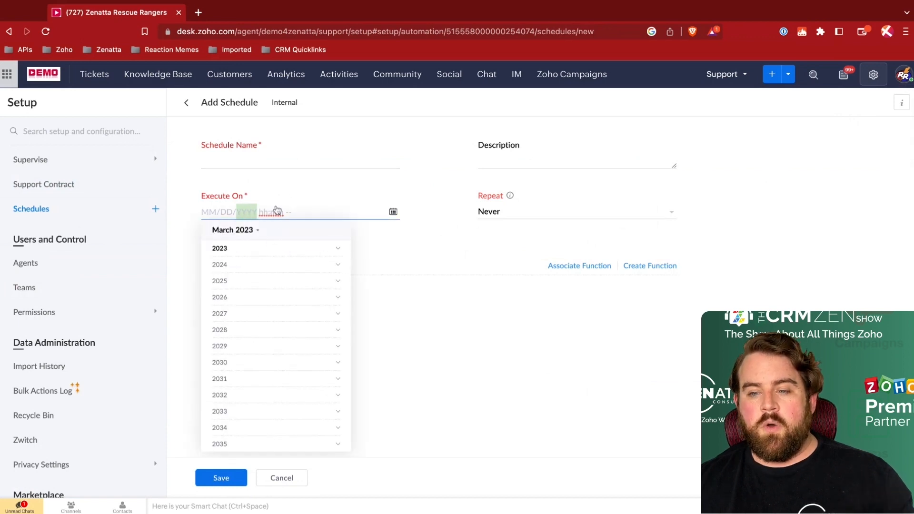
click(393, 212)
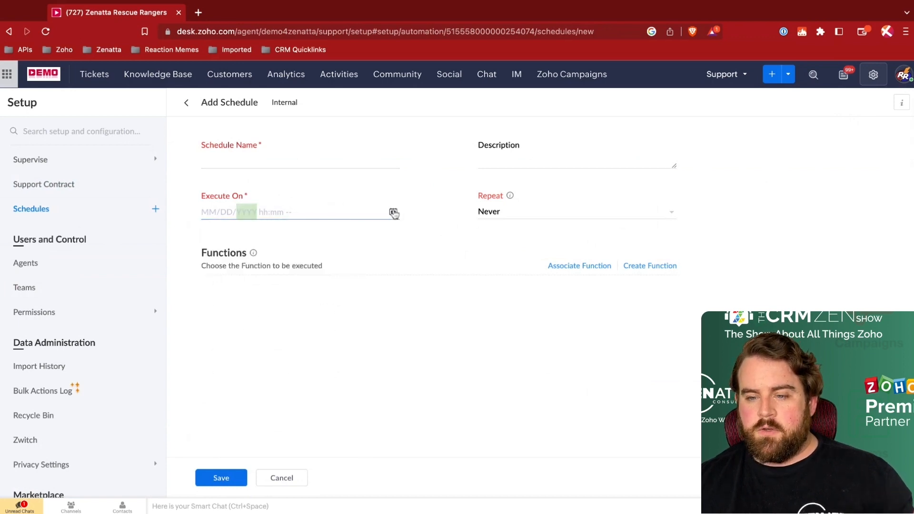
click(266, 249)
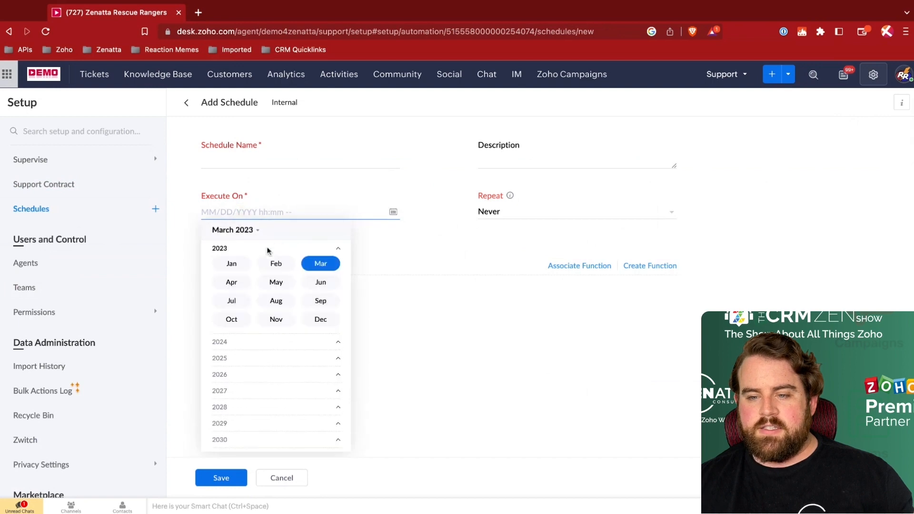
click(313, 267)
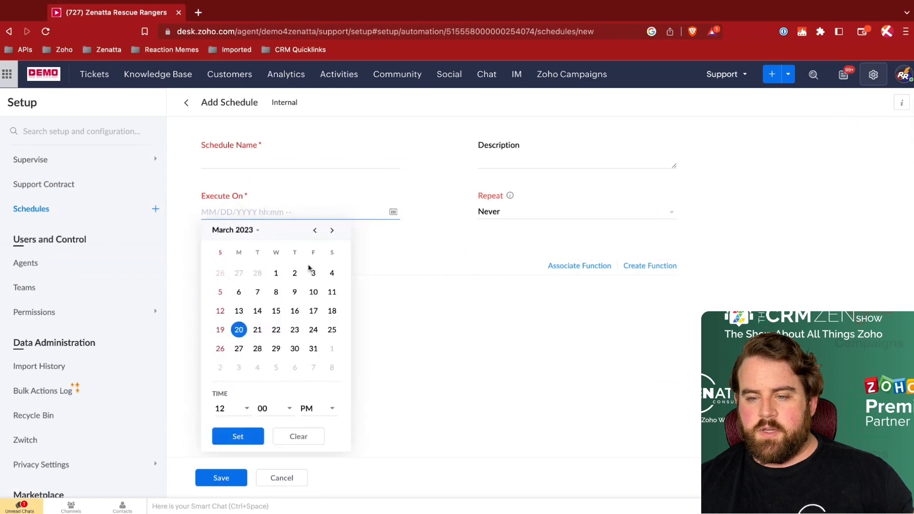
click(276, 332)
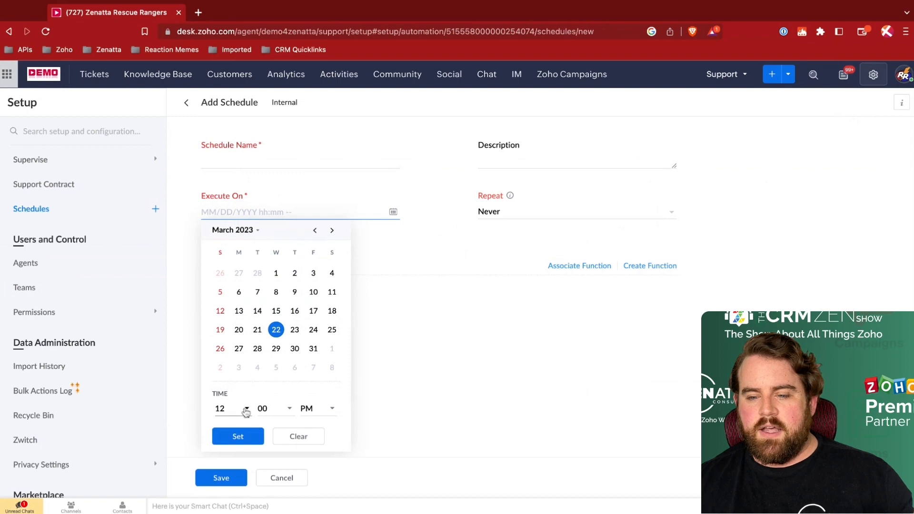
click(237, 435)
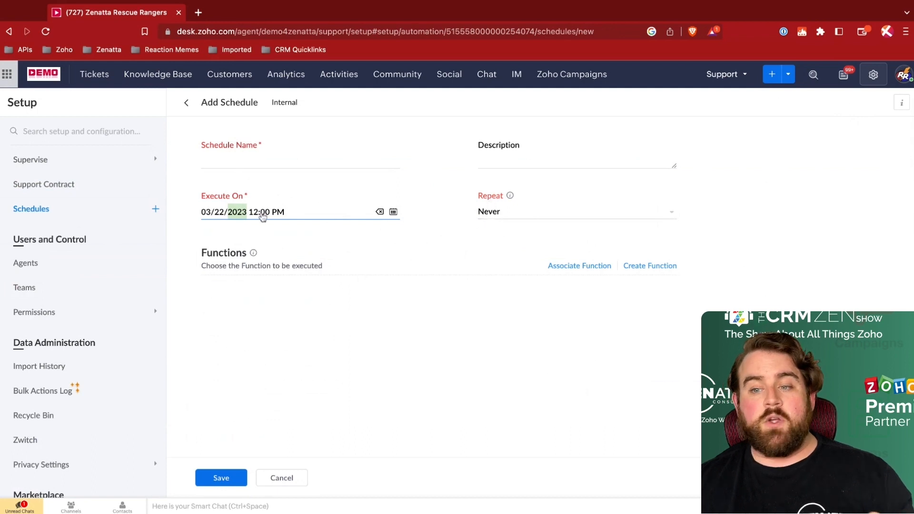
Step: Set a custom repeat for the schedule of every 1 day, occurring only on Monday, Wednesday, Friday and Saturday
click(497, 218)
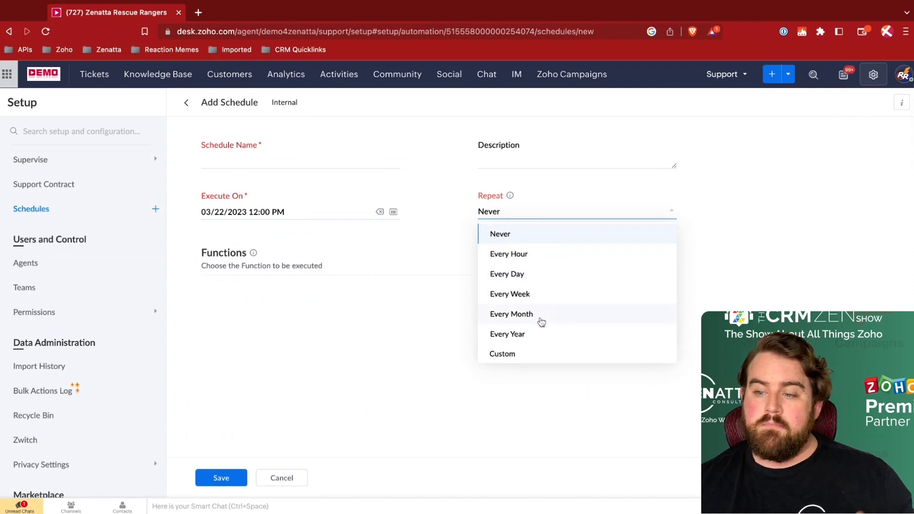
click(518, 356)
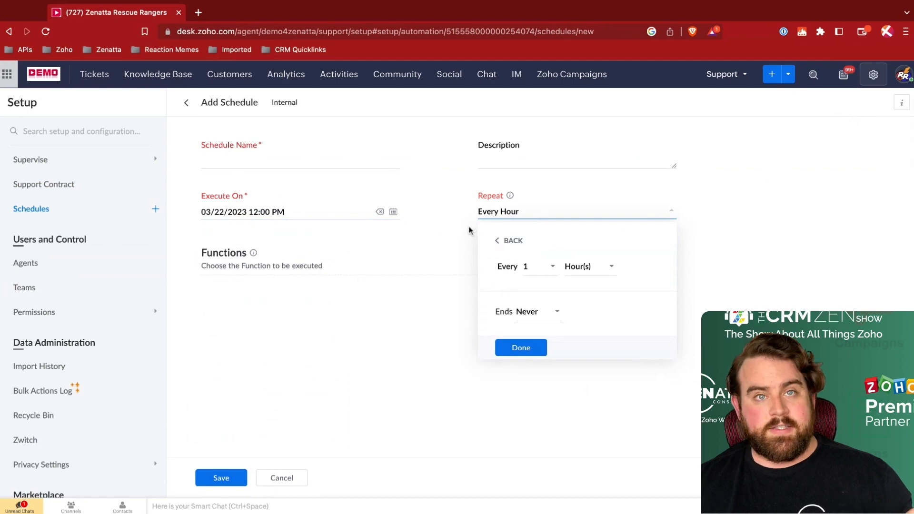
click(595, 270)
click(590, 319)
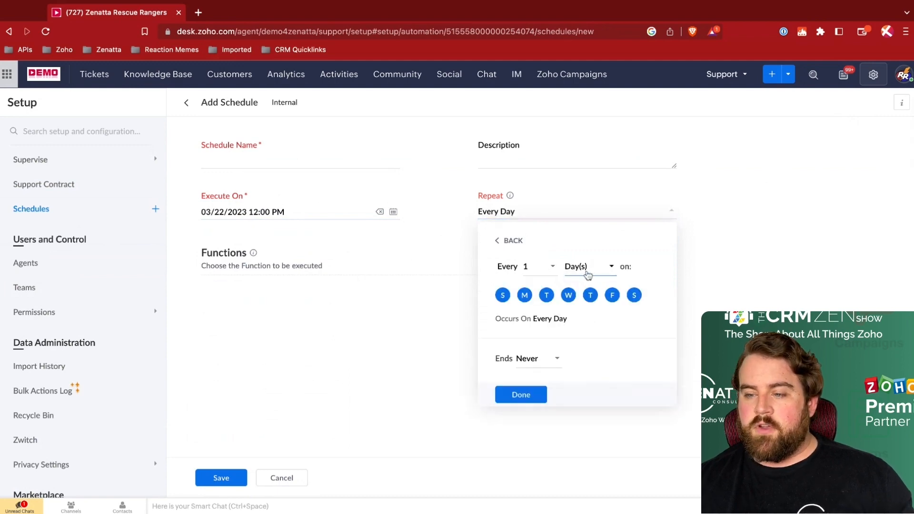
click(503, 295)
click(547, 295)
click(591, 295)
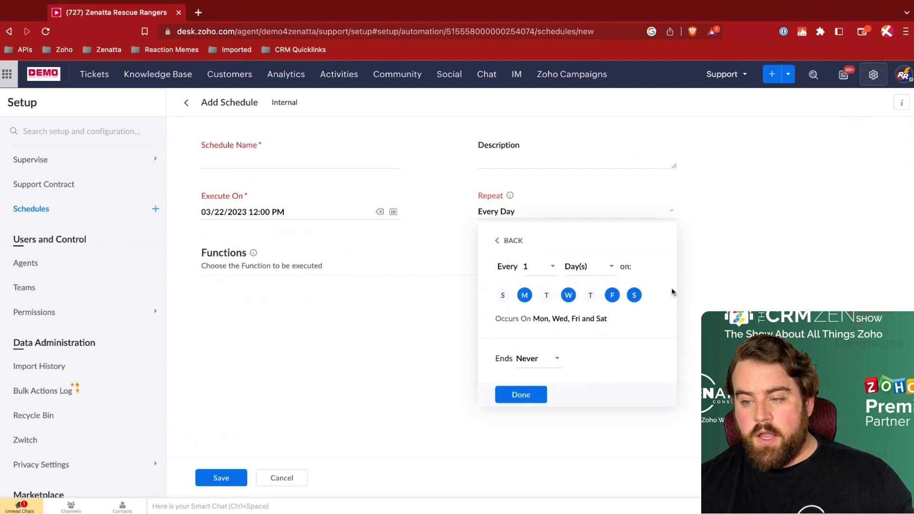
Step: Try the After and On end conditions for the custom repeat, and close its settings without entering an end date
click(544, 362)
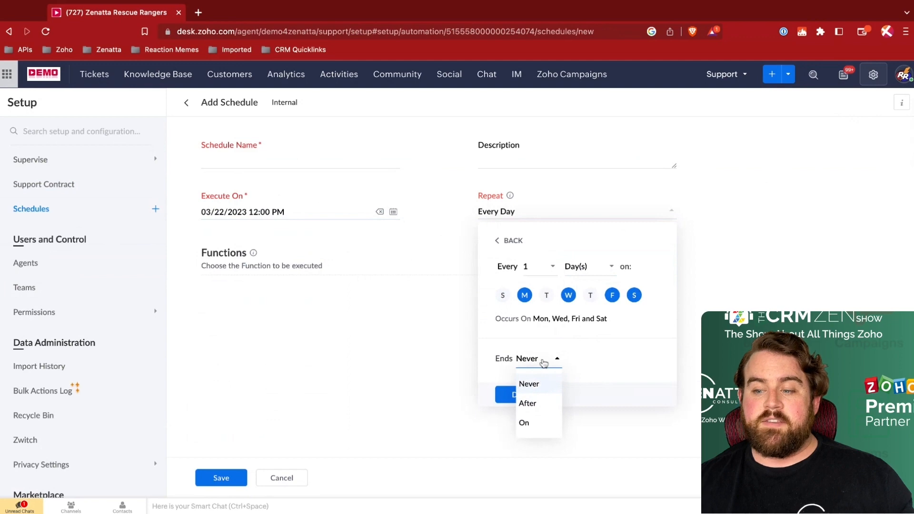
click(528, 404)
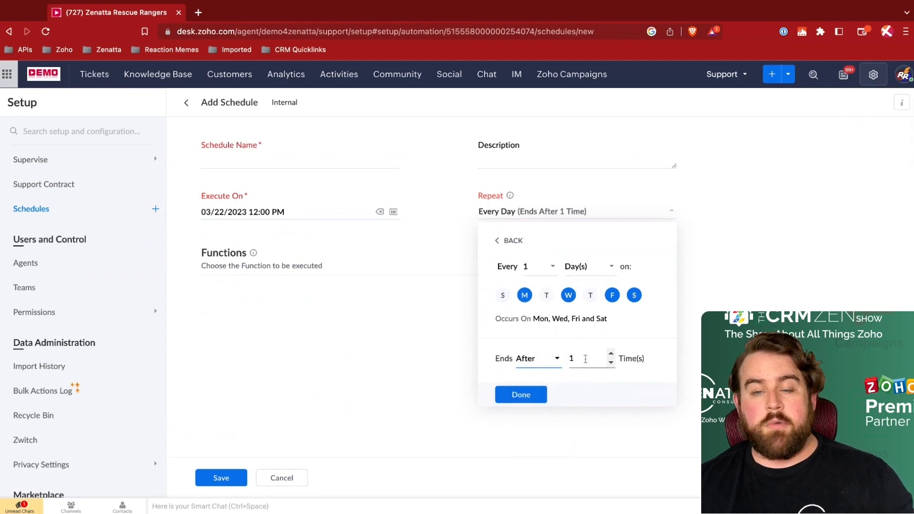
click(546, 361)
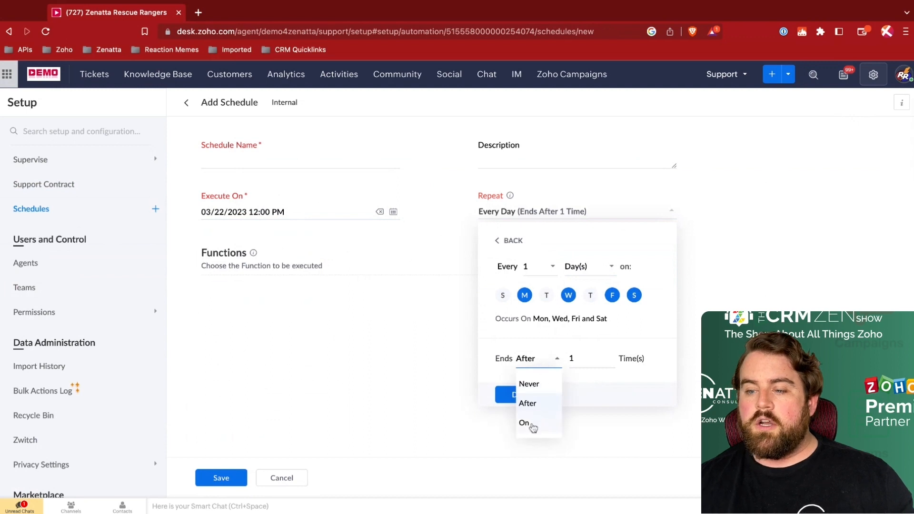
click(532, 423)
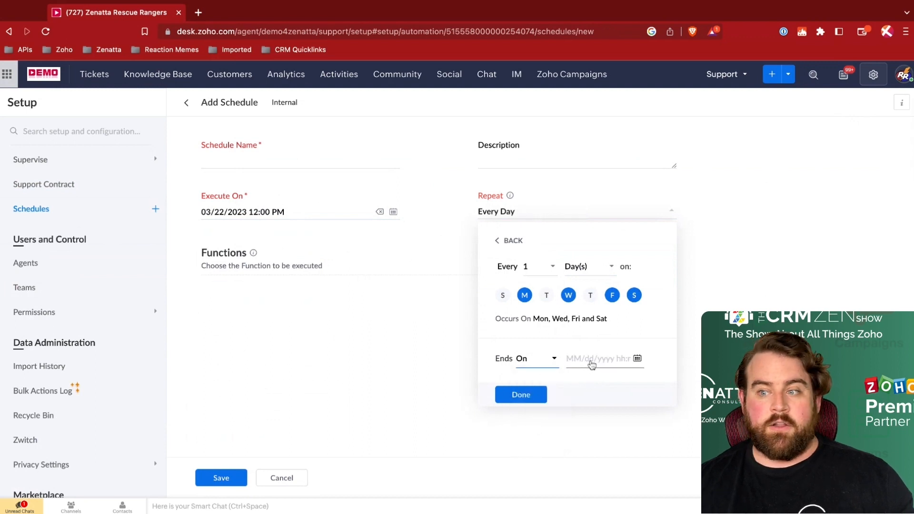
click(499, 241)
click(436, 249)
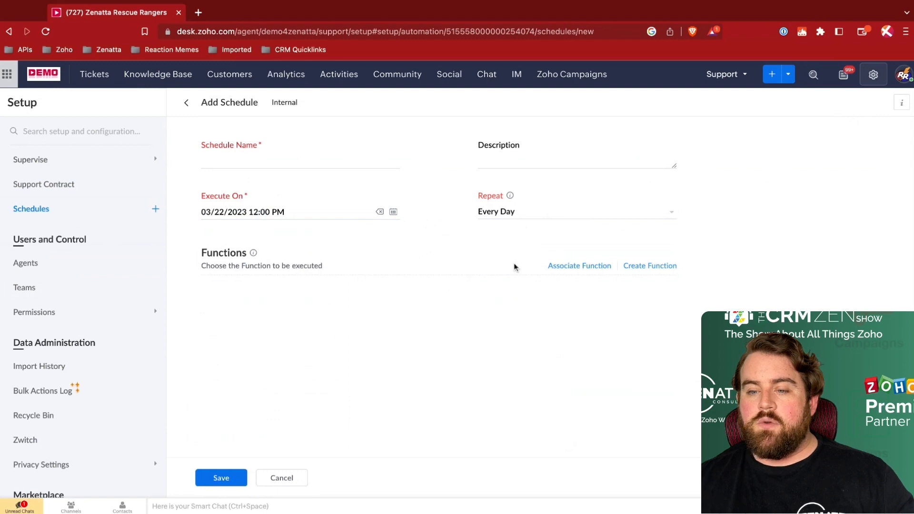
Step: Check for existing functions to associate with the schedule, and view the Deluge editor for creating one without saving
click(599, 271)
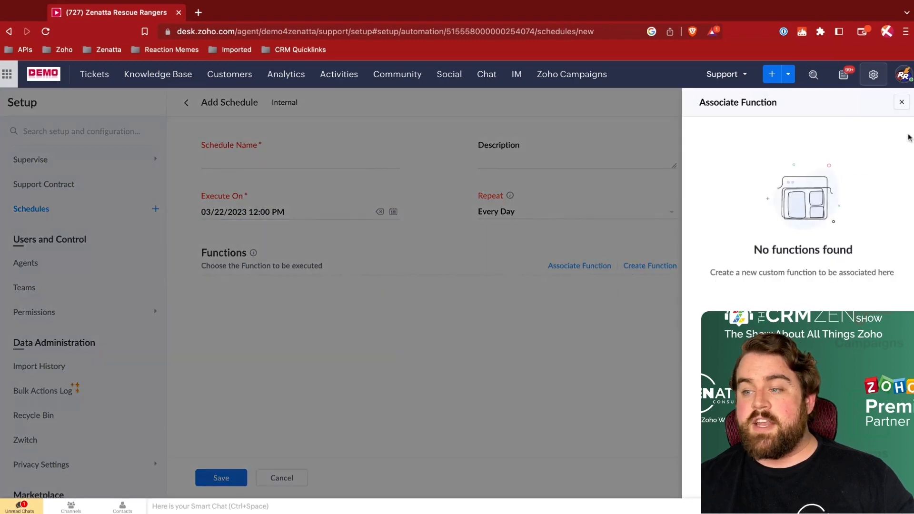
click(903, 102)
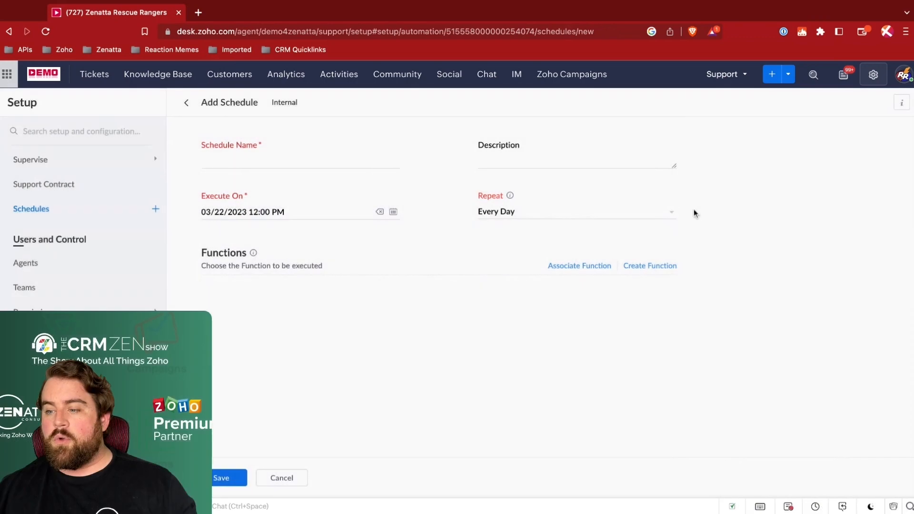
click(645, 271)
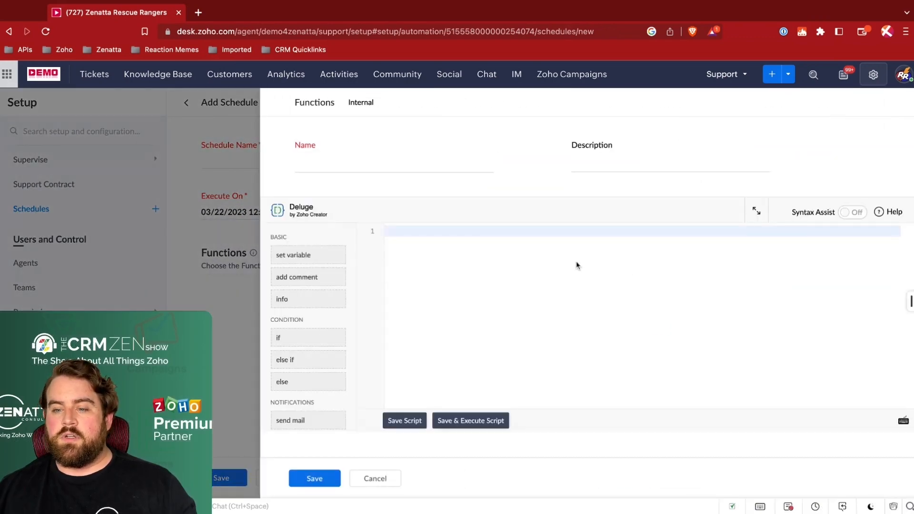
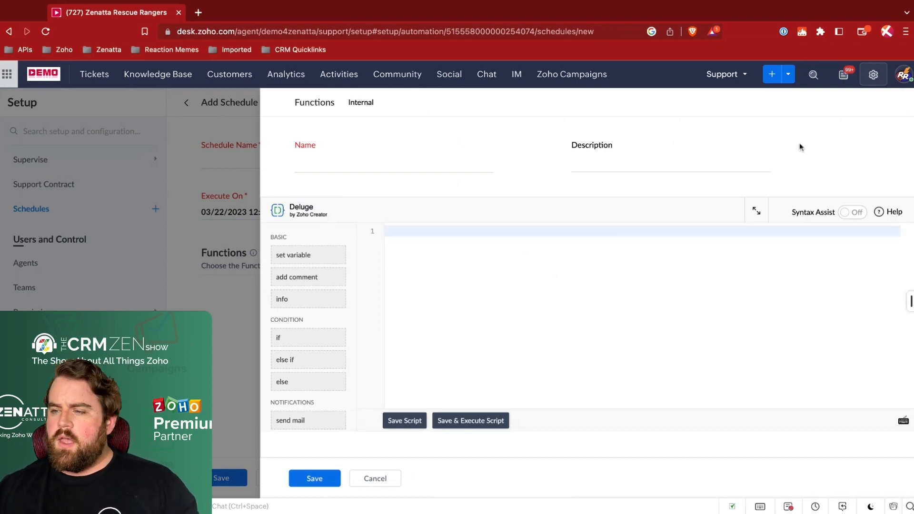
click(379, 479)
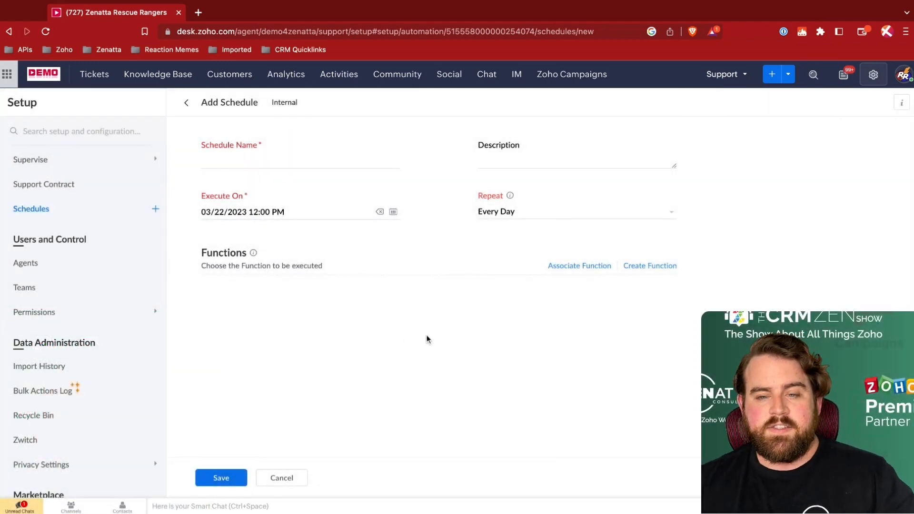
scroll(122, 298, up, 4)
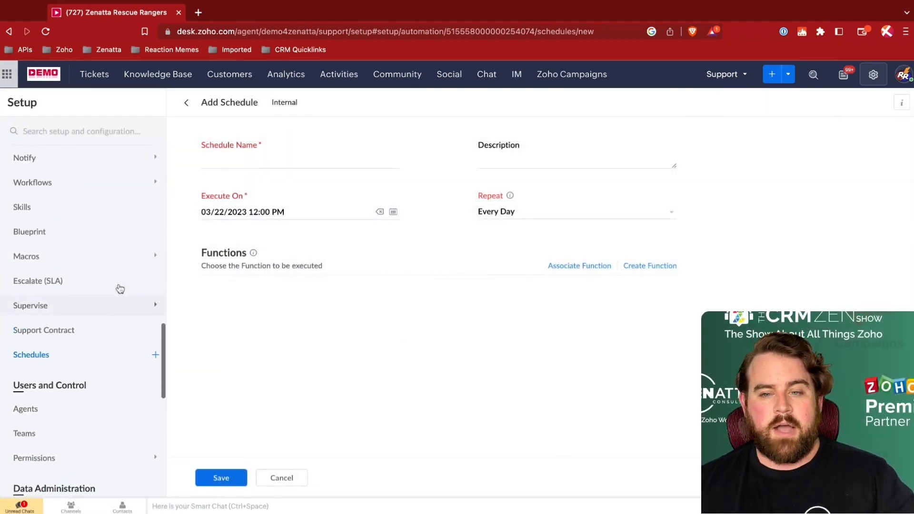
scroll(120, 289, up, 3)
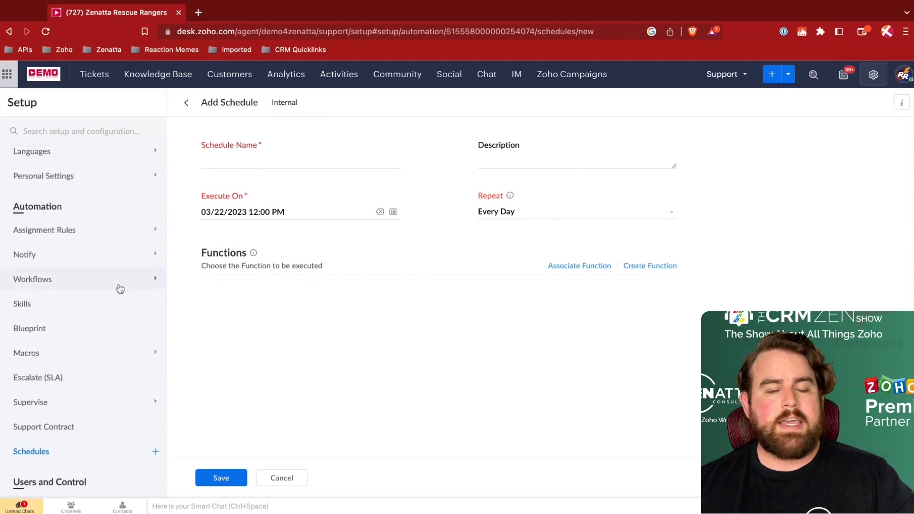